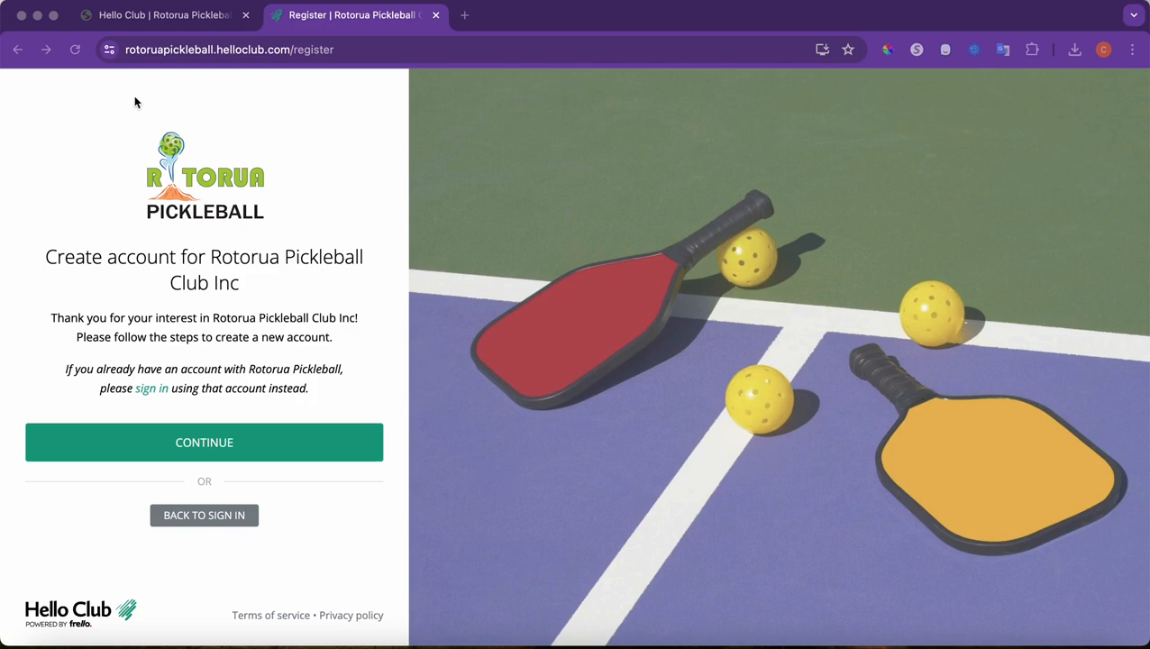
Preview the new member sign-up PDF, then start registration, accept the terms and choose email sign-up
{"action": "left_click", "coordinate": [168, 16]}
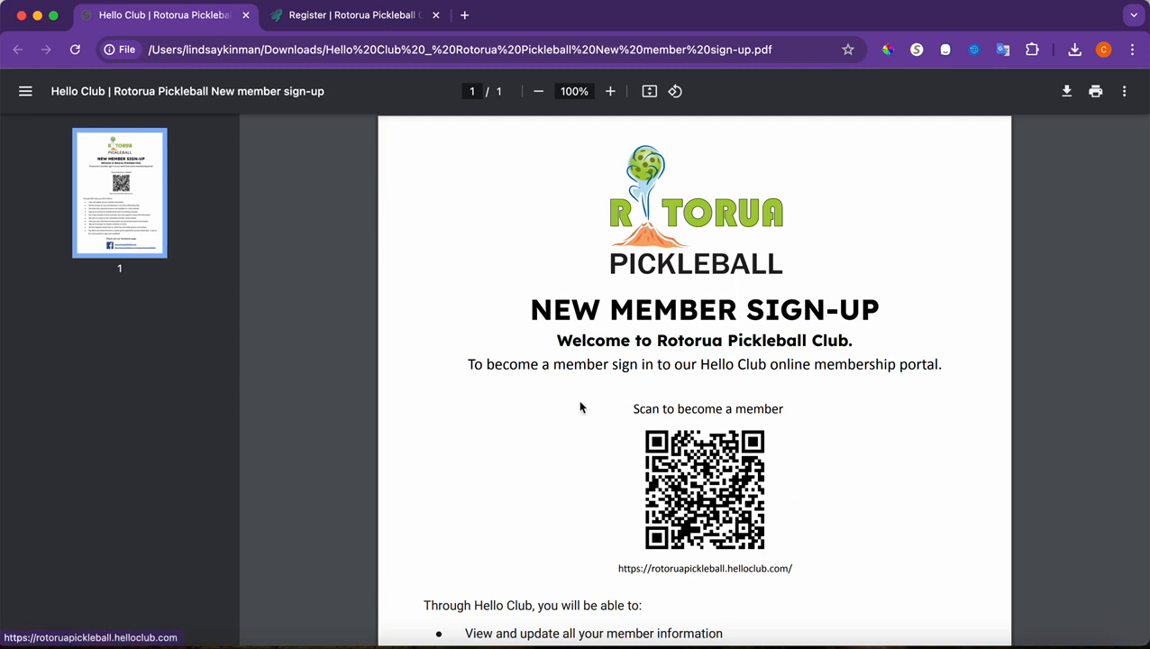
{"action": "left_click", "coordinate": [351, 14]}
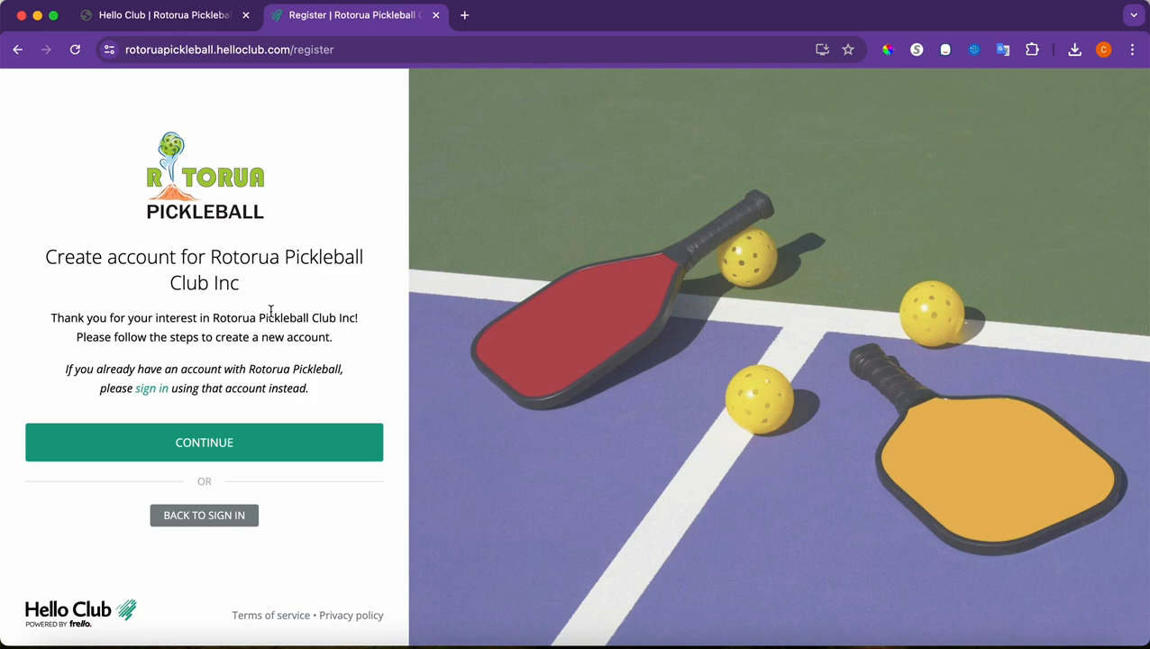
{"action": "left_click", "coordinate": [218, 444]}
{"action": "scroll", "coordinate": [216, 443], "scroll_direction": "down", "scroll_amount": 5}
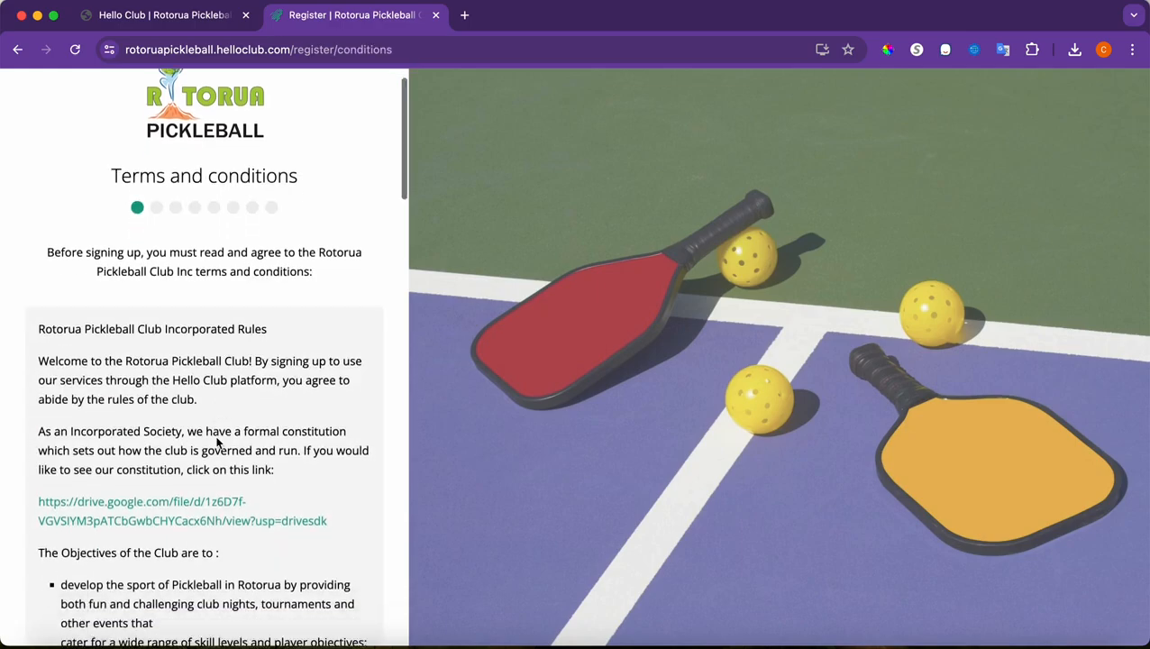
{"action": "scroll", "coordinate": [217, 442], "scroll_direction": "down", "scroll_amount": 20}
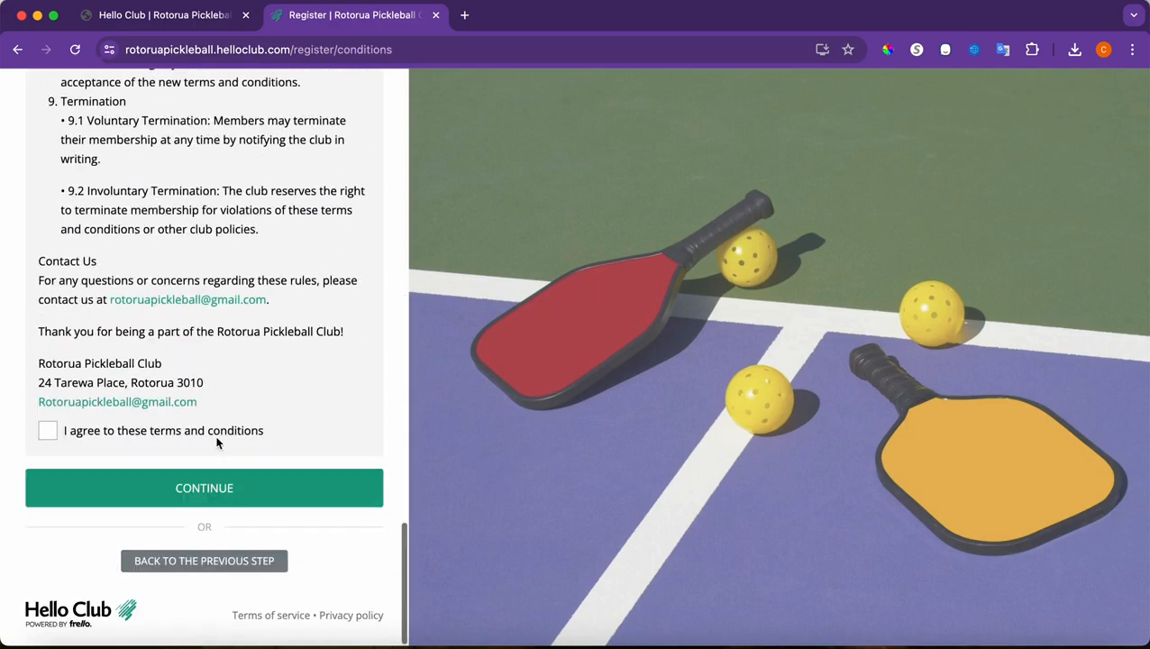
{"action": "left_click", "coordinate": [50, 431]}
{"action": "left_click", "coordinate": [142, 488]}
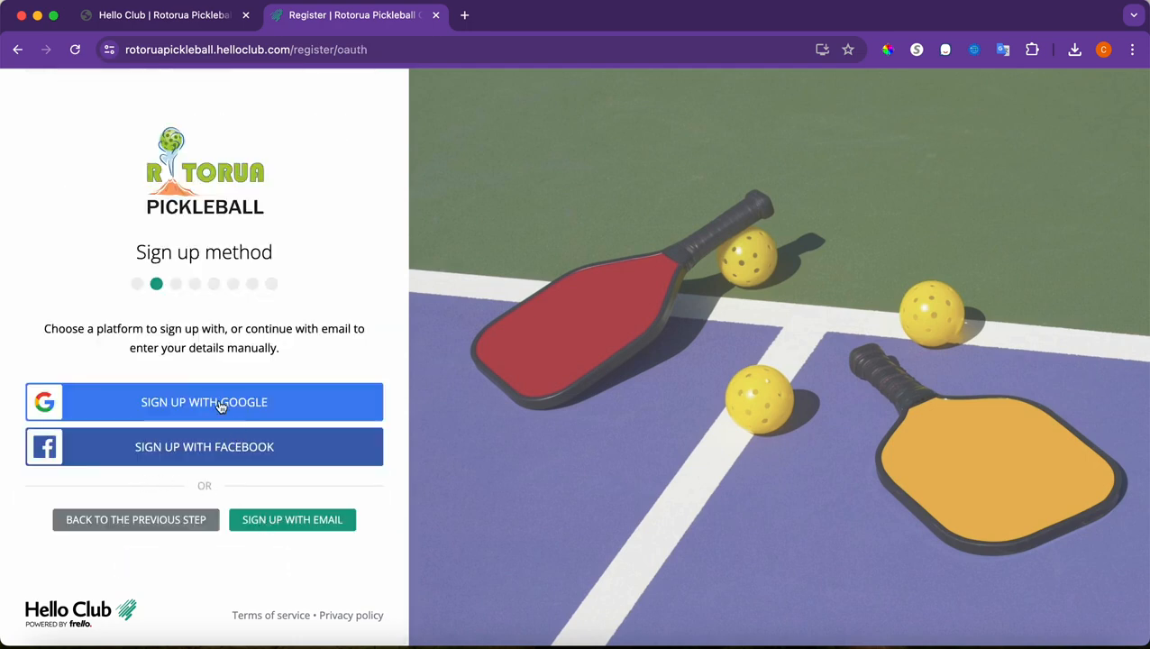
{"action": "left_click", "coordinate": [267, 523]}
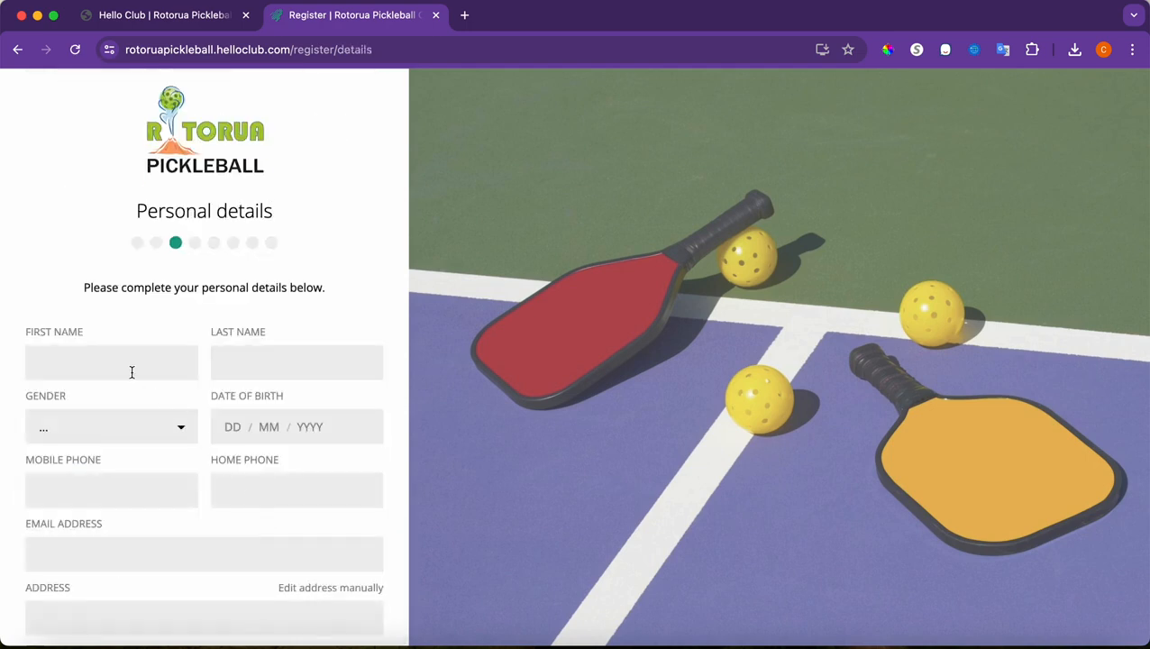
Try submitting the empty personal details form, step back, then return to it
{"action": "scroll", "coordinate": [126, 373], "scroll_direction": "down", "scroll_amount": 5}
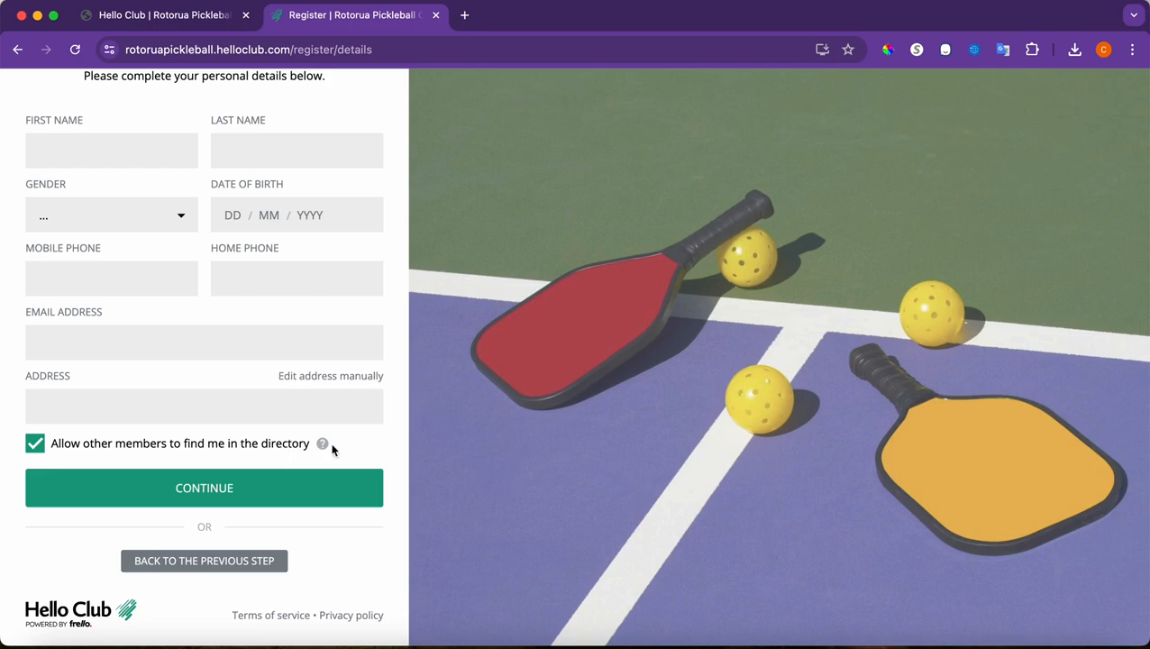
{"action": "left_click", "coordinate": [154, 489]}
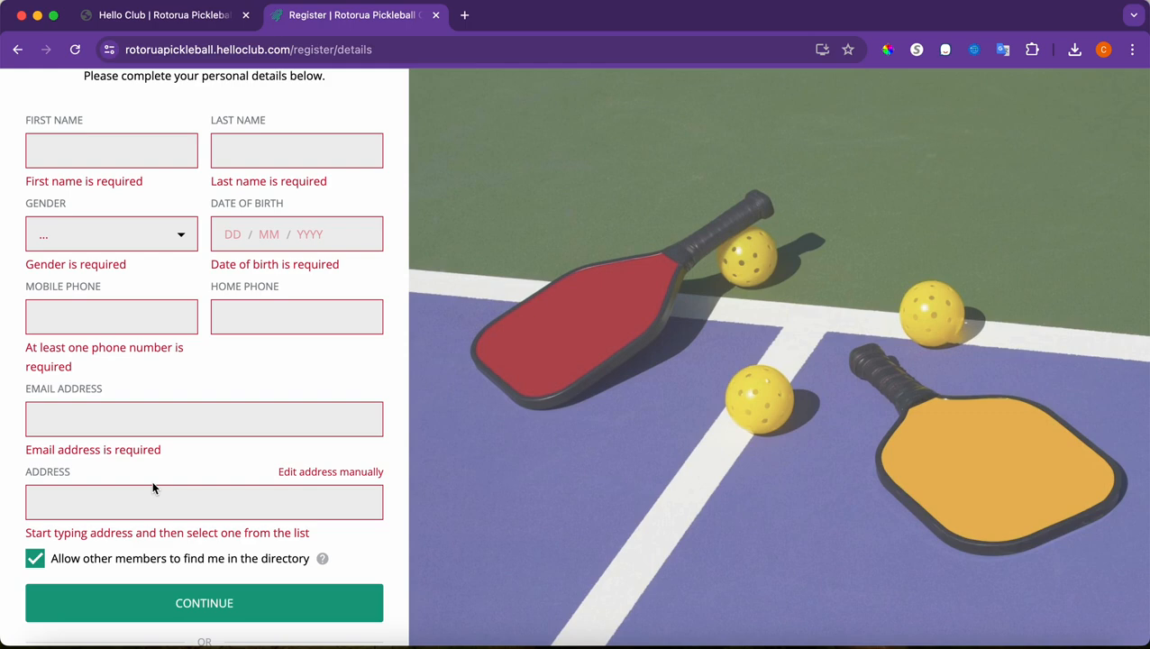
{"action": "scroll", "coordinate": [153, 487], "scroll_direction": "down", "scroll_amount": 3}
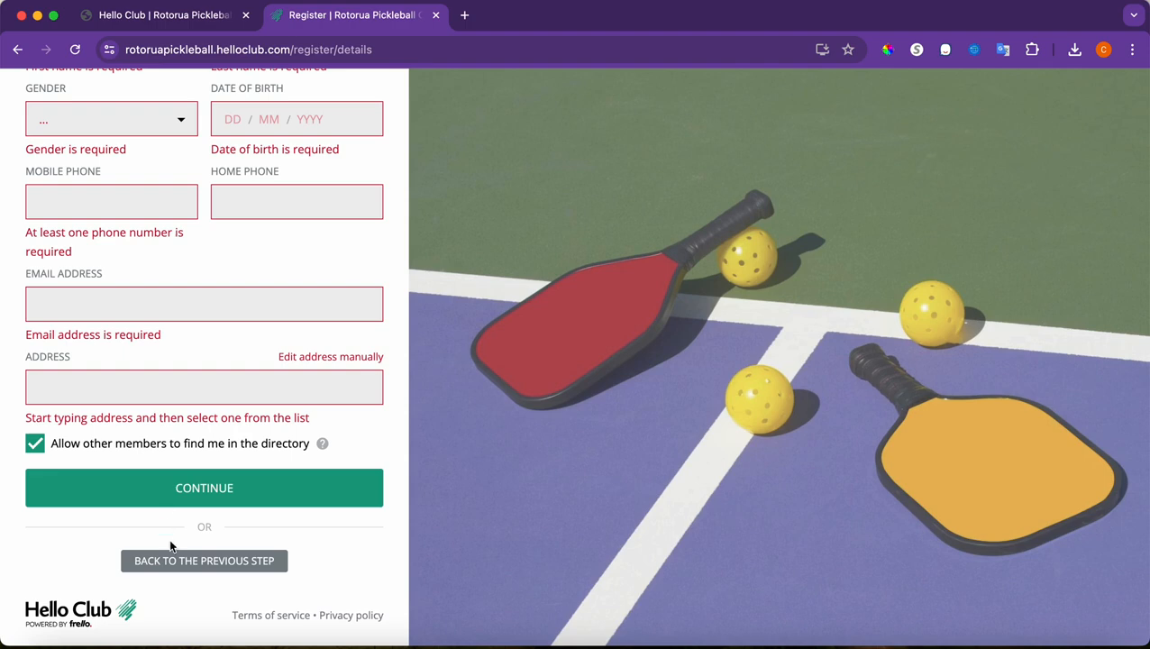
{"action": "left_click", "coordinate": [161, 563]}
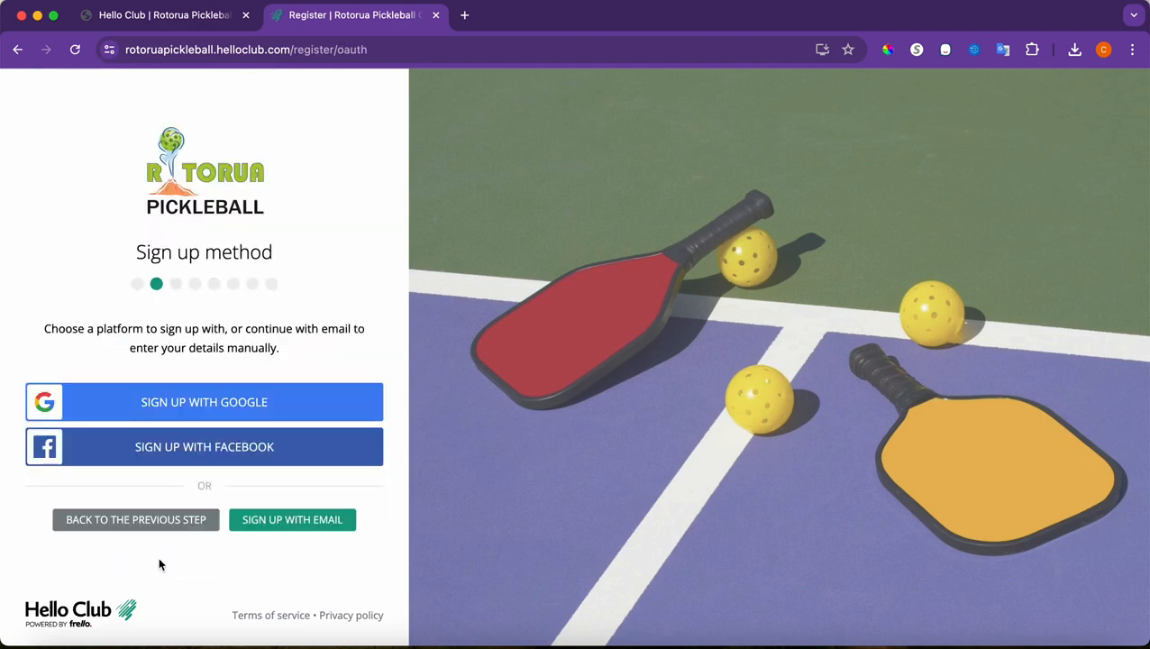
{"action": "left_click", "coordinate": [279, 526]}
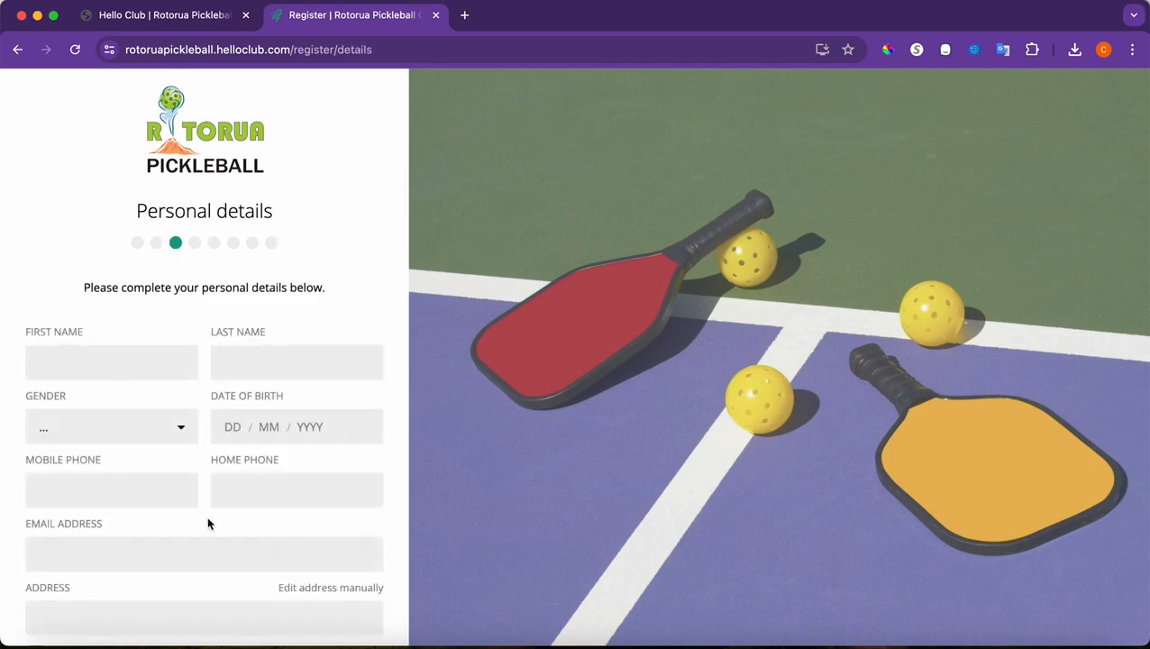
Step back through the sign-up method, terms and start pages to the sign-in page
{"action": "scroll", "coordinate": [206, 517], "scroll_direction": "down", "scroll_amount": 5}
{"action": "left_click", "coordinate": [175, 560]}
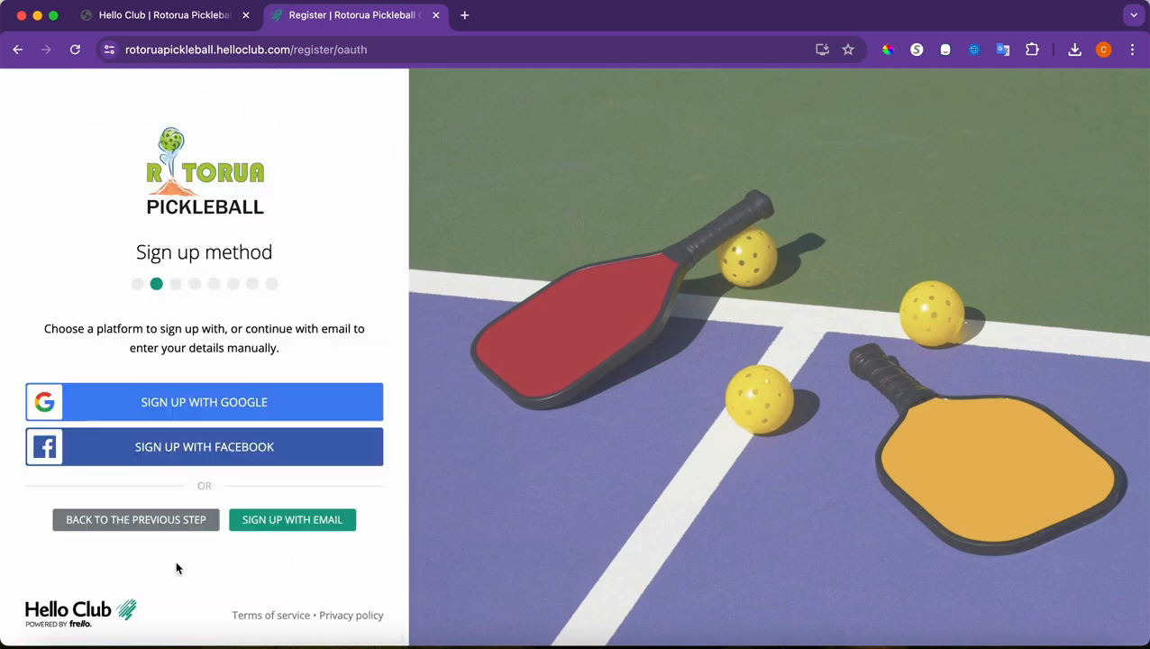
{"action": "left_click", "coordinate": [163, 521]}
{"action": "scroll", "coordinate": [162, 532], "scroll_direction": "down", "scroll_amount": 15}
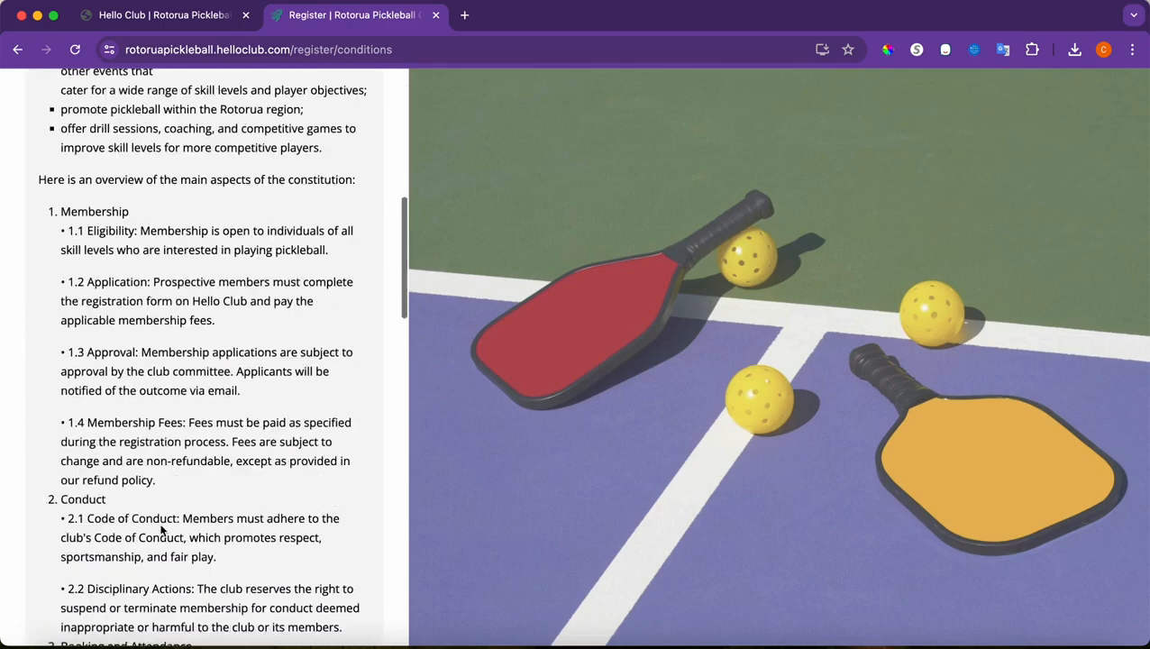
{"action": "scroll", "coordinate": [161, 530], "scroll_direction": "down", "scroll_amount": 10}
{"action": "left_click", "coordinate": [154, 557]}
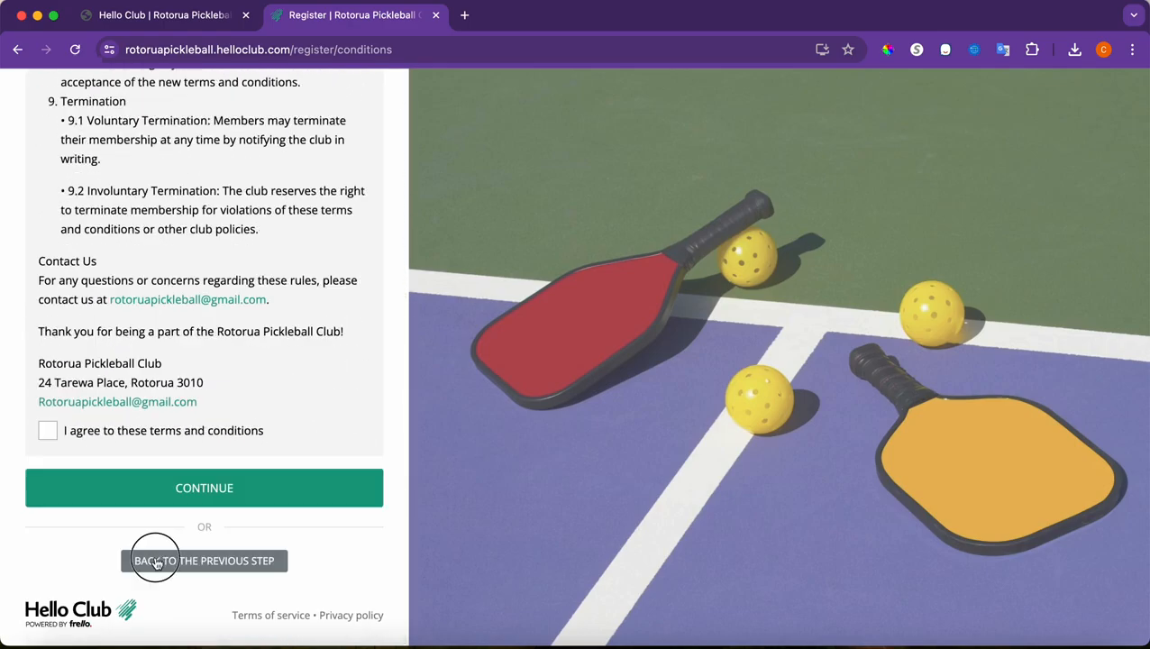
{"action": "left_click", "coordinate": [176, 515]}
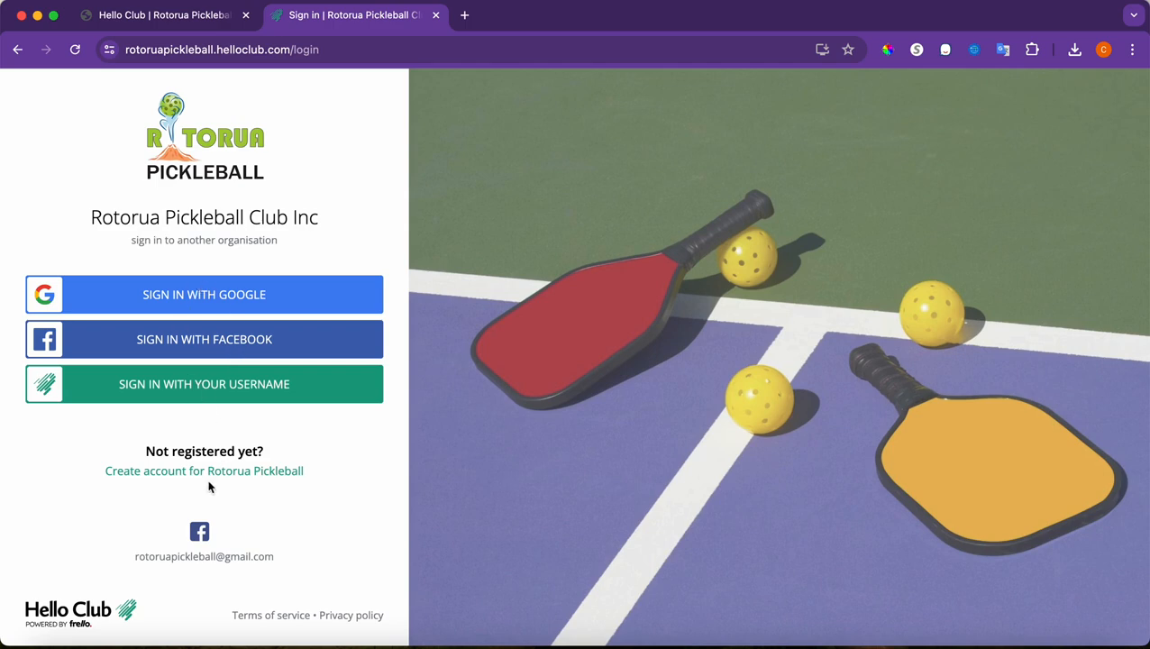
Sign in with the saved username and the account password, then open the Wed Night event
{"action": "left_click", "coordinate": [212, 382]}
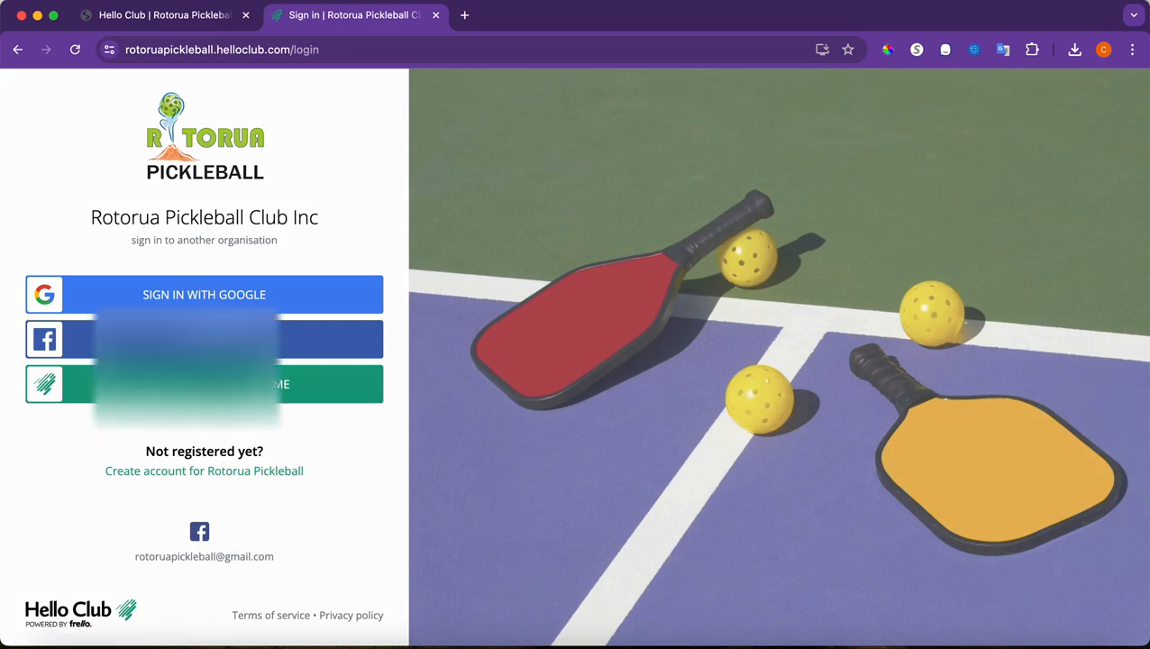
{"action": "left_click", "coordinate": [103, 287]}
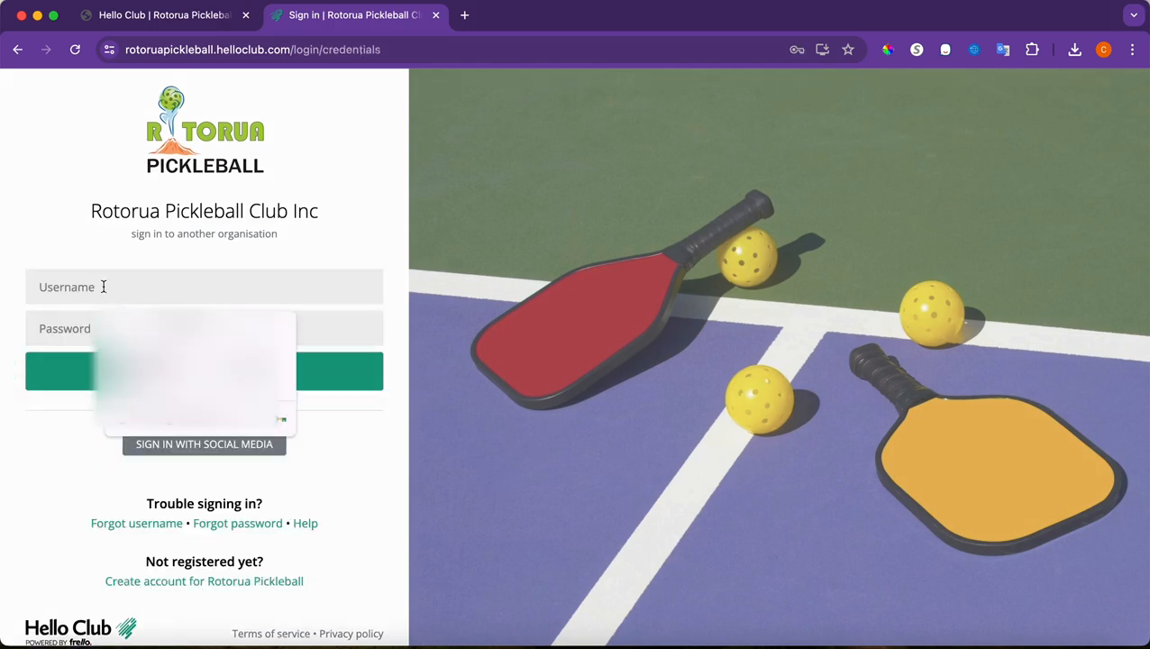
{"action": "type", "text": "d"}
{"action": "left_click", "coordinate": [145, 325]}
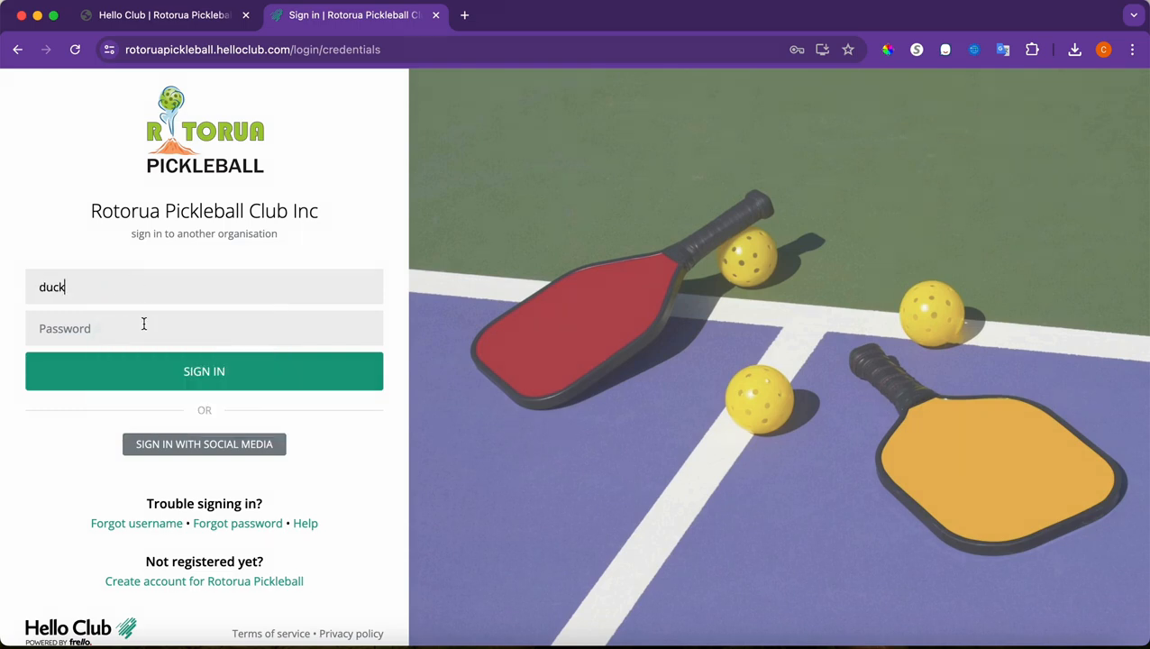
{"action": "left_click", "coordinate": [106, 330]}
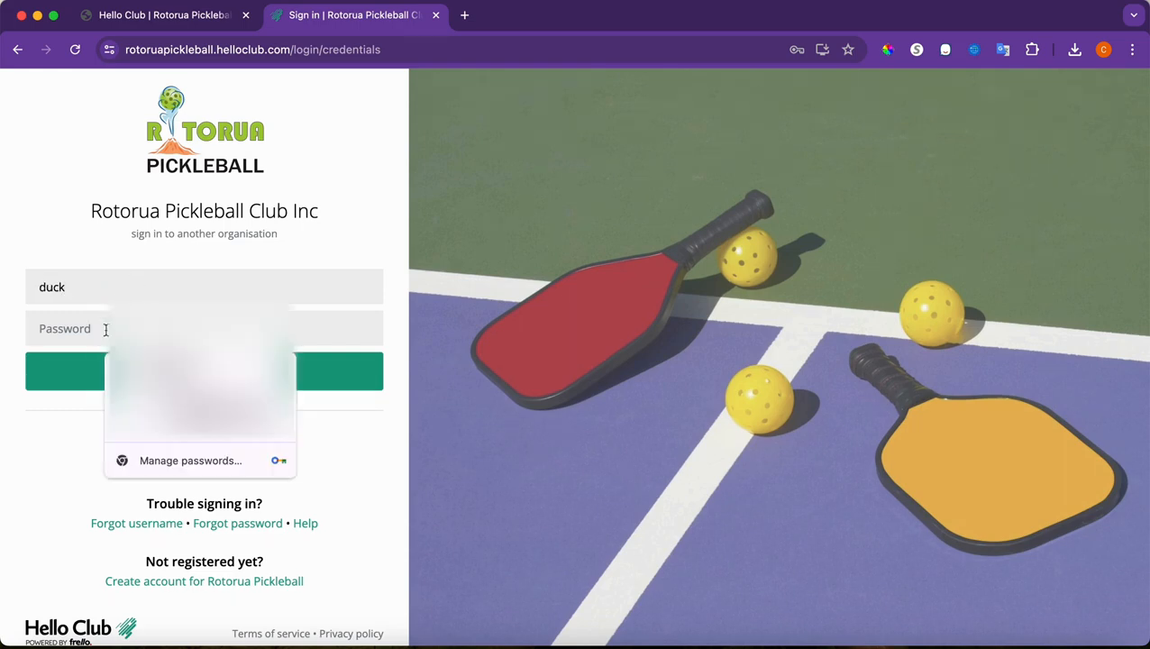
{"action": "type", "text": "********"}
{"action": "key", "text": "Return"}
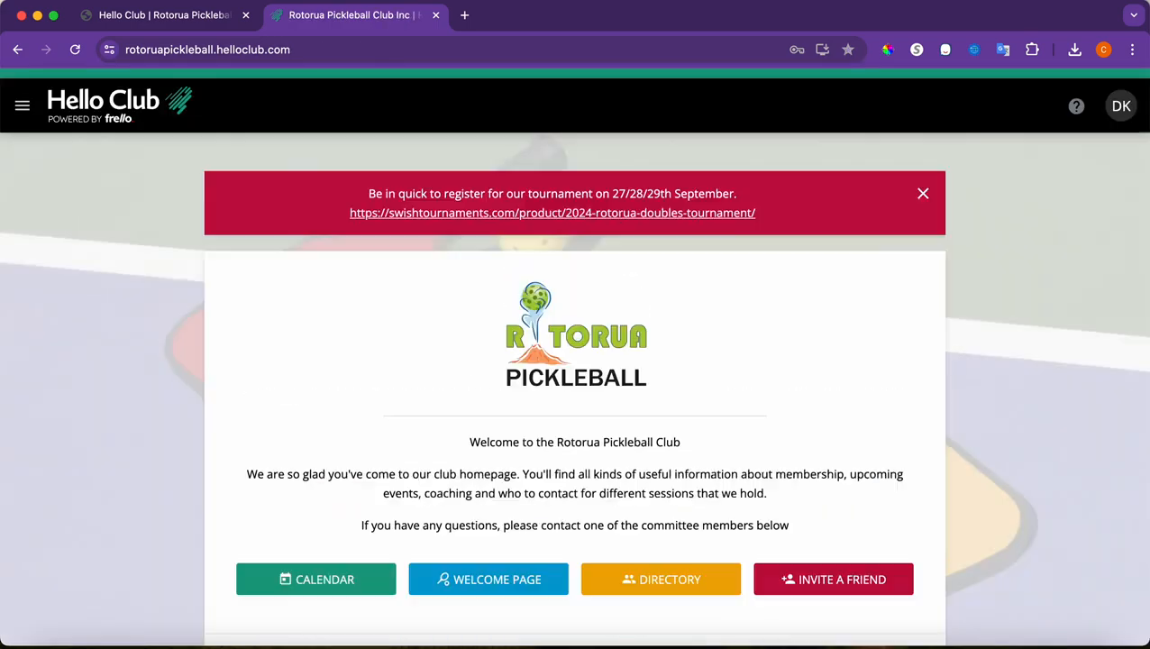
{"action": "scroll", "coordinate": [353, 409], "scroll_direction": "down", "scroll_amount": 3}
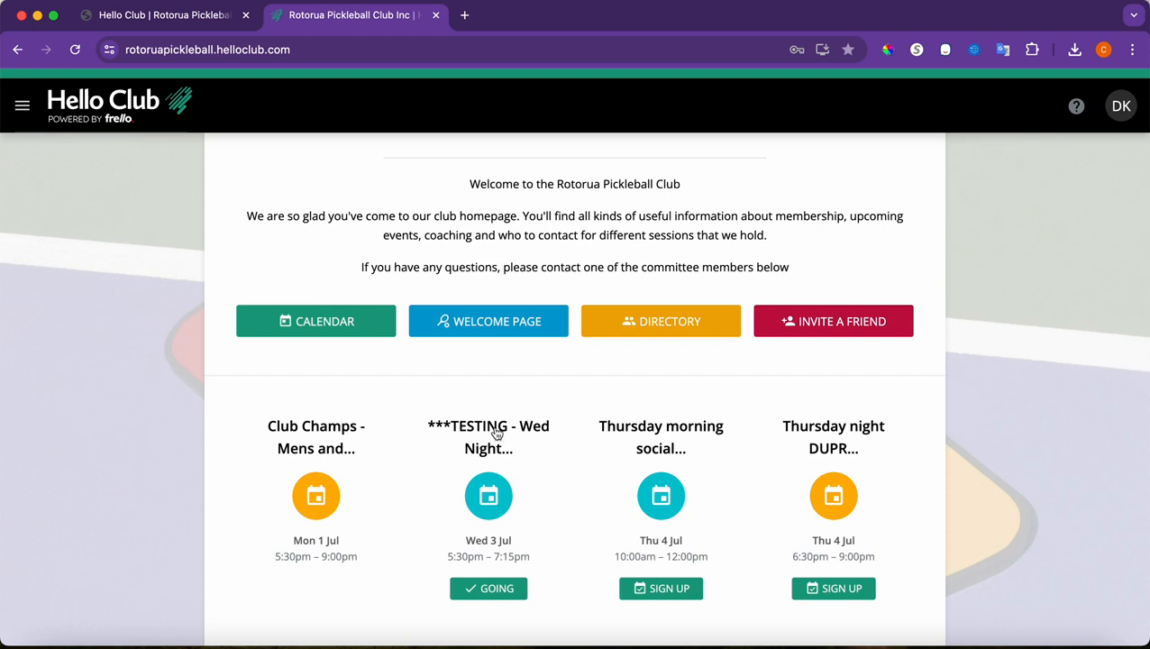
{"action": "left_click", "coordinate": [492, 597]}
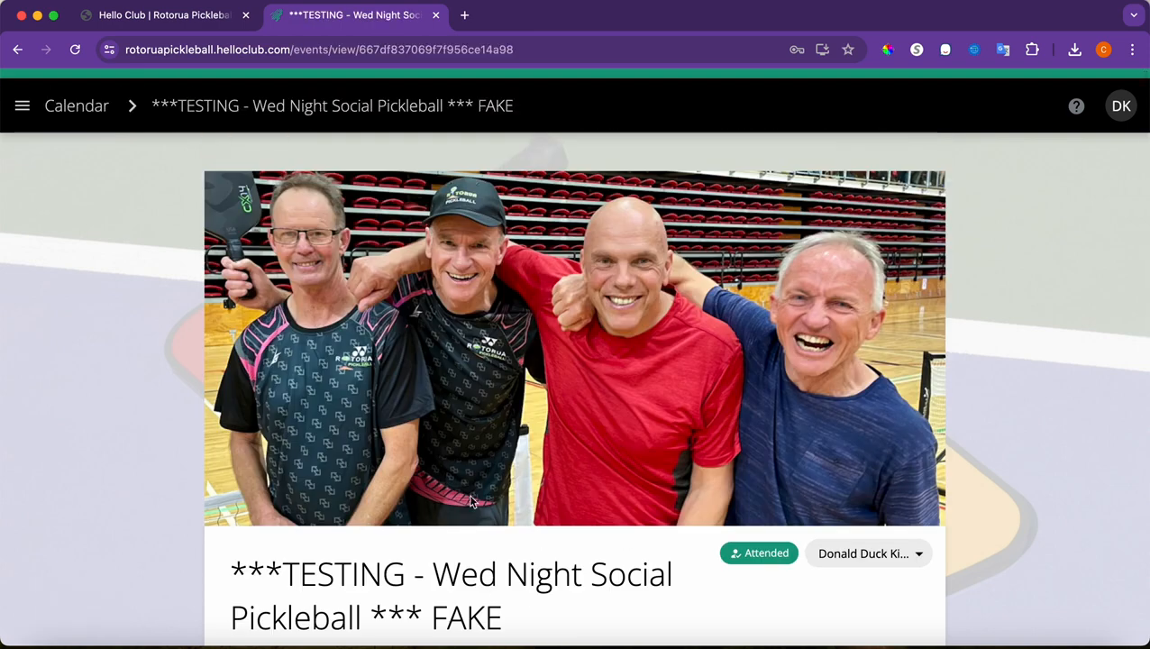
Cancel the member's attendance at the Wed Night Social event and confirm it
{"action": "scroll", "coordinate": [468, 493], "scroll_direction": "down", "scroll_amount": 4}
{"action": "left_click", "coordinate": [339, 406]}
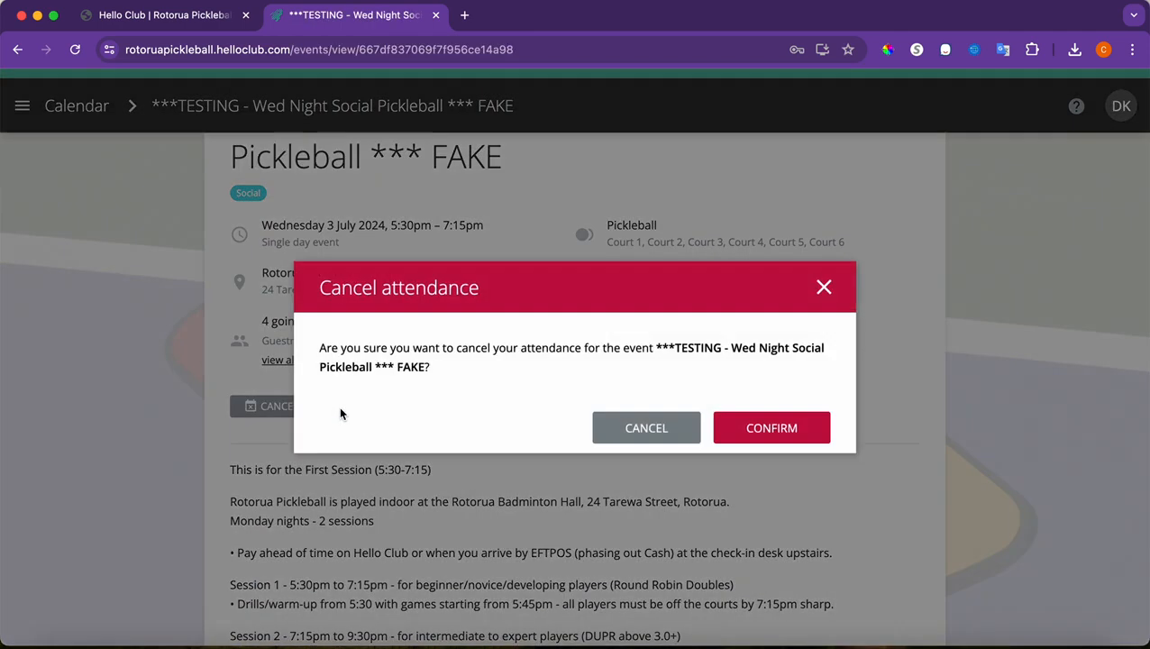
{"action": "left_click", "coordinate": [767, 440]}
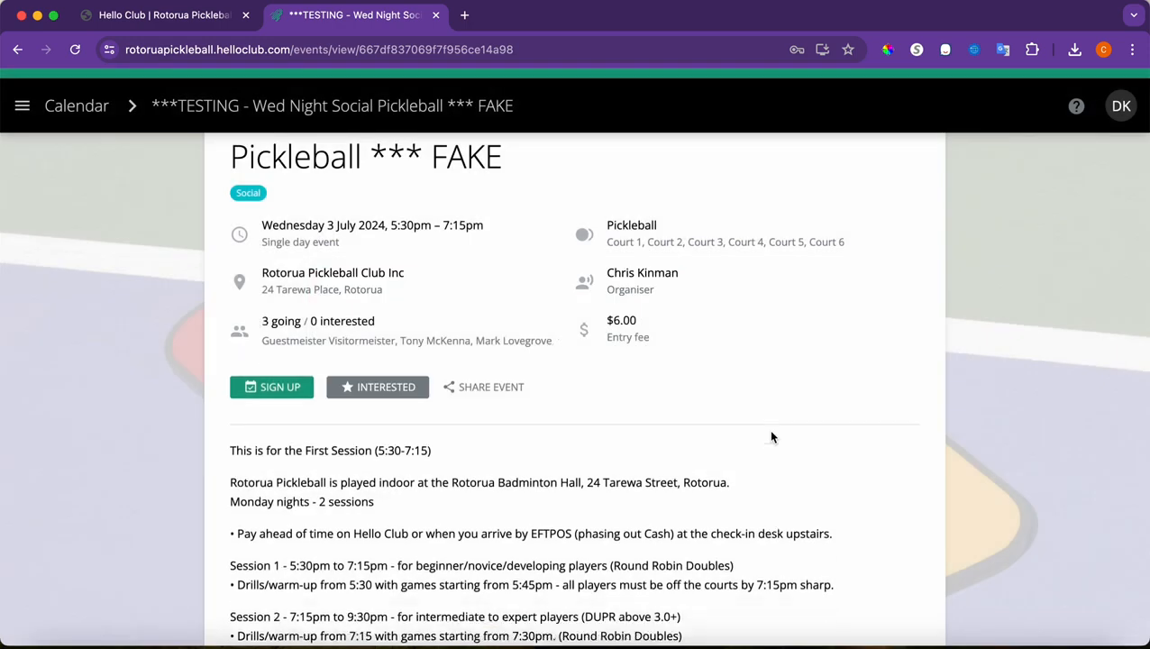
{"action": "scroll", "coordinate": [582, 472], "scroll_direction": "up", "scroll_amount": 2}
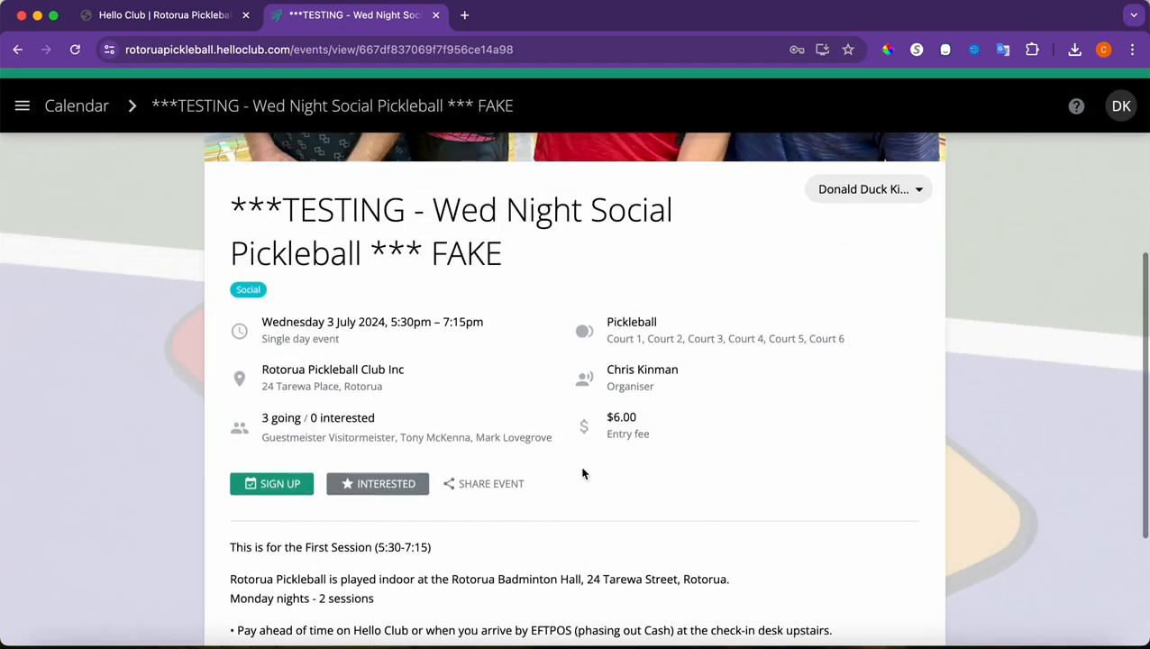
{"action": "scroll", "coordinate": [582, 473], "scroll_direction": "up", "scroll_amount": 3}
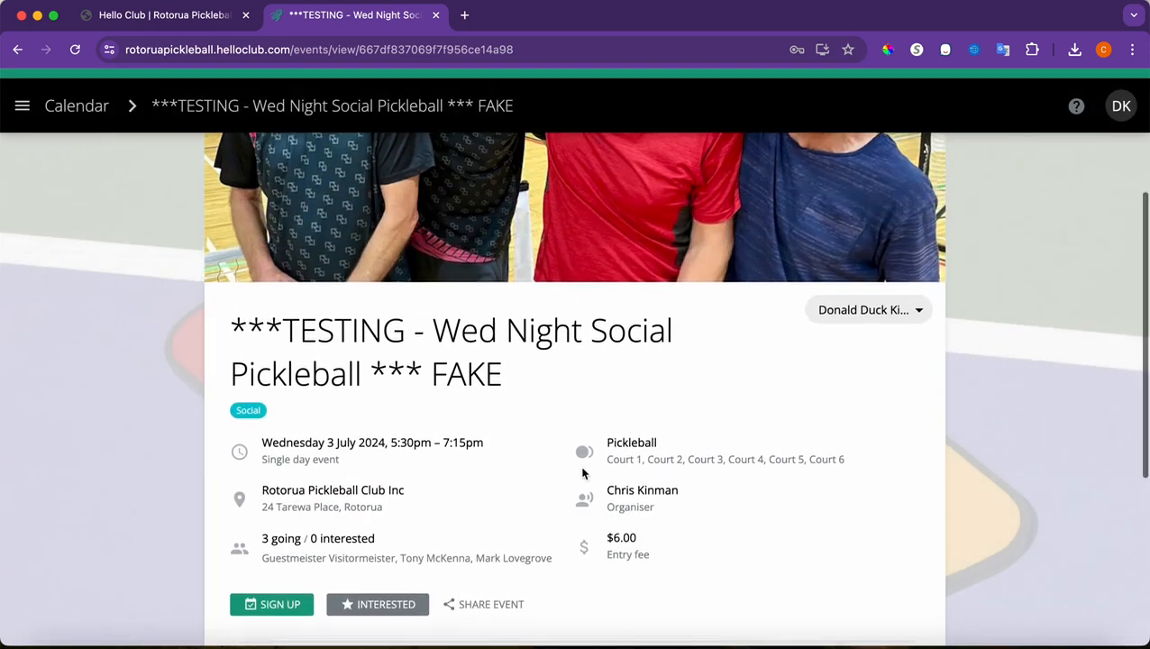
{"action": "scroll", "coordinate": [582, 473], "scroll_direction": "down", "scroll_amount": 3}
{"action": "scroll", "coordinate": [582, 473], "scroll_direction": "up", "scroll_amount": 3}
Try other linked members, including one at $10.00, then revert to the original $6.00 member and sign up
{"action": "left_click", "coordinate": [912, 304]}
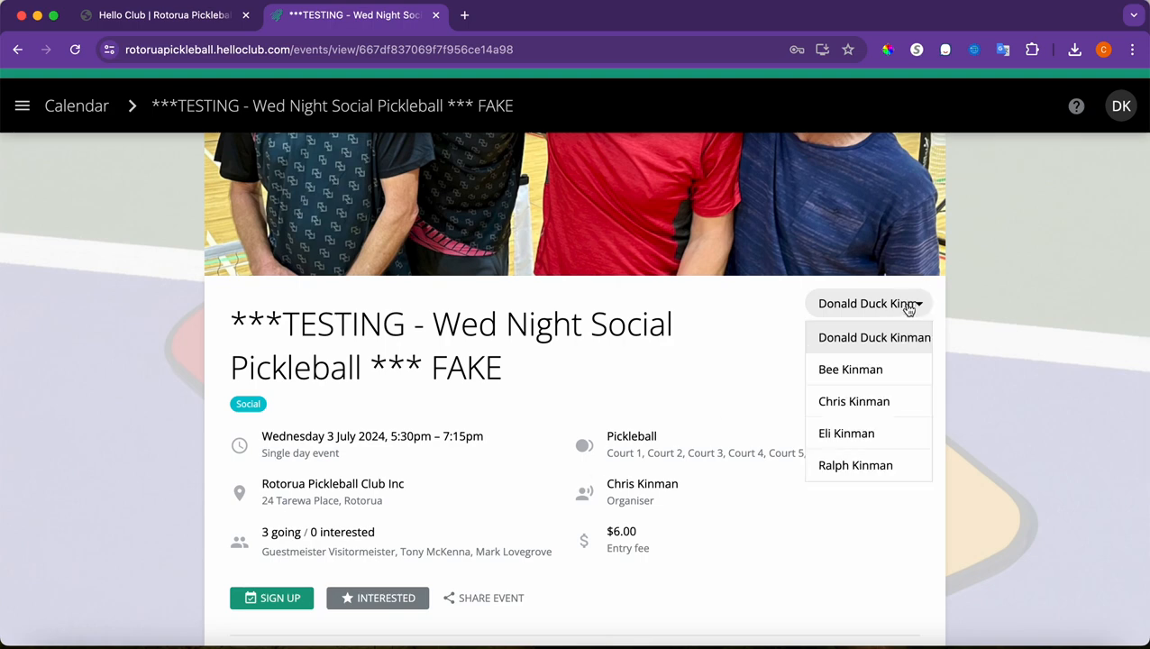
{"action": "left_click", "coordinate": [872, 412]}
{"action": "left_click", "coordinate": [872, 319]}
{"action": "left_click", "coordinate": [870, 366]}
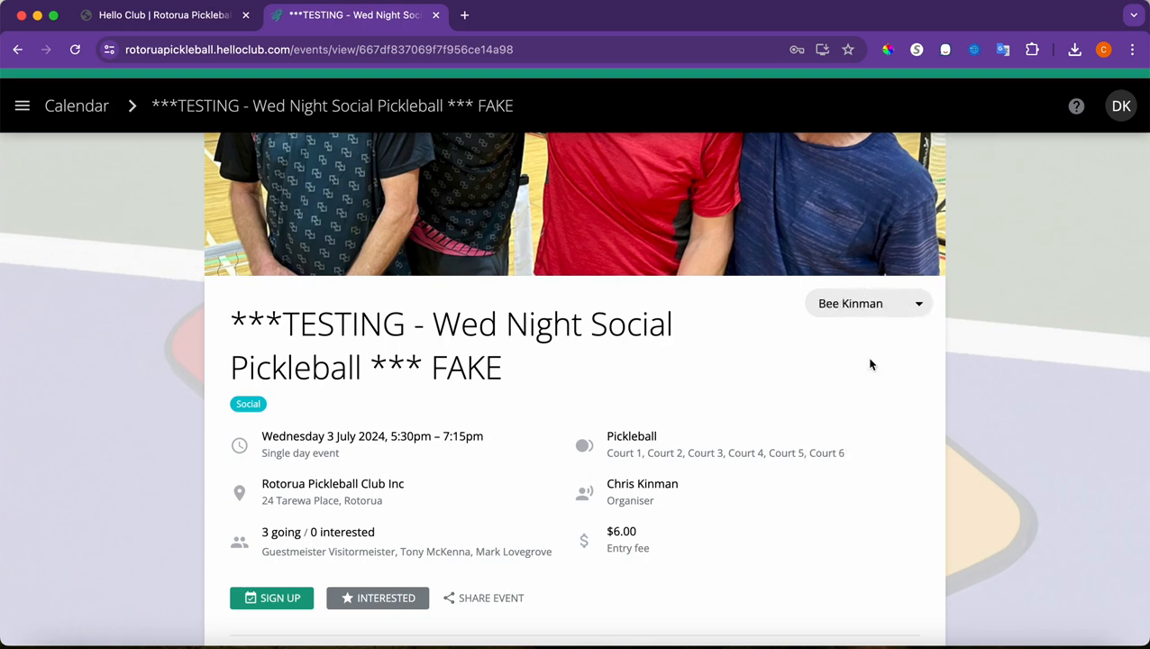
{"action": "left_click", "coordinate": [866, 308]}
{"action": "left_click", "coordinate": [862, 338]}
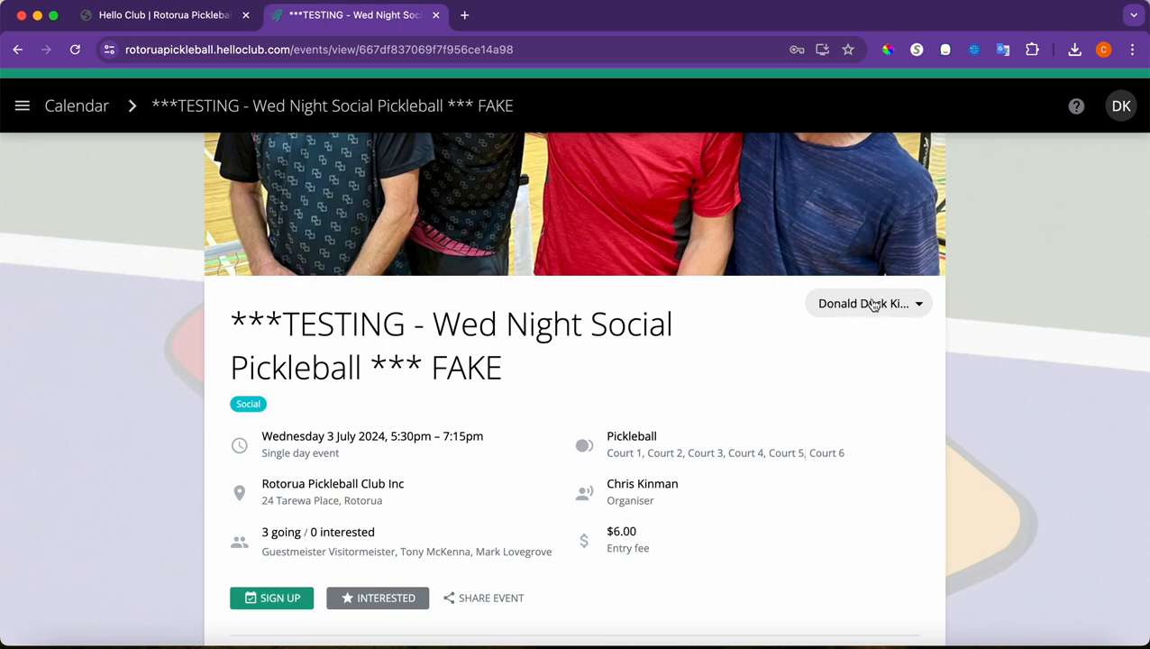
{"action": "scroll", "coordinate": [574, 451], "scroll_direction": "down", "scroll_amount": 2}
{"action": "scroll", "coordinate": [574, 451], "scroll_direction": "down", "scroll_amount": 1}
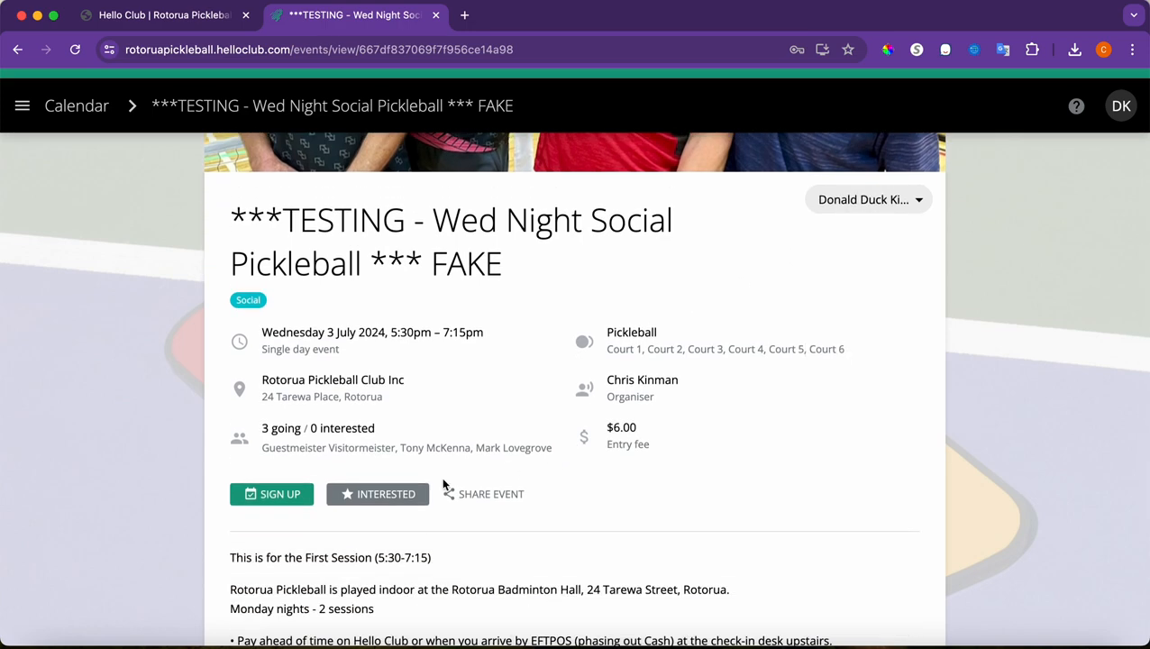
{"action": "left_click", "coordinate": [273, 496]}
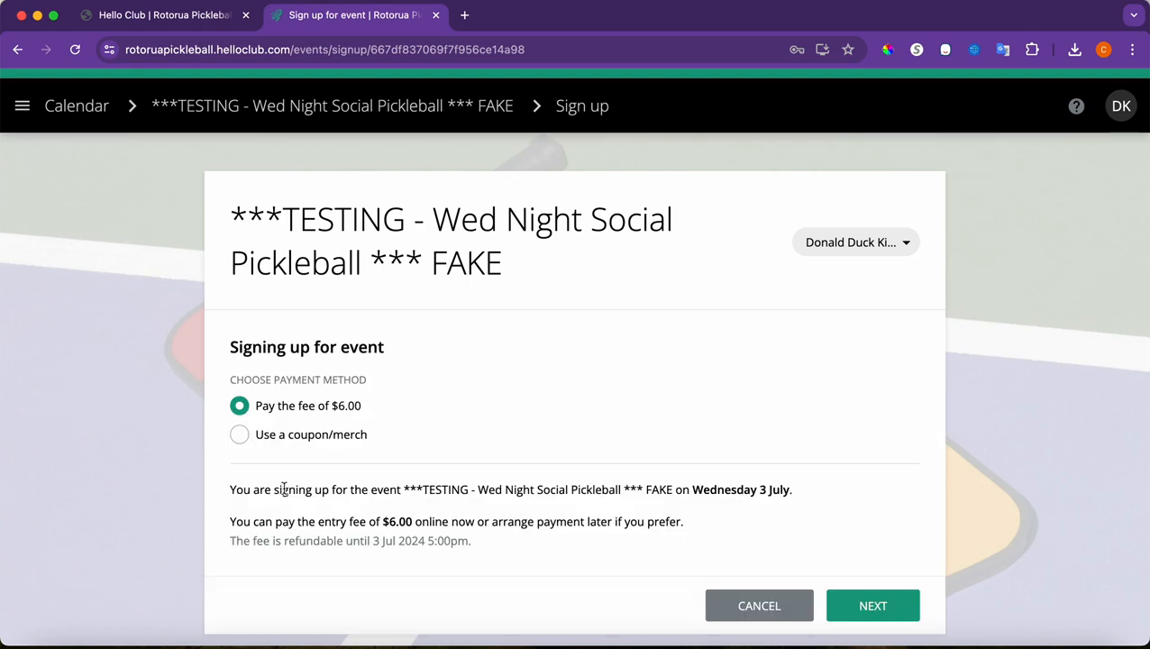
Pick the coupon/merch concession card option, then switch to paying the $6.00 fee
{"action": "left_click", "coordinate": [240, 437]}
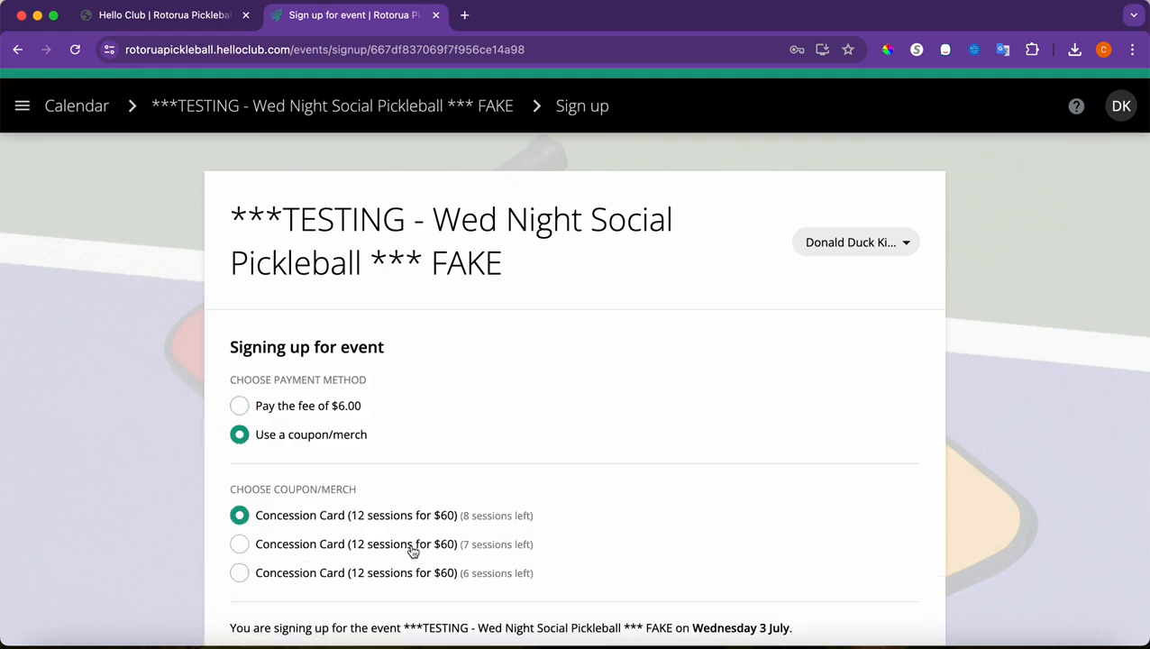
{"action": "scroll", "coordinate": [452, 555], "scroll_direction": "down", "scroll_amount": 3}
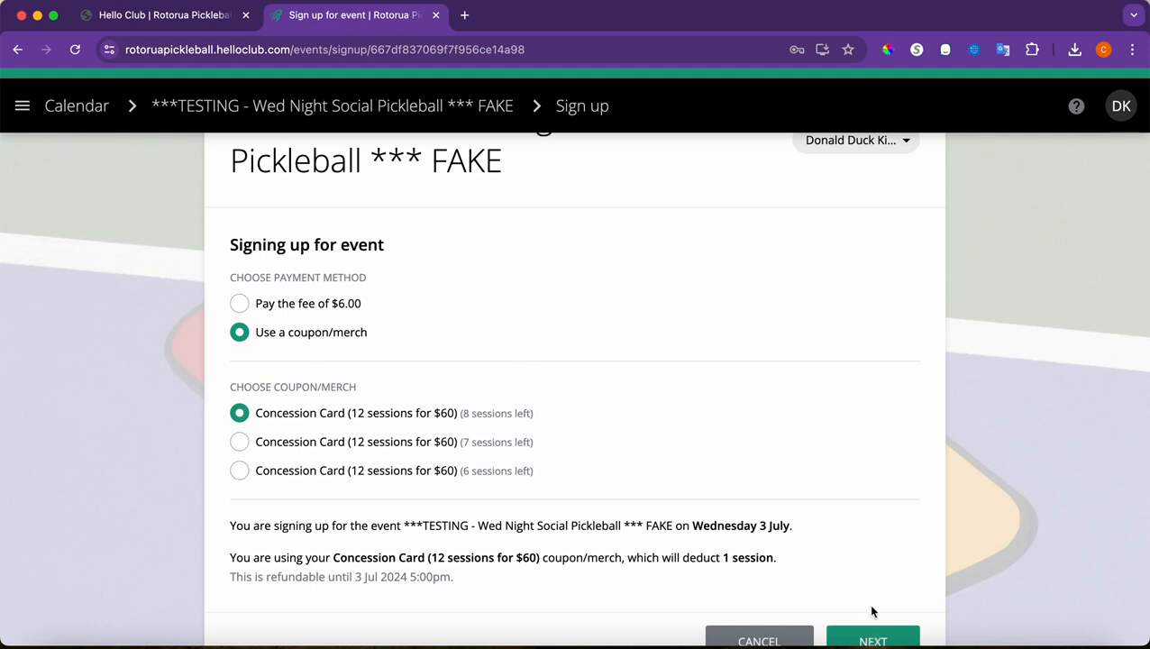
{"action": "scroll", "coordinate": [739, 439], "scroll_direction": "up", "scroll_amount": 2}
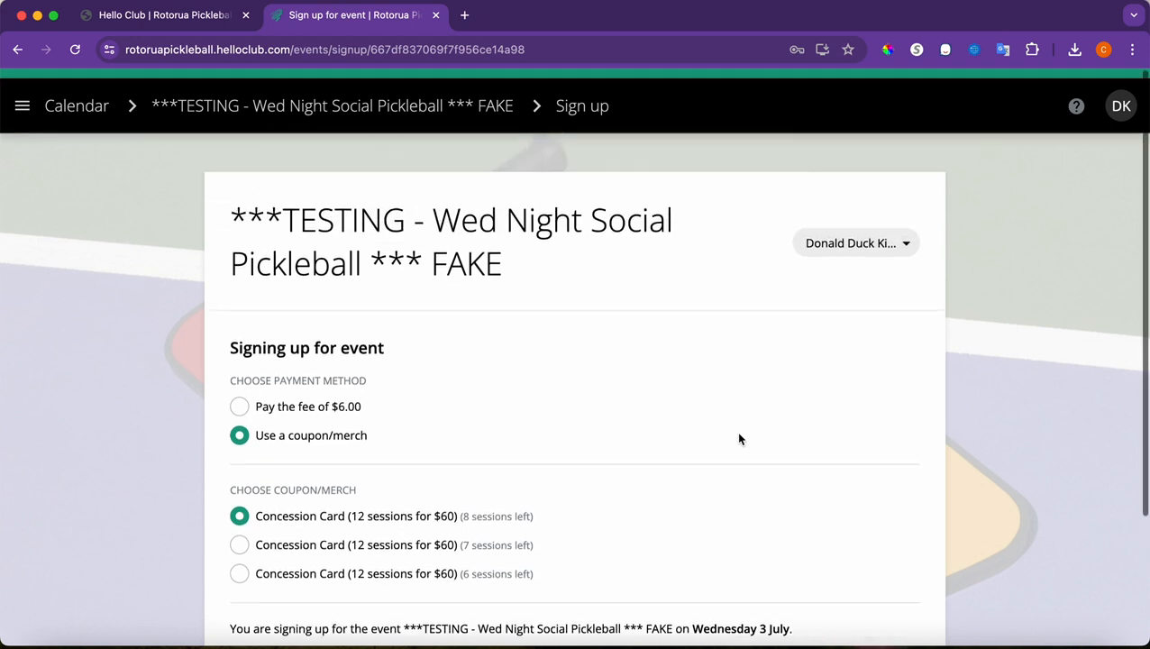
{"action": "left_click", "coordinate": [239, 407]}
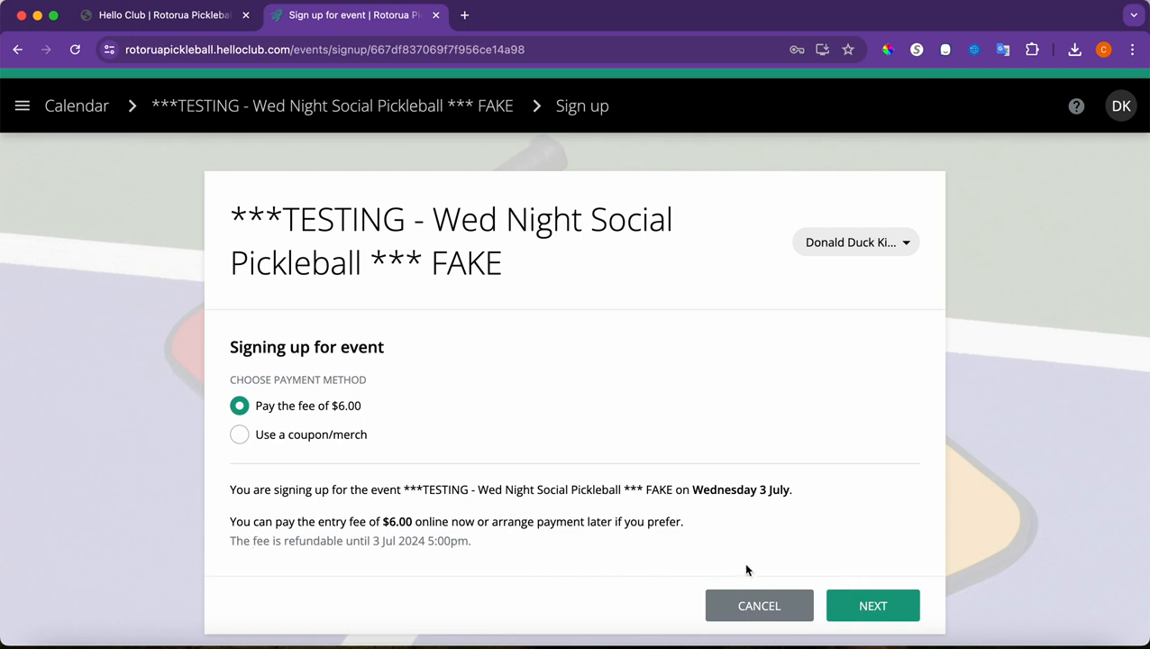
Continue the sign-up, answering Facebook for how they heard about the club
{"action": "left_click", "coordinate": [880, 606]}
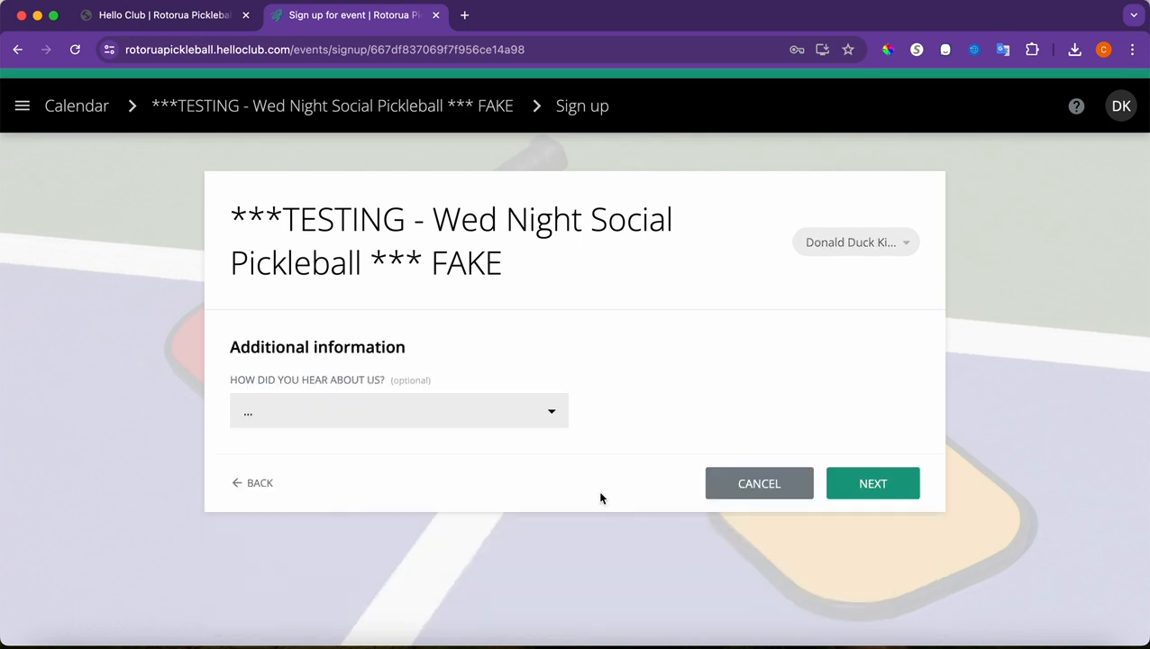
{"action": "left_click", "coordinate": [483, 420]}
{"action": "left_click", "coordinate": [386, 480]}
{"action": "left_click", "coordinate": [863, 484]}
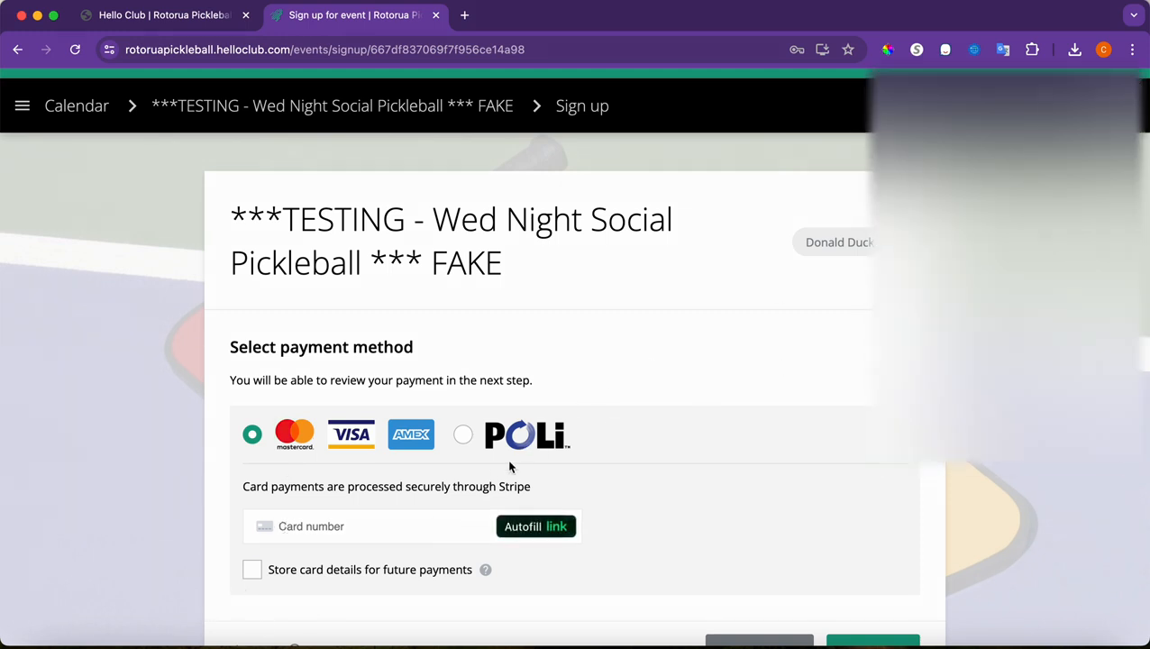
Try POLi bank transfer as the payment method, then go back to the payment choices
{"action": "left_click", "coordinate": [464, 437]}
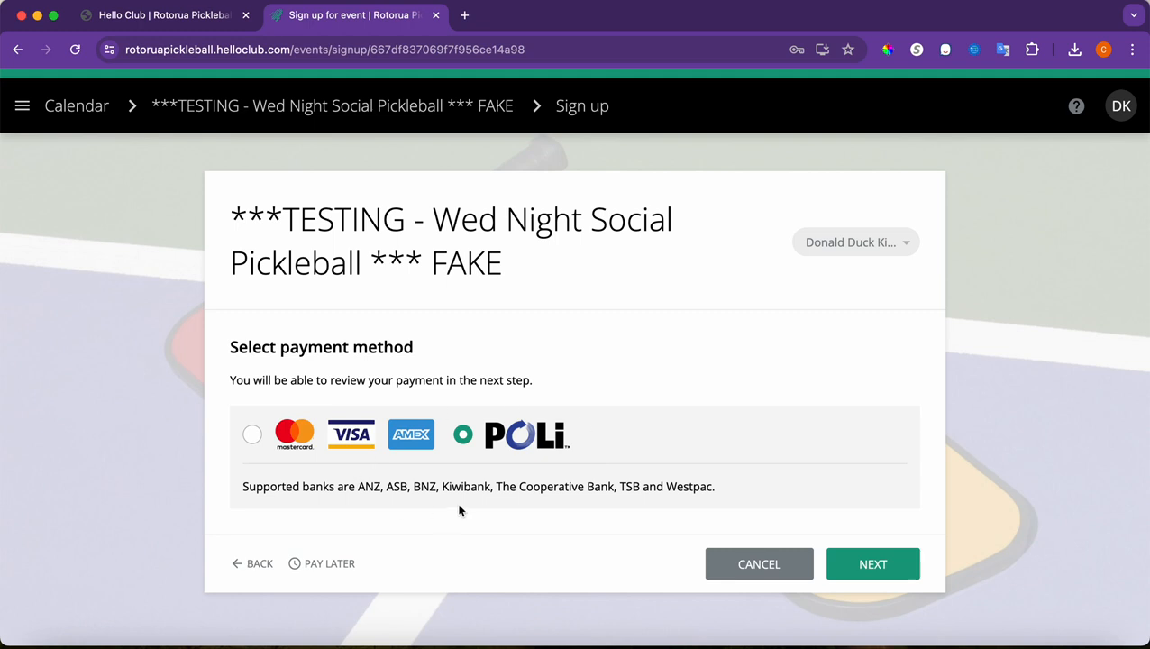
{"action": "left_click", "coordinate": [886, 564]}
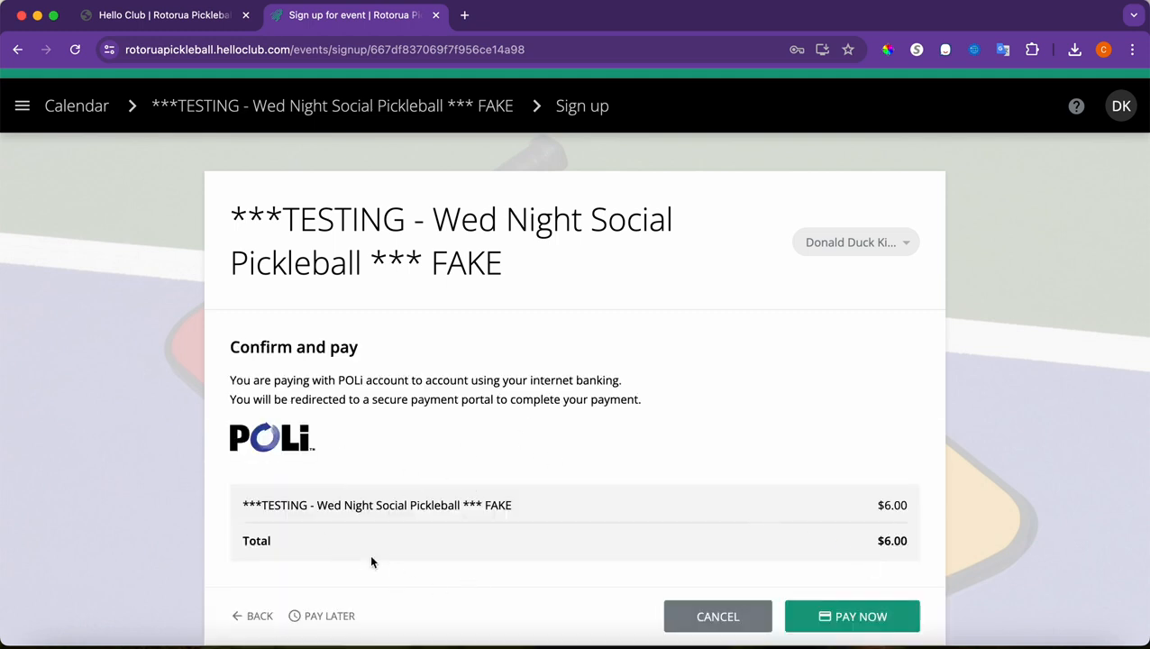
{"action": "scroll", "coordinate": [478, 496], "scroll_direction": "down", "scroll_amount": 1}
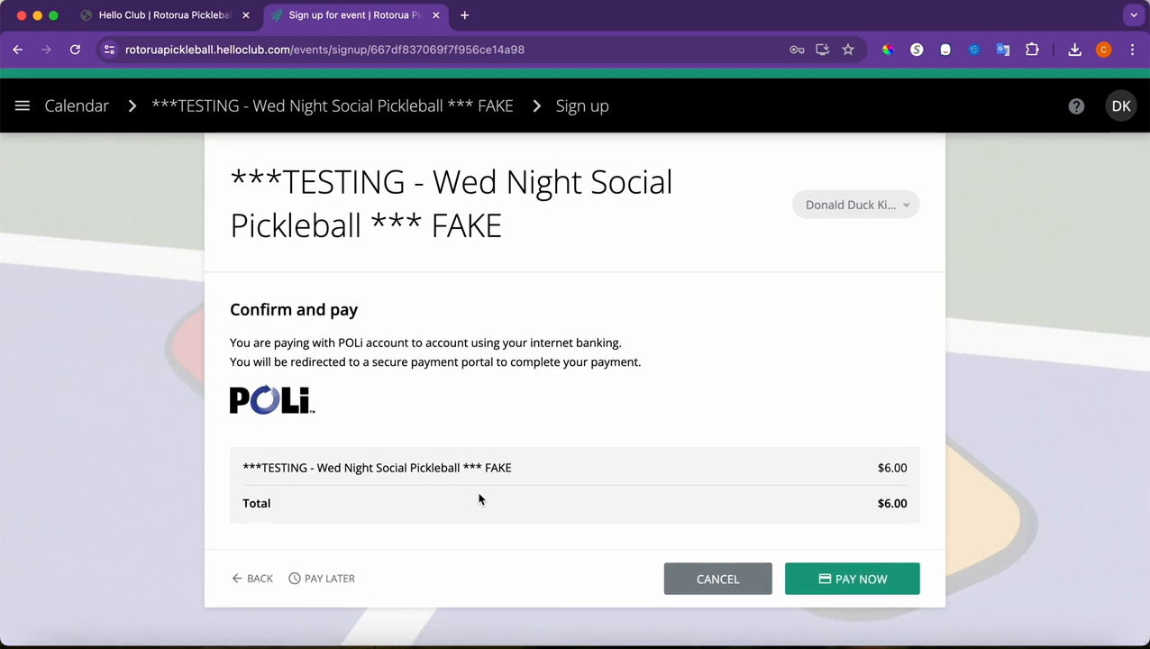
{"action": "left_click", "coordinate": [238, 577]}
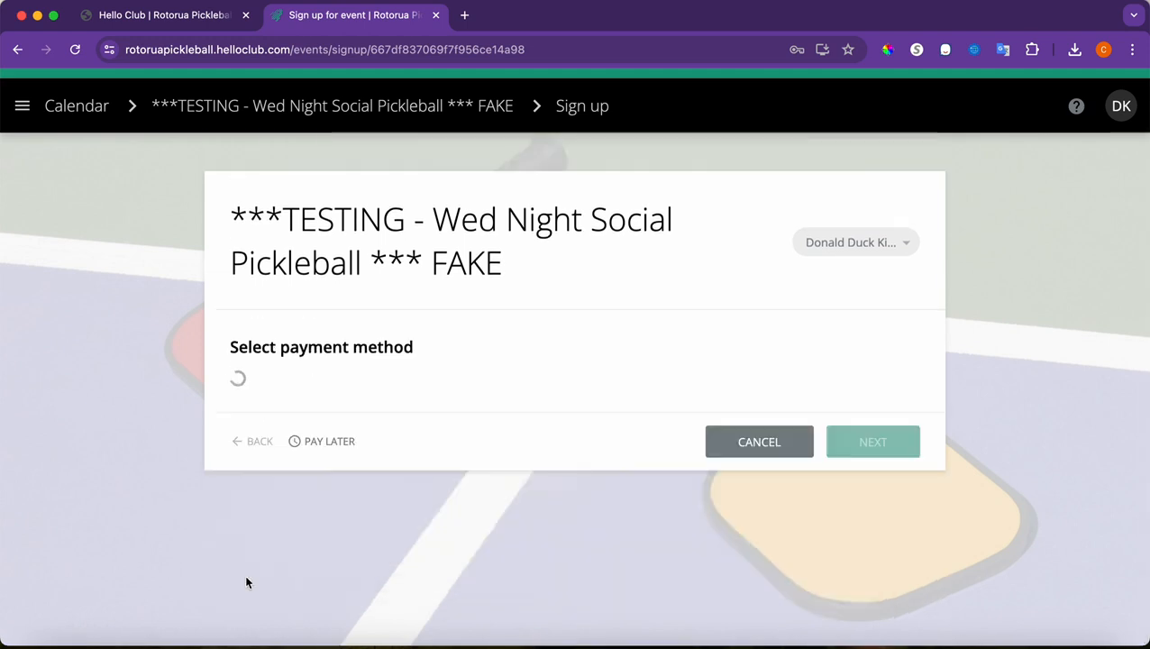
Choose Pay Later, agree to pay later, confirm the sign-up and close the confirmation
{"action": "scroll", "coordinate": [300, 588], "scroll_direction": "down", "scroll_amount": 2}
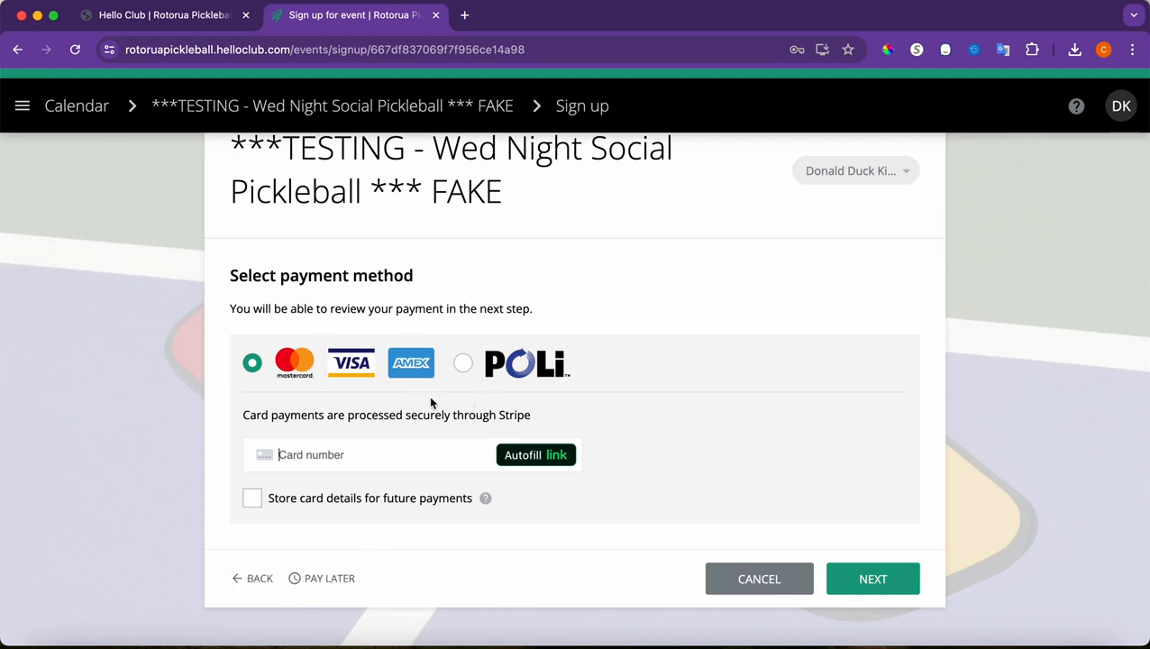
{"action": "left_click", "coordinate": [331, 578]}
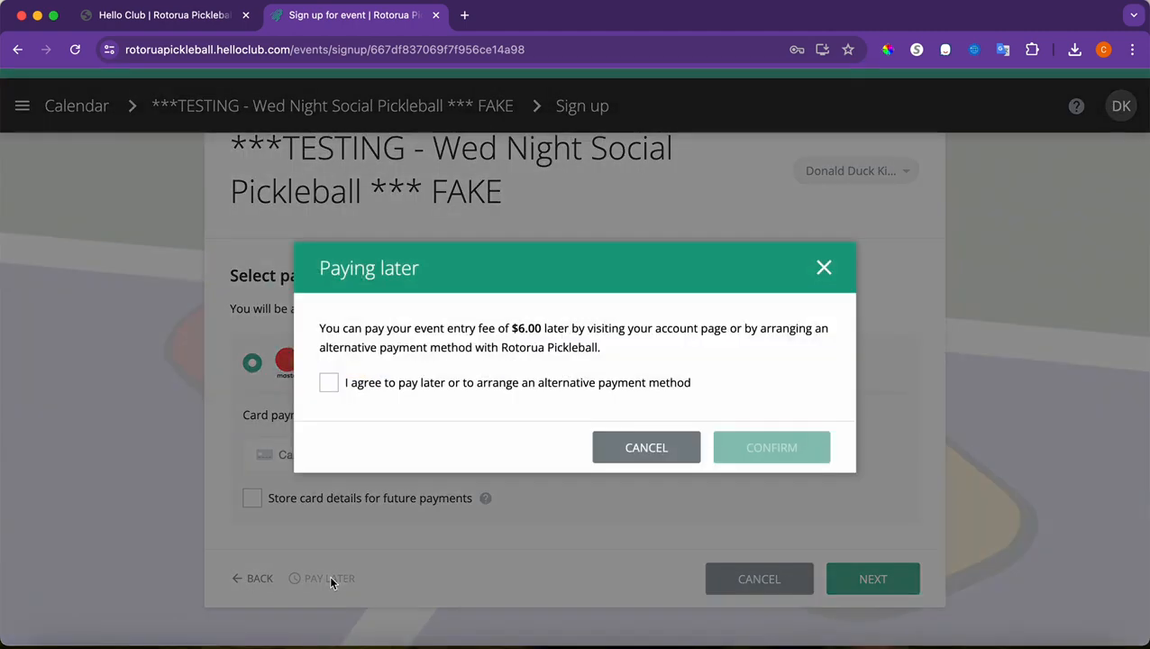
{"action": "left_click", "coordinate": [332, 383]}
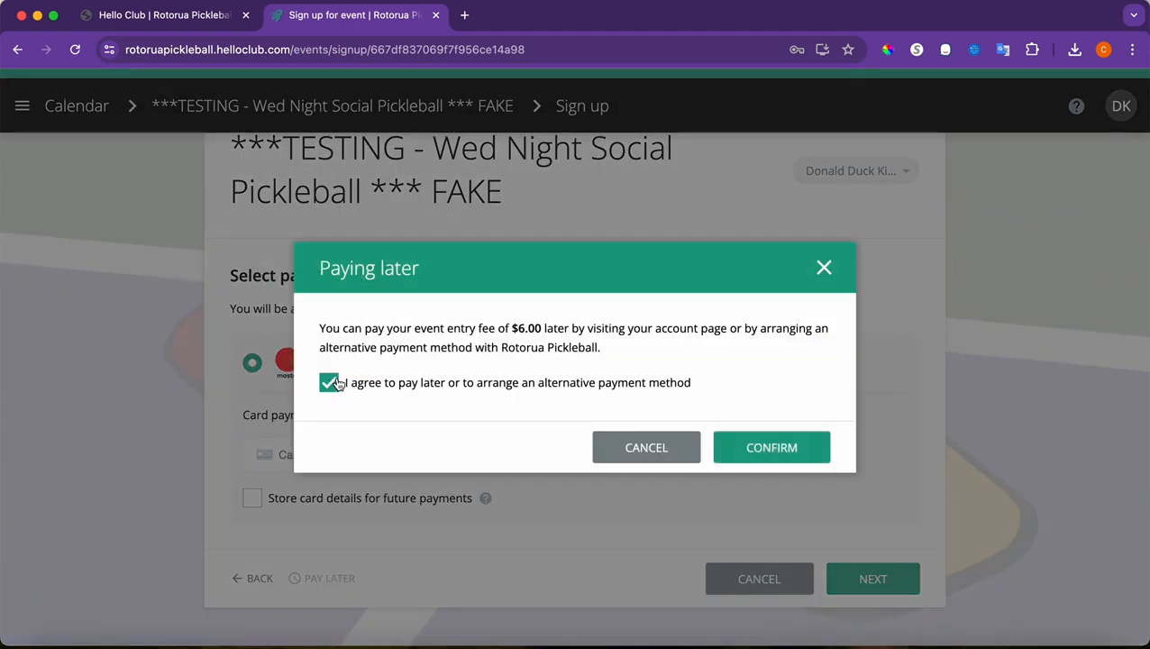
{"action": "left_click", "coordinate": [809, 436]}
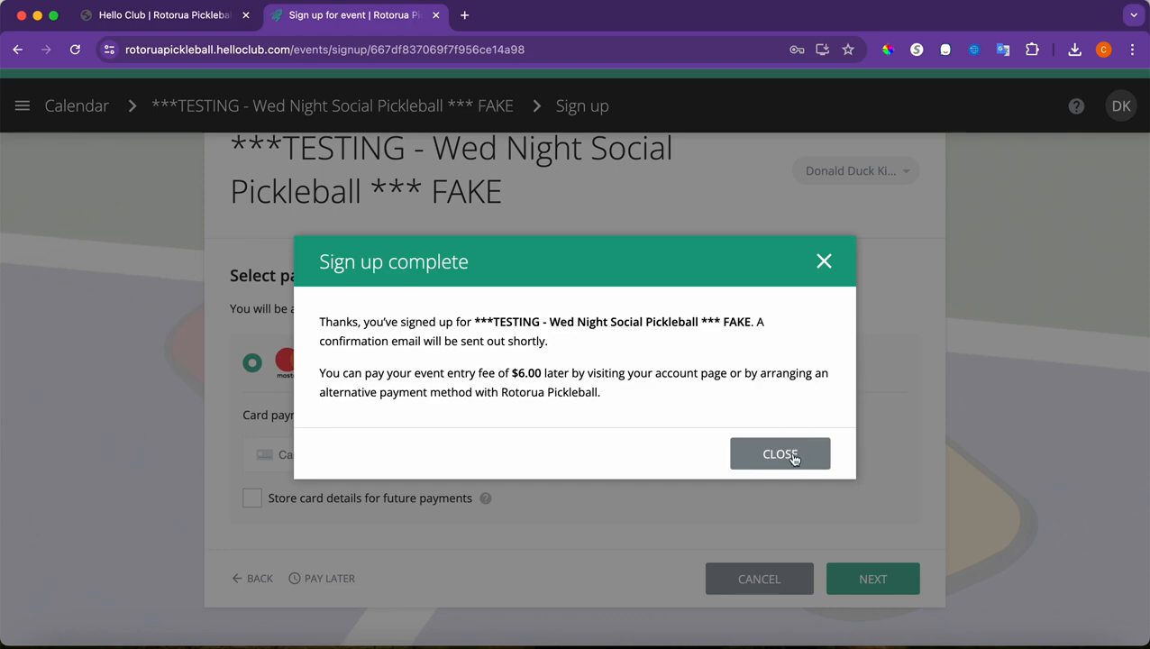
{"action": "left_click", "coordinate": [793, 455]}
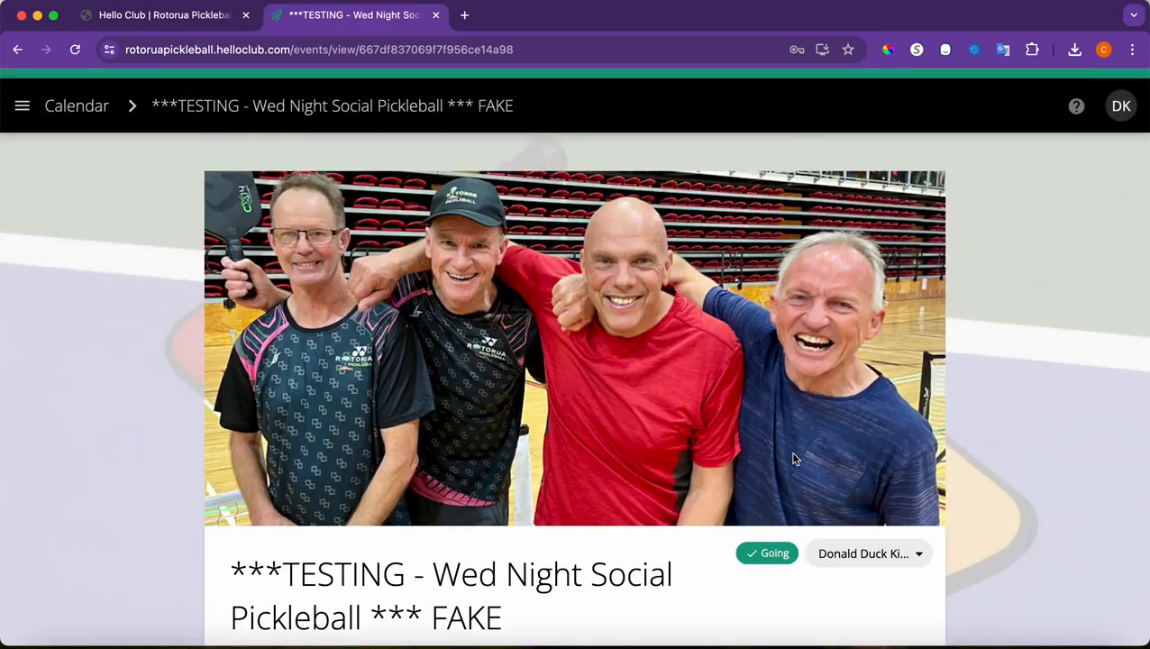
{"action": "scroll", "coordinate": [636, 501], "scroll_direction": "down", "scroll_amount": 5}
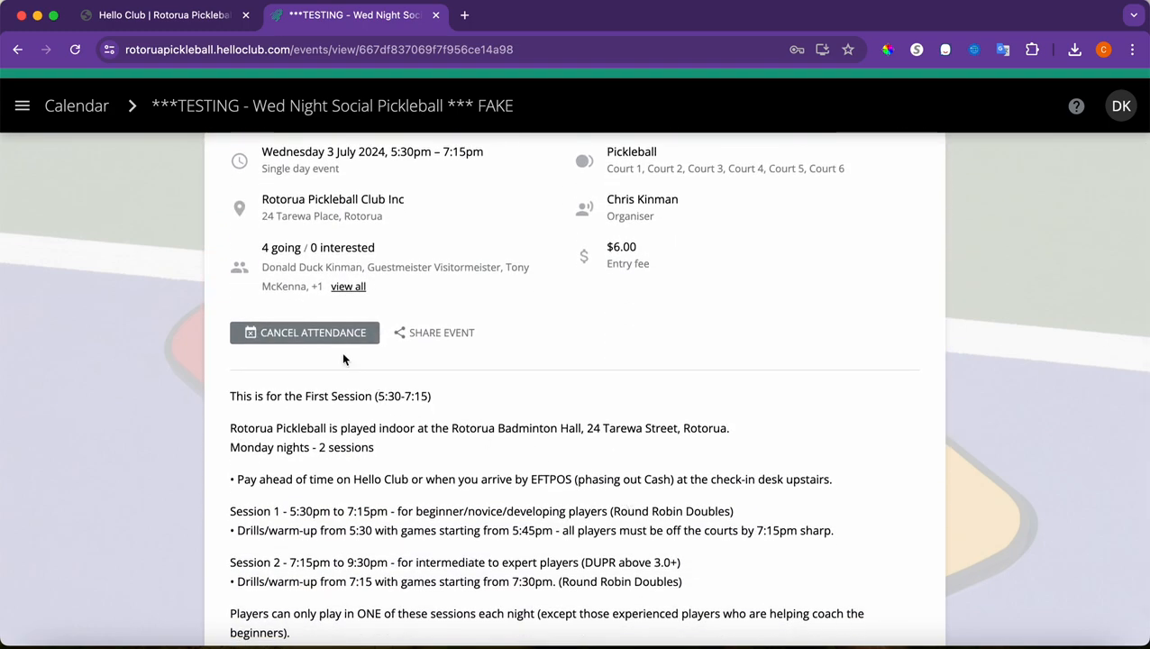
{"action": "scroll", "coordinate": [725, 411], "scroll_direction": "up", "scroll_amount": 5}
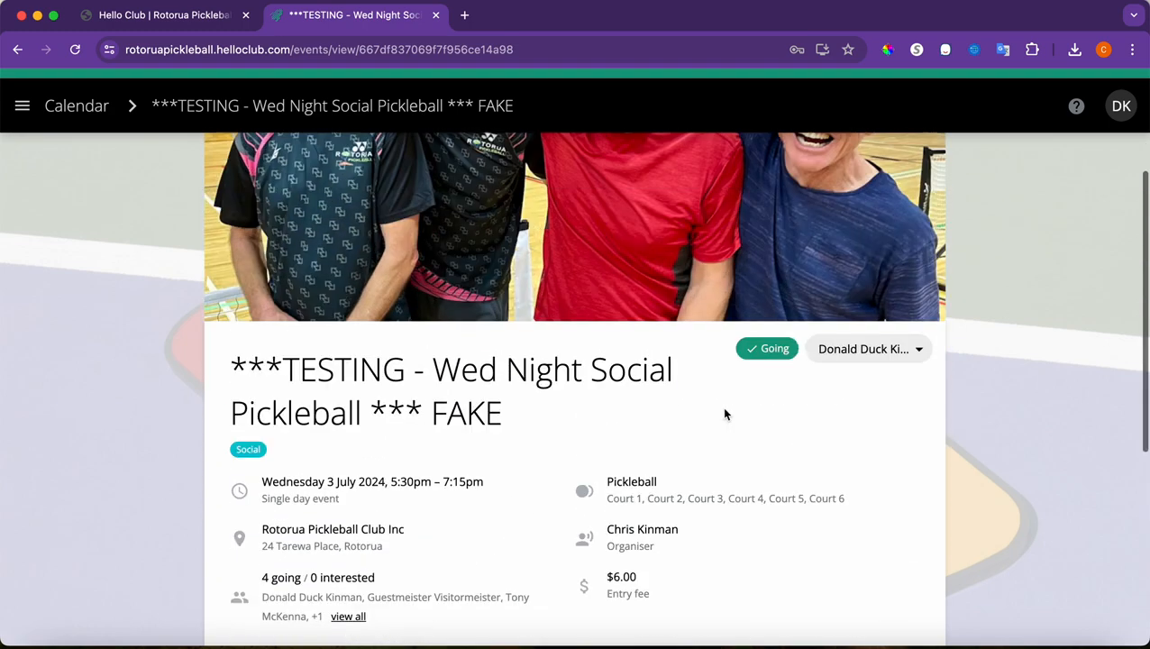
Sign out of the member account, sign in with Google, and browse the homepage's upcoming events
{"action": "left_click", "coordinate": [1124, 113]}
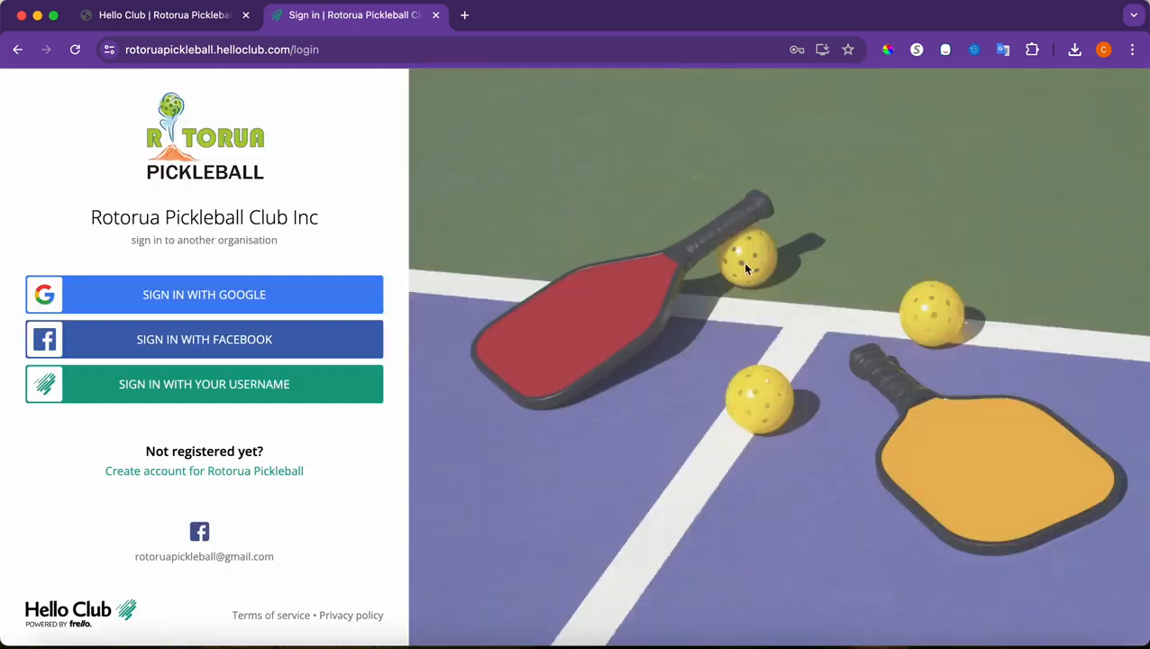
{"action": "left_click", "coordinate": [248, 300]}
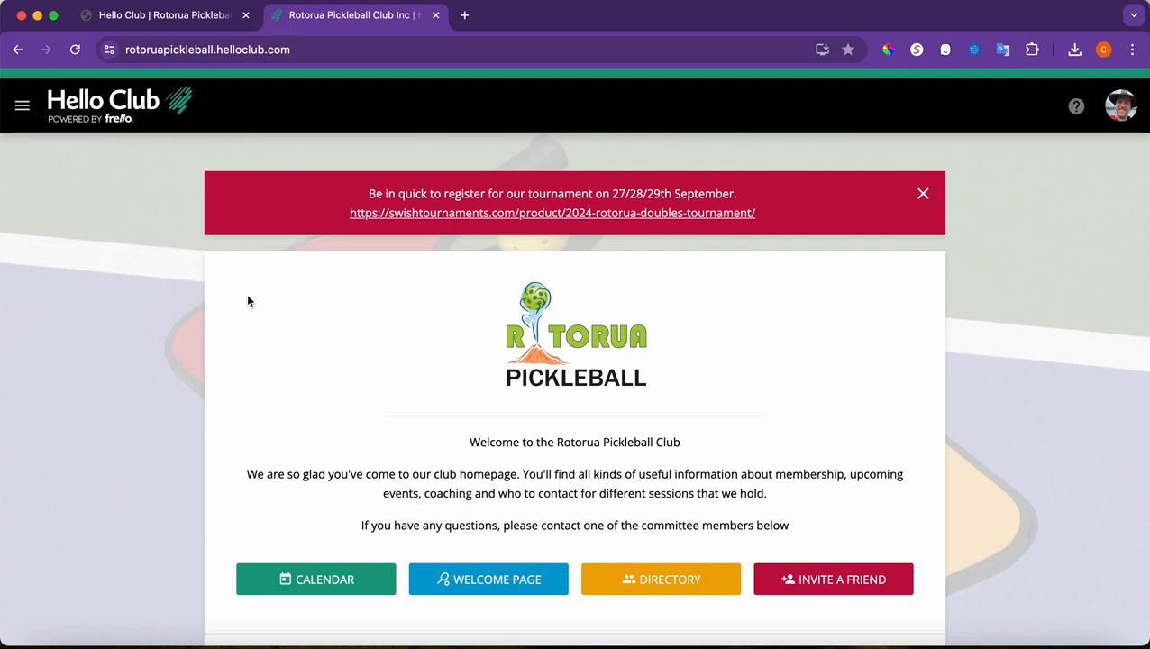
{"action": "left_click", "coordinate": [22, 107]}
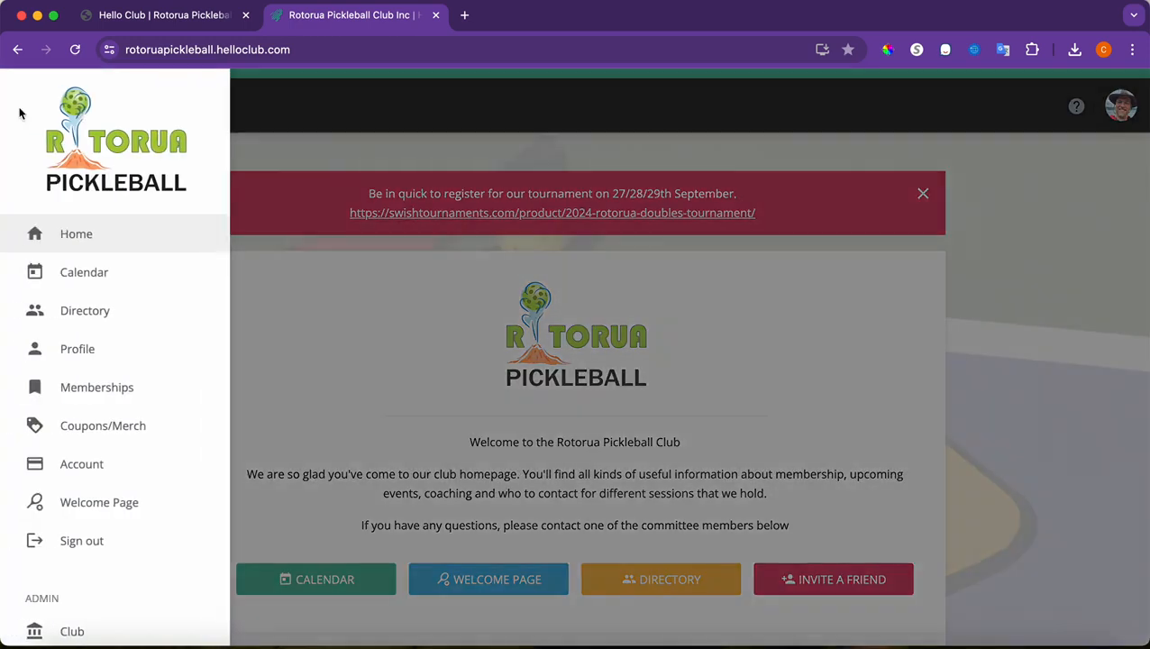
{"action": "scroll", "coordinate": [94, 299], "scroll_direction": "down", "scroll_amount": 3}
{"action": "scroll", "coordinate": [94, 298], "scroll_direction": "down", "scroll_amount": 2}
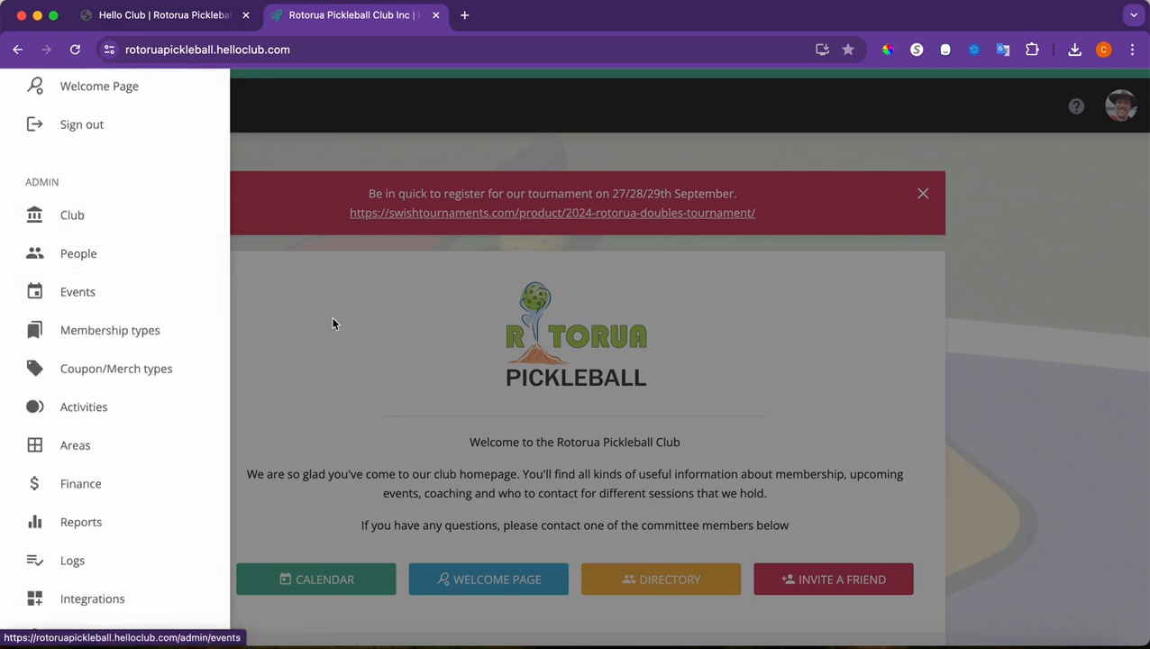
{"action": "left_click", "coordinate": [354, 336]}
{"action": "scroll", "coordinate": [425, 432], "scroll_direction": "down", "scroll_amount": 5}
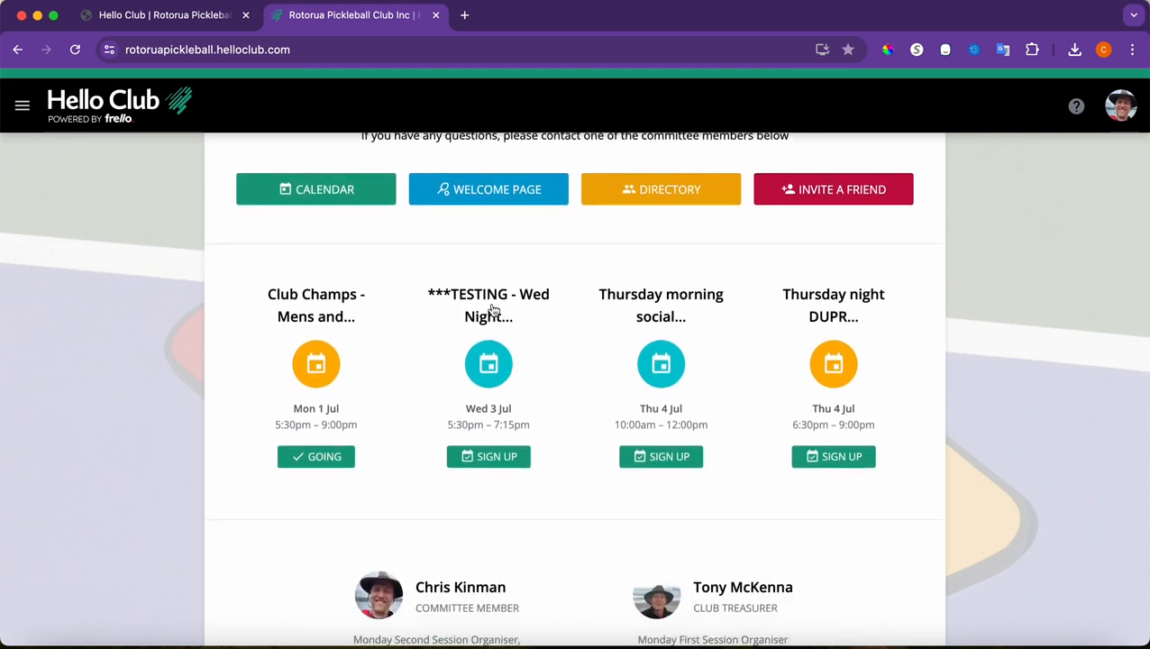
Open the TESTING Wed Night event, review its 4 attendees, and open its admin edit page
{"action": "left_click", "coordinate": [490, 306]}
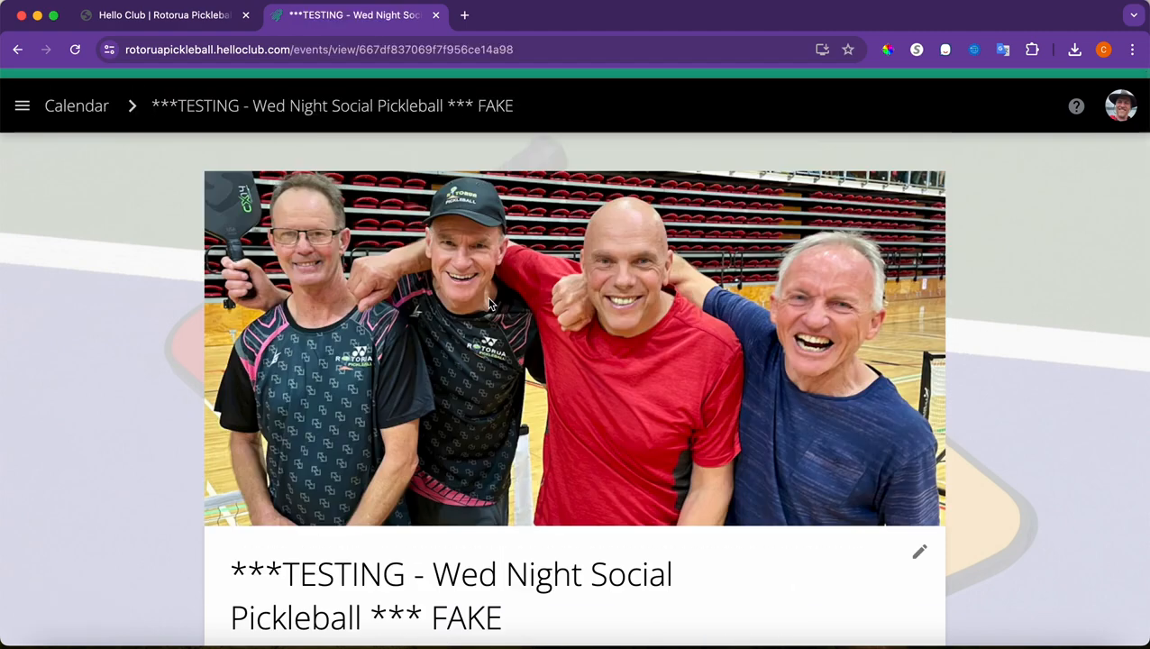
{"action": "scroll", "coordinate": [608, 485], "scroll_direction": "down", "scroll_amount": 5}
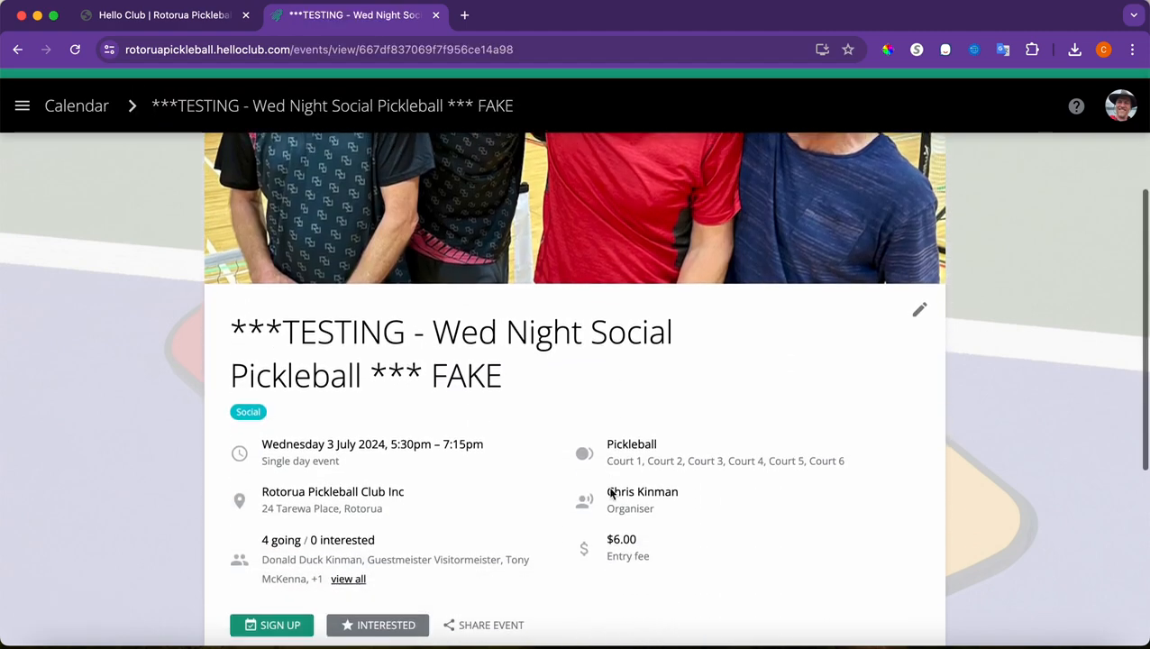
{"action": "left_click", "coordinate": [350, 538]}
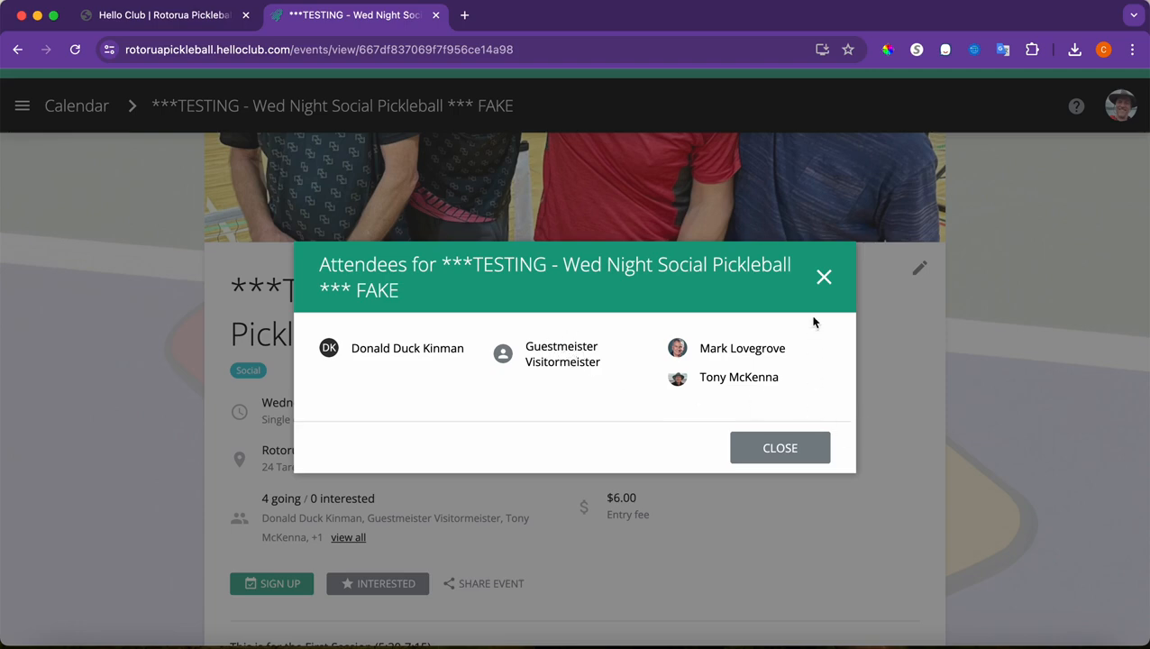
{"action": "left_click", "coordinate": [822, 281]}
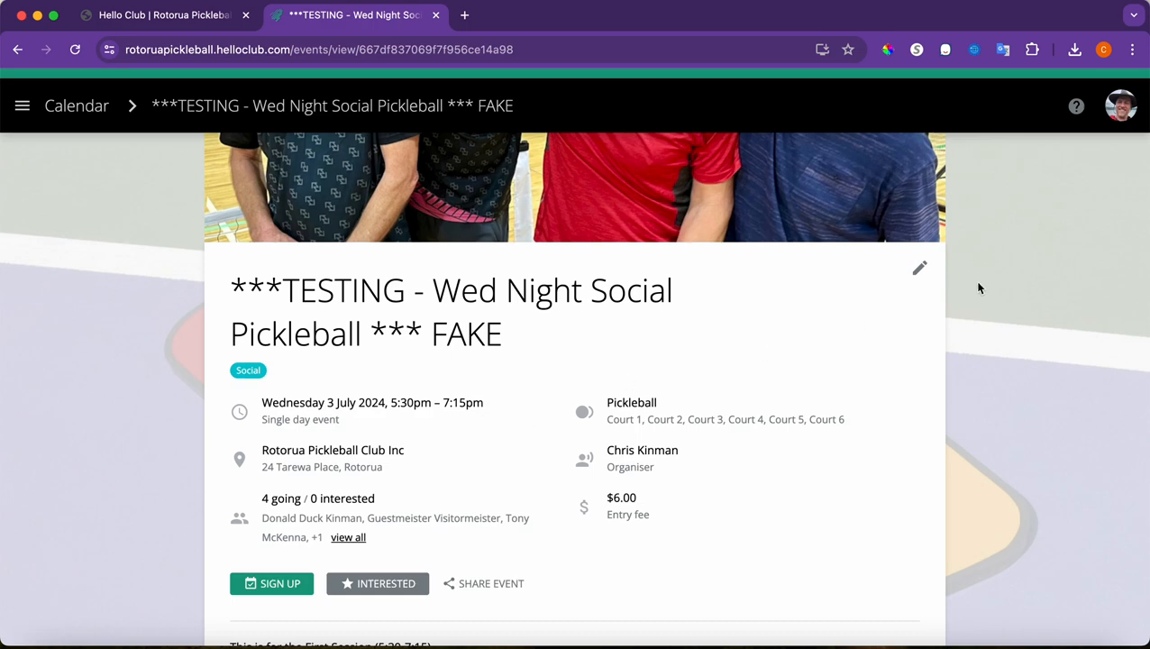
{"action": "left_click", "coordinate": [920, 269]}
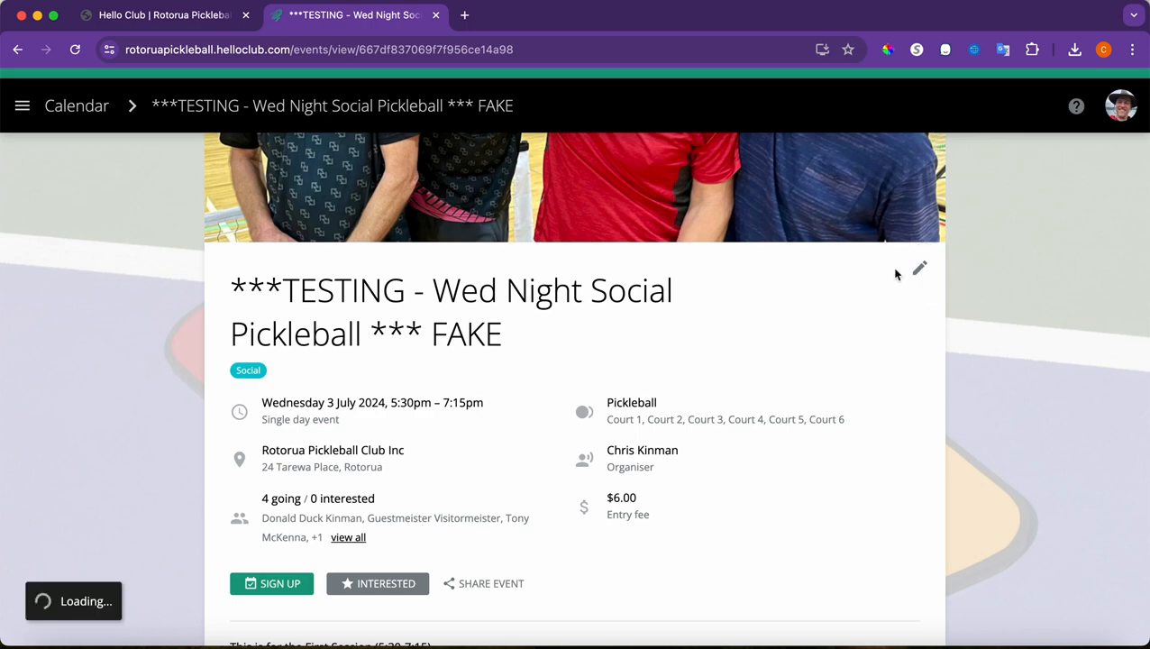
Expand the event's Attendance section and cancel the guest attendee's attendance
{"action": "scroll", "coordinate": [530, 462], "scroll_direction": "down", "scroll_amount": 5}
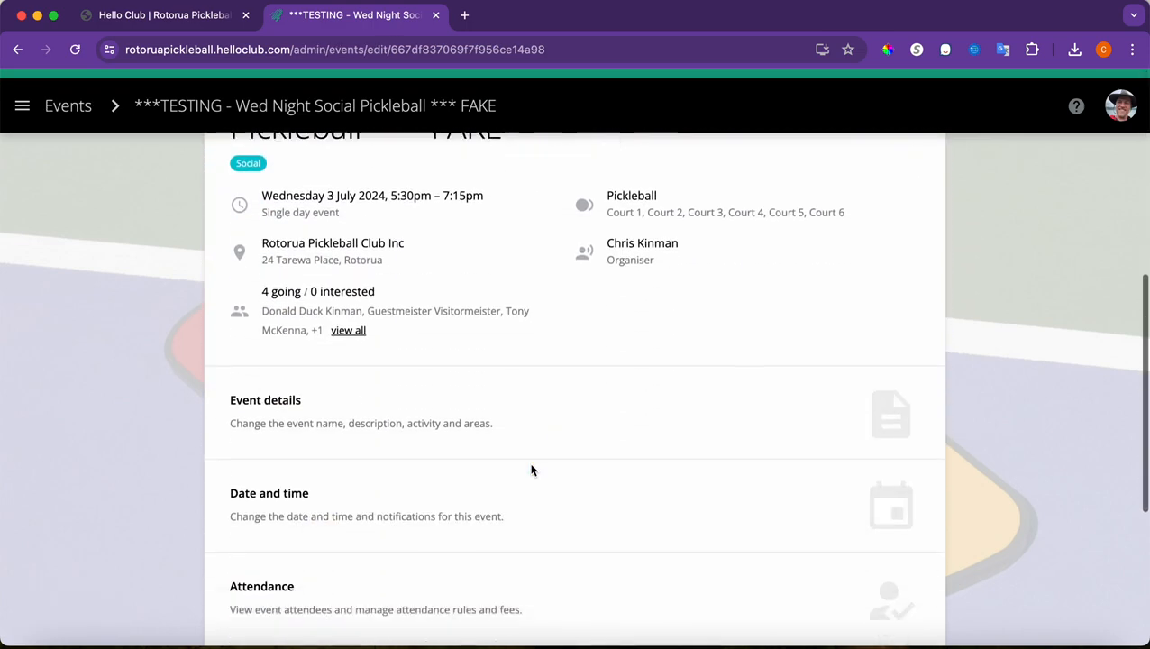
{"action": "left_click", "coordinate": [403, 534]}
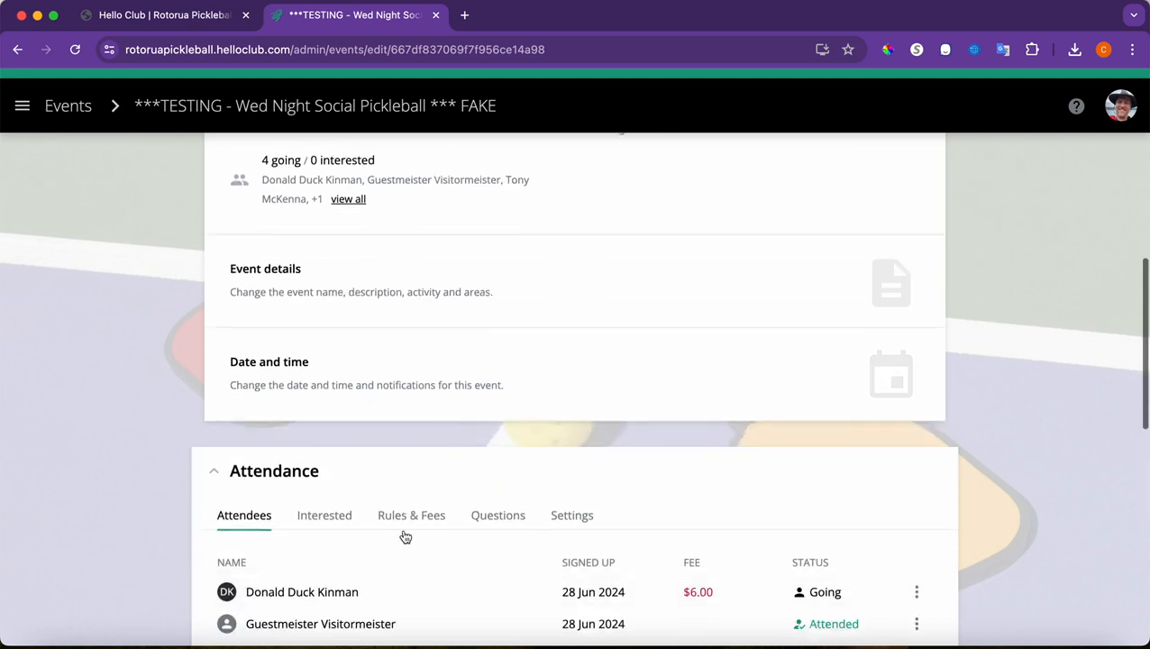
{"action": "scroll", "coordinate": [405, 537], "scroll_direction": "down", "scroll_amount": 4}
{"action": "scroll", "coordinate": [402, 537], "scroll_direction": "down", "scroll_amount": 1}
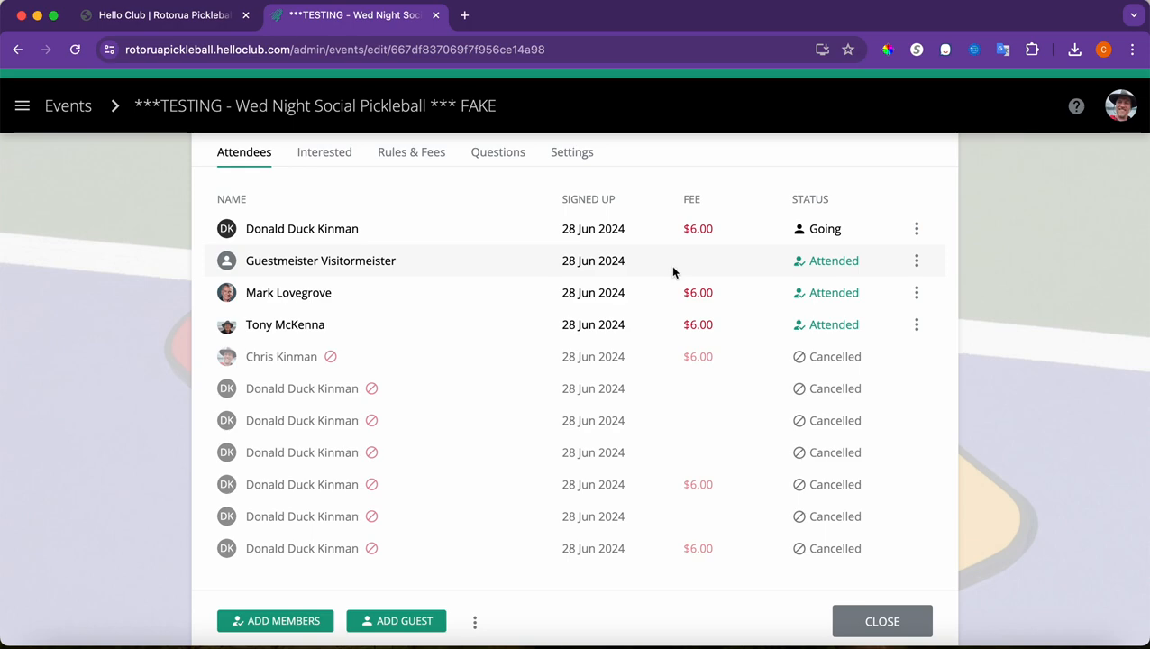
{"action": "left_click", "coordinate": [917, 263]}
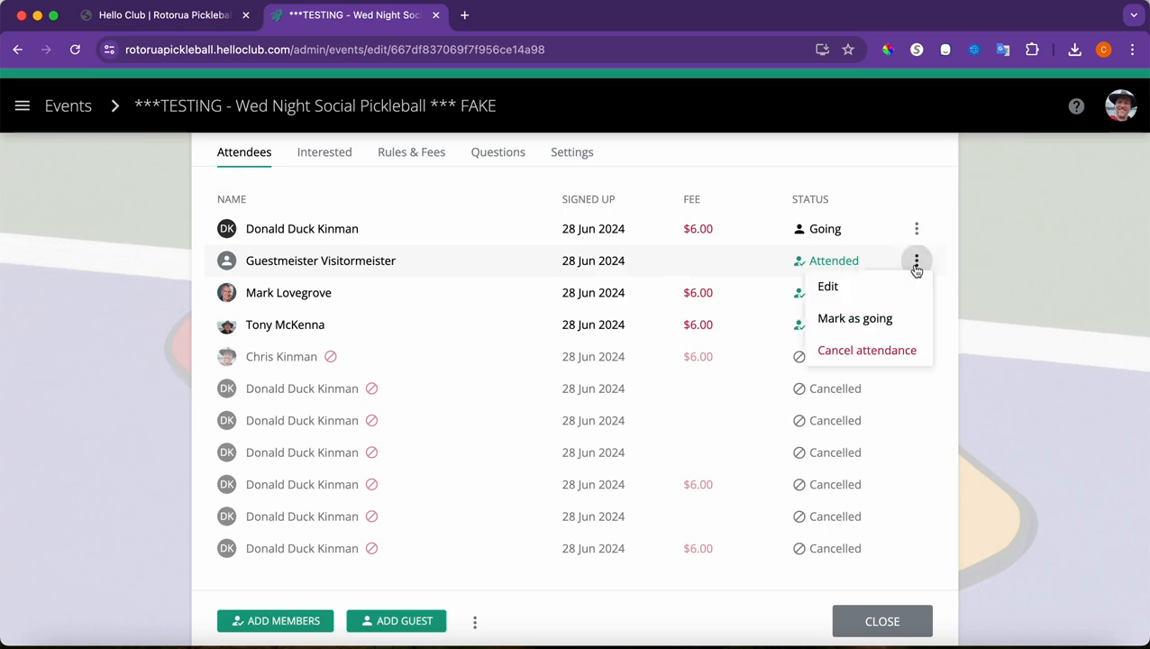
{"action": "left_click", "coordinate": [887, 348]}
{"action": "left_click", "coordinate": [802, 419]}
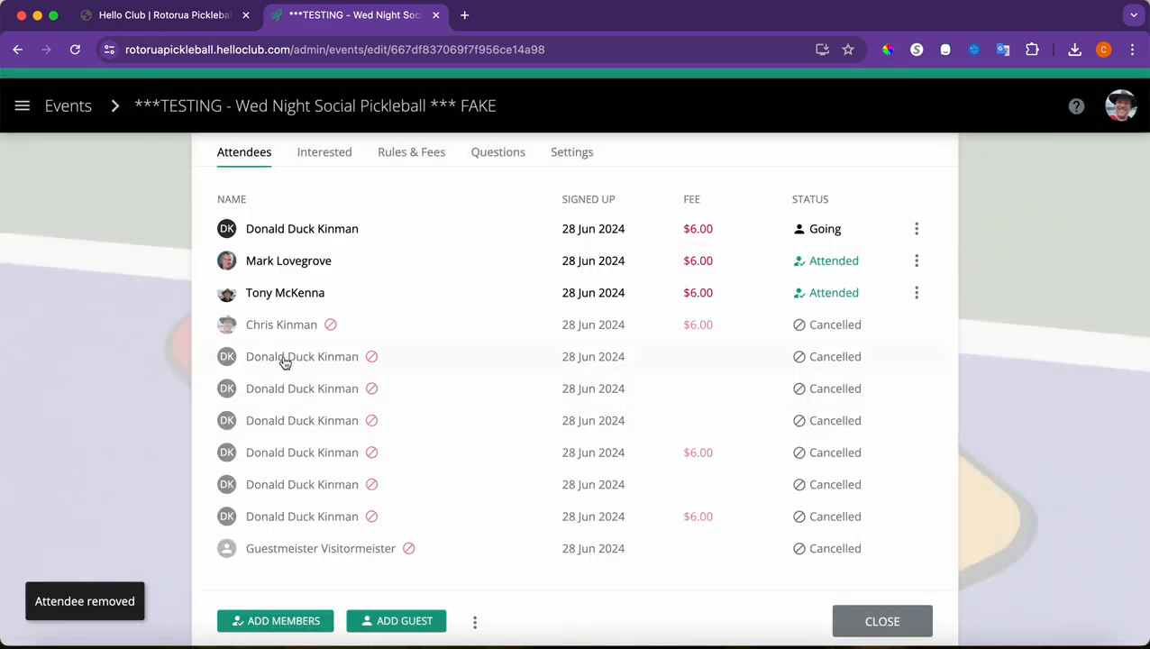
{"action": "scroll", "coordinate": [284, 360], "scroll_direction": "up", "scroll_amount": 2}
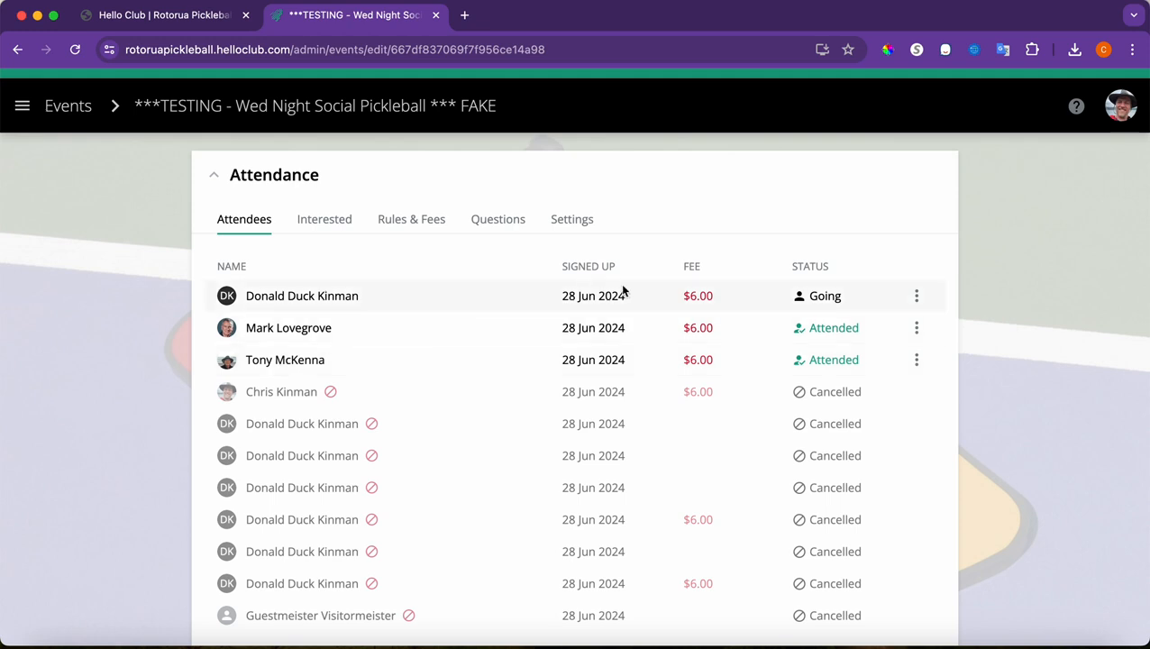
Mark the Going attendee's $6.00 fee as paid, first trying Other with reference 'cc'
{"action": "left_click", "coordinate": [917, 296]}
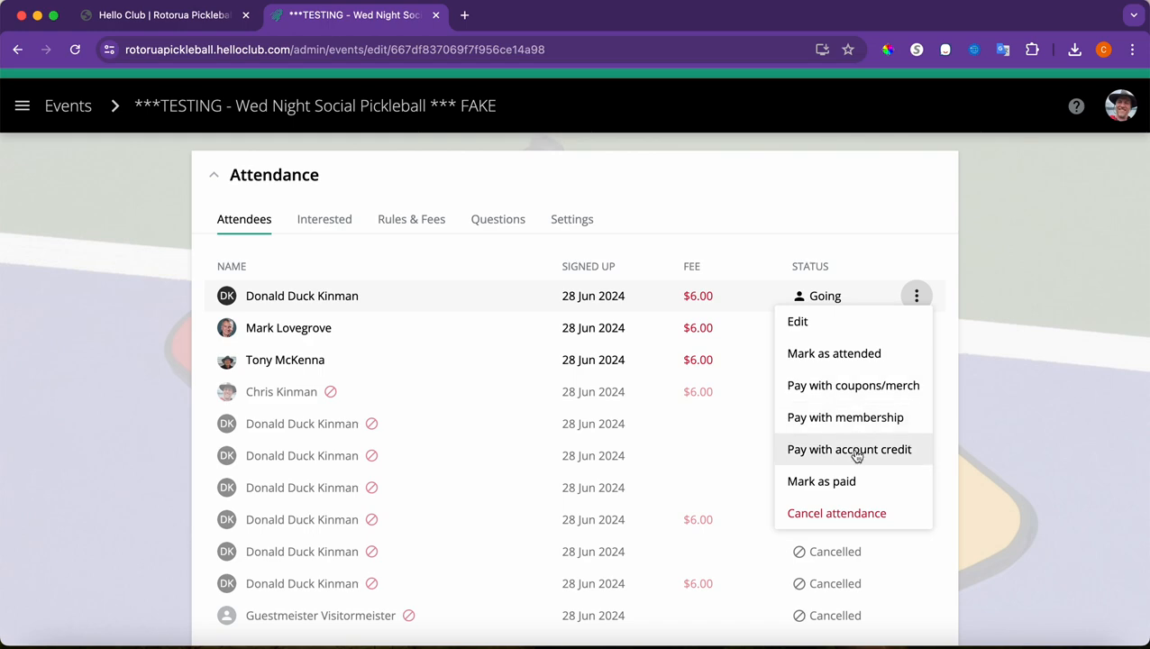
{"action": "left_click", "coordinate": [822, 480]}
{"action": "left_click", "coordinate": [539, 340]}
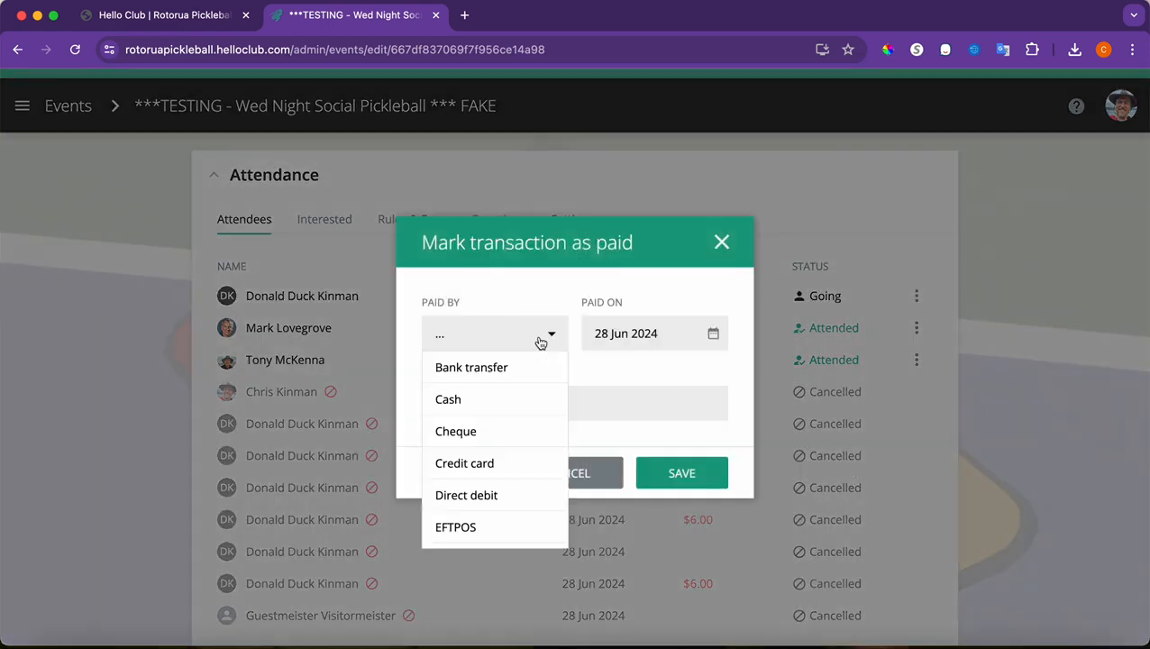
{"action": "scroll", "coordinate": [501, 532], "scroll_direction": "down", "scroll_amount": 1}
{"action": "left_click", "coordinate": [502, 532]}
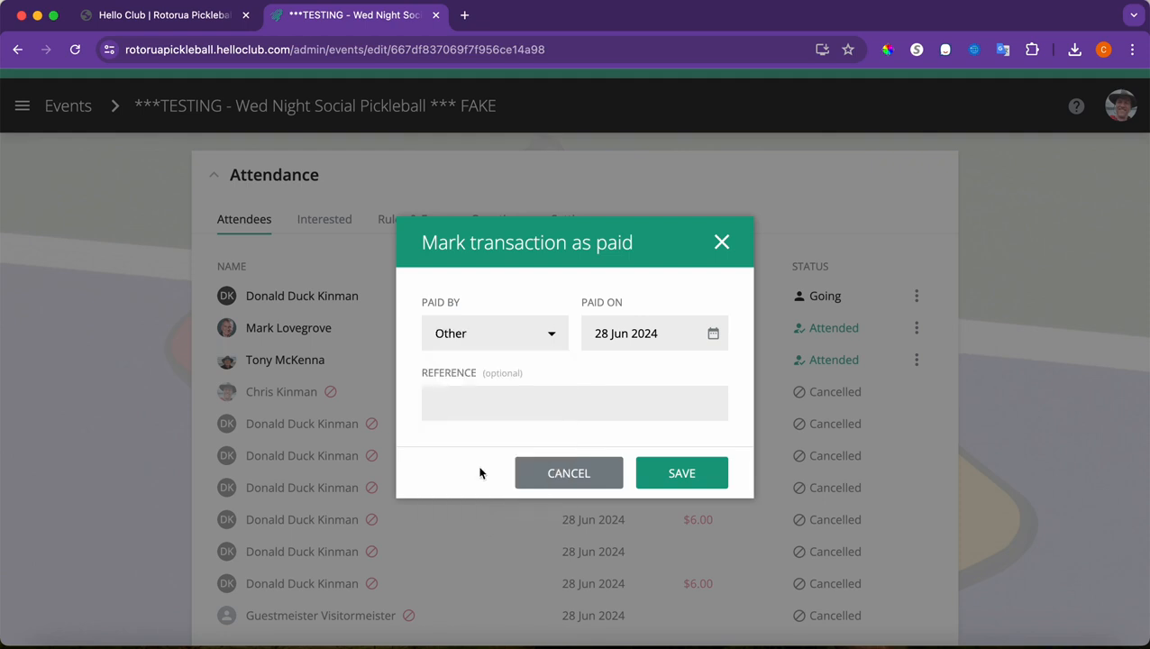
{"action": "left_click", "coordinate": [463, 409]}
{"action": "type", "text": "cc"}
Try Cash and EFTPOS as the payment method, settle on Cash and save the payment
{"action": "left_click", "coordinate": [550, 339]}
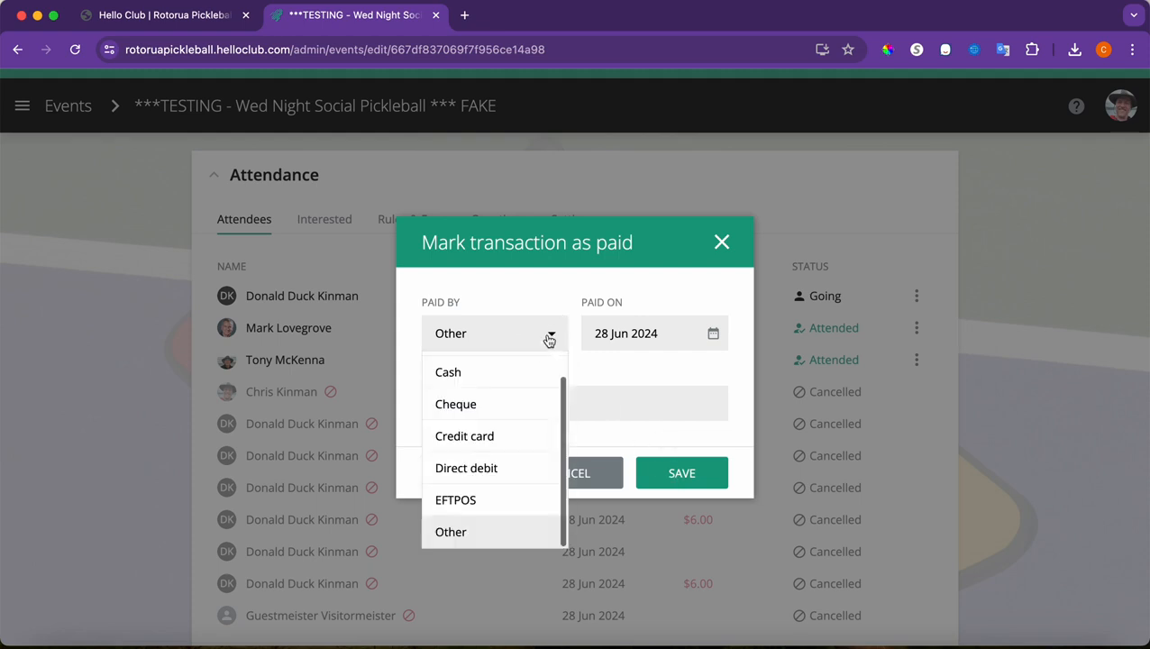
{"action": "left_click", "coordinate": [537, 363]}
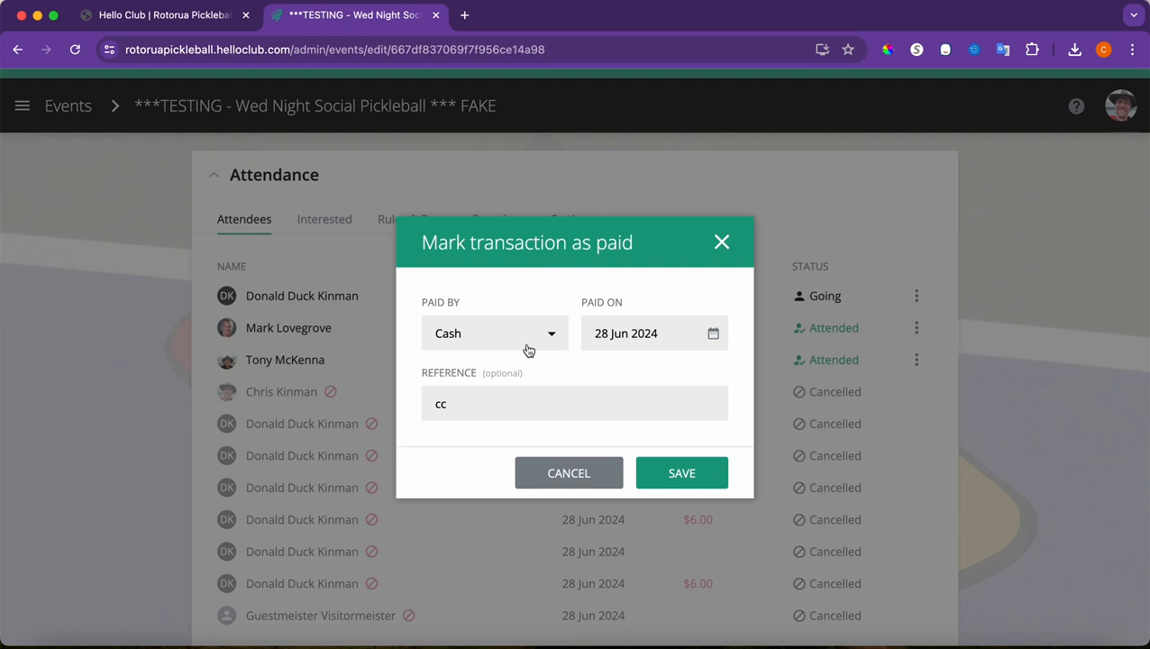
{"action": "left_click", "coordinate": [527, 345]}
{"action": "left_click", "coordinate": [499, 522]}
{"action": "left_click", "coordinate": [506, 339]}
{"action": "left_click", "coordinate": [486, 399]}
{"action": "left_click", "coordinate": [673, 483]}
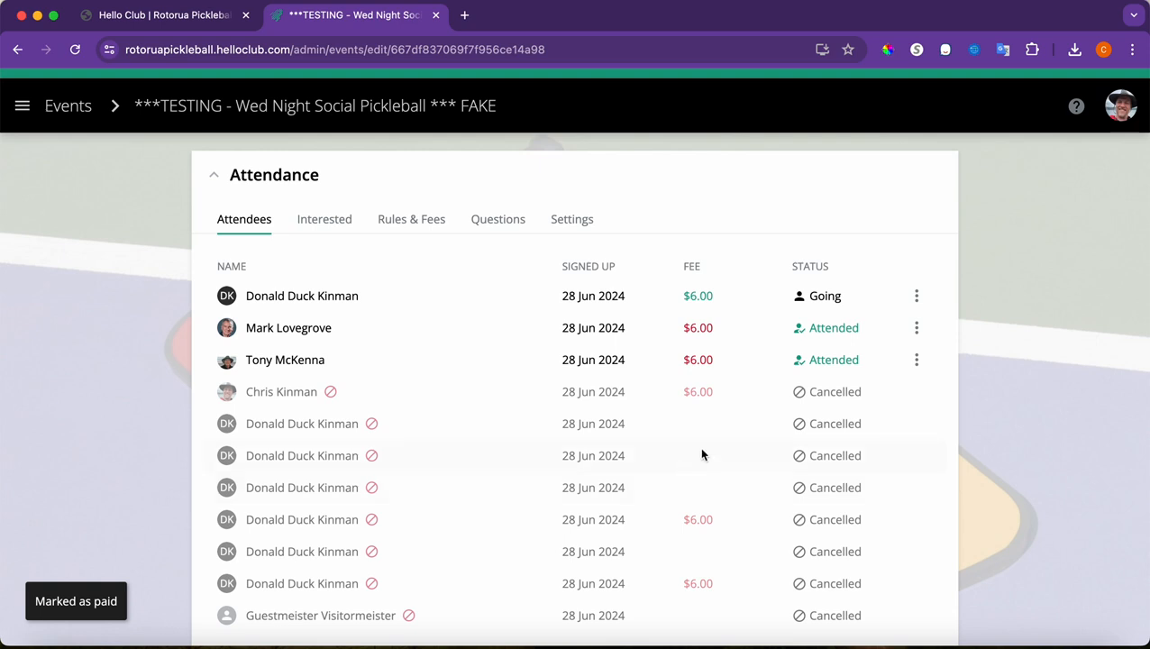
Open coupon/merch payment for the second attendee, toggle the Concession Card, and close without paying
{"action": "left_click", "coordinate": [917, 328]}
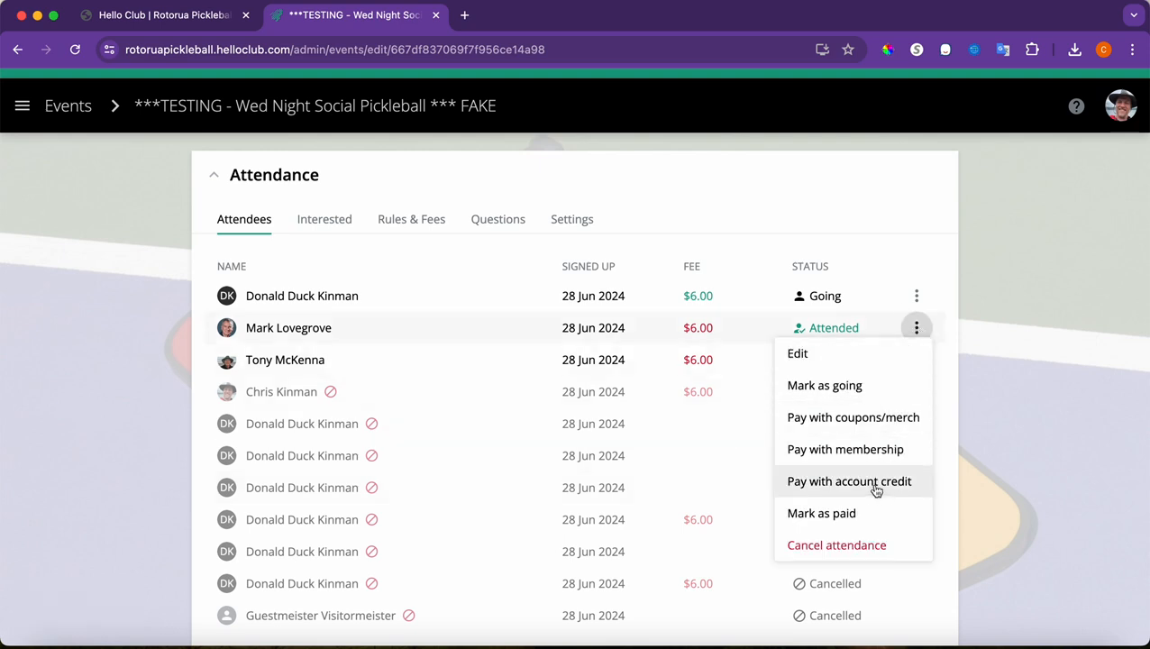
{"action": "left_click", "coordinate": [877, 419]}
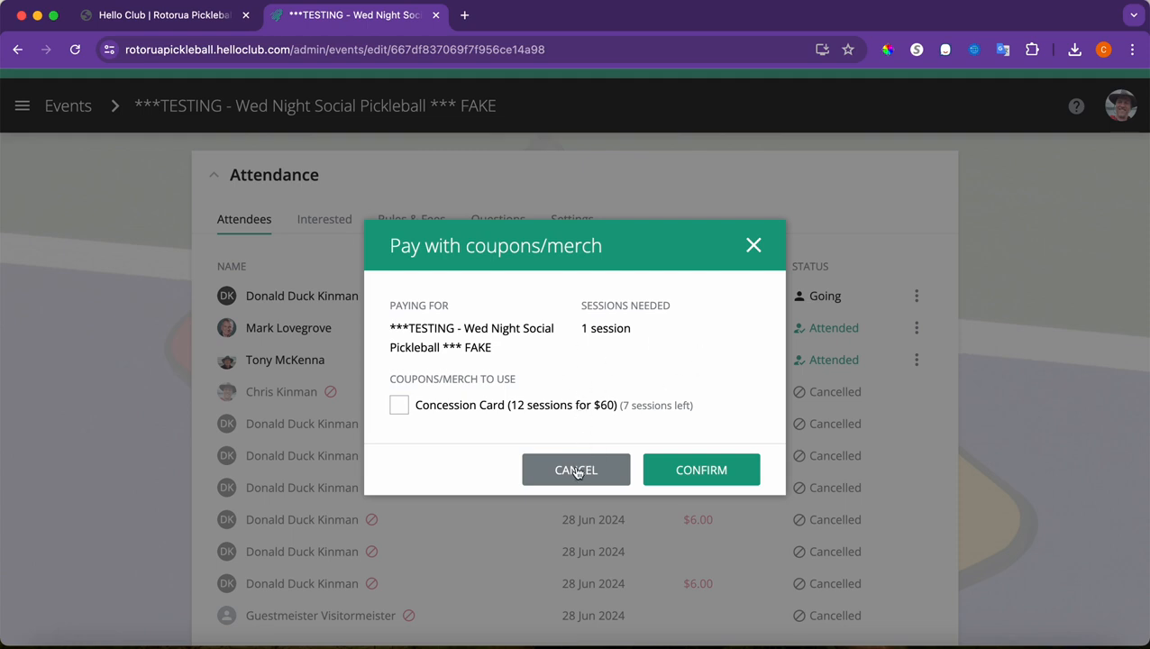
{"action": "left_click", "coordinate": [399, 405]}
{"action": "left_click", "coordinate": [399, 405]}
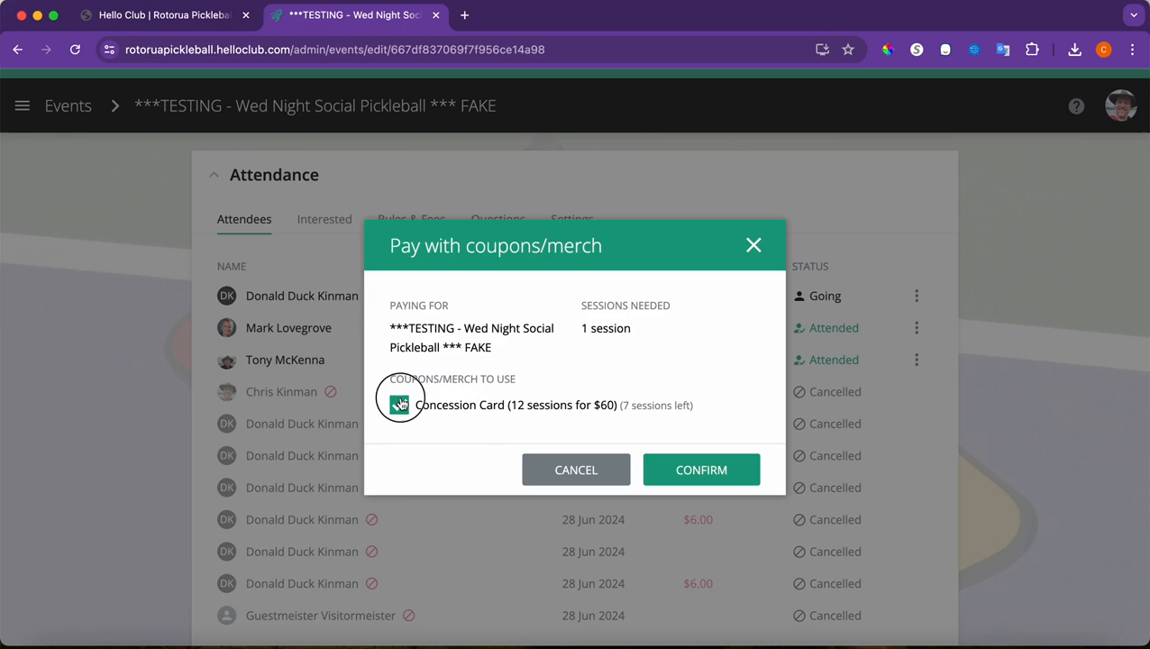
{"action": "left_click", "coordinate": [575, 470]}
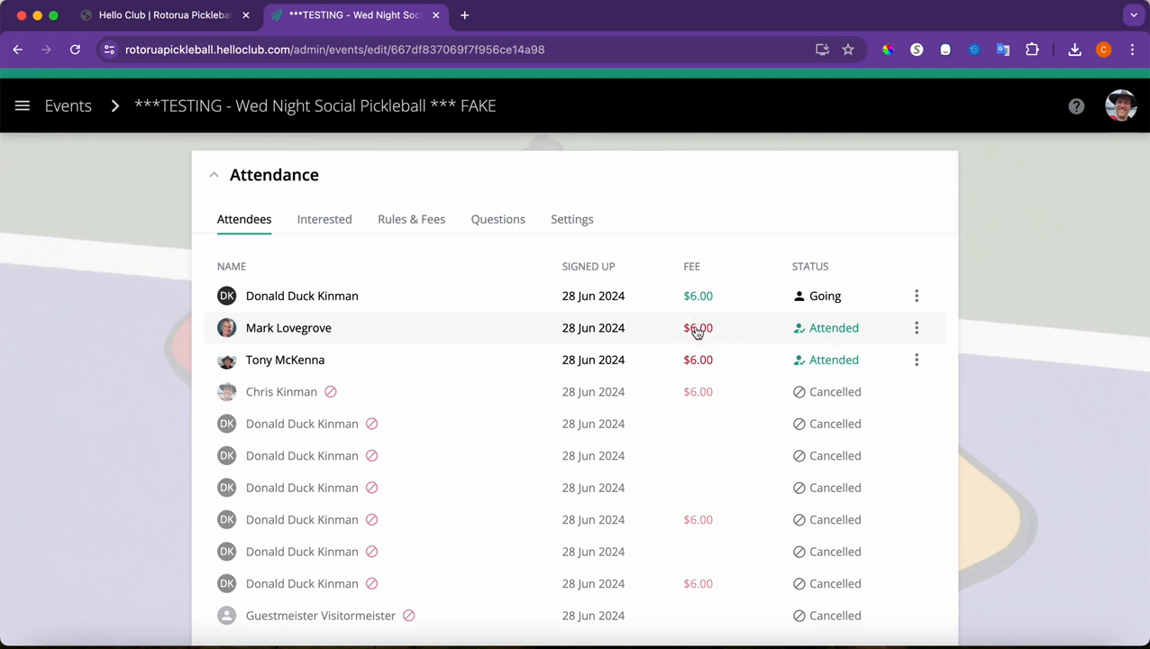
Cancel the second attendee's attendance and confirm it
{"action": "left_click", "coordinate": [918, 330]}
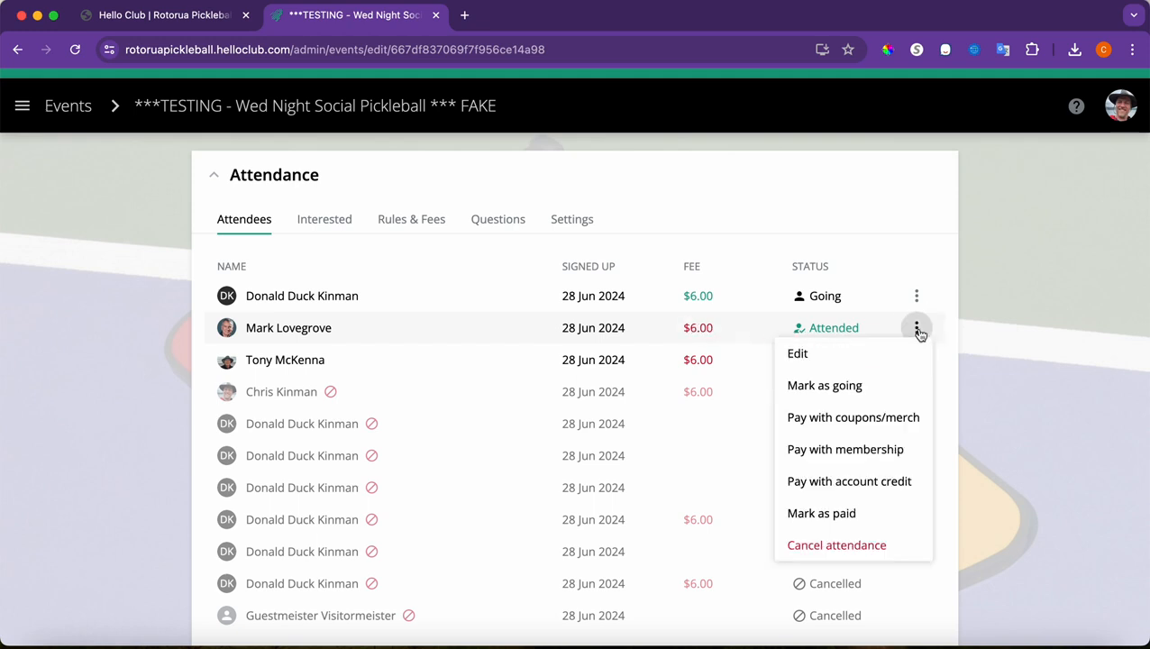
{"action": "left_click", "coordinate": [857, 543]}
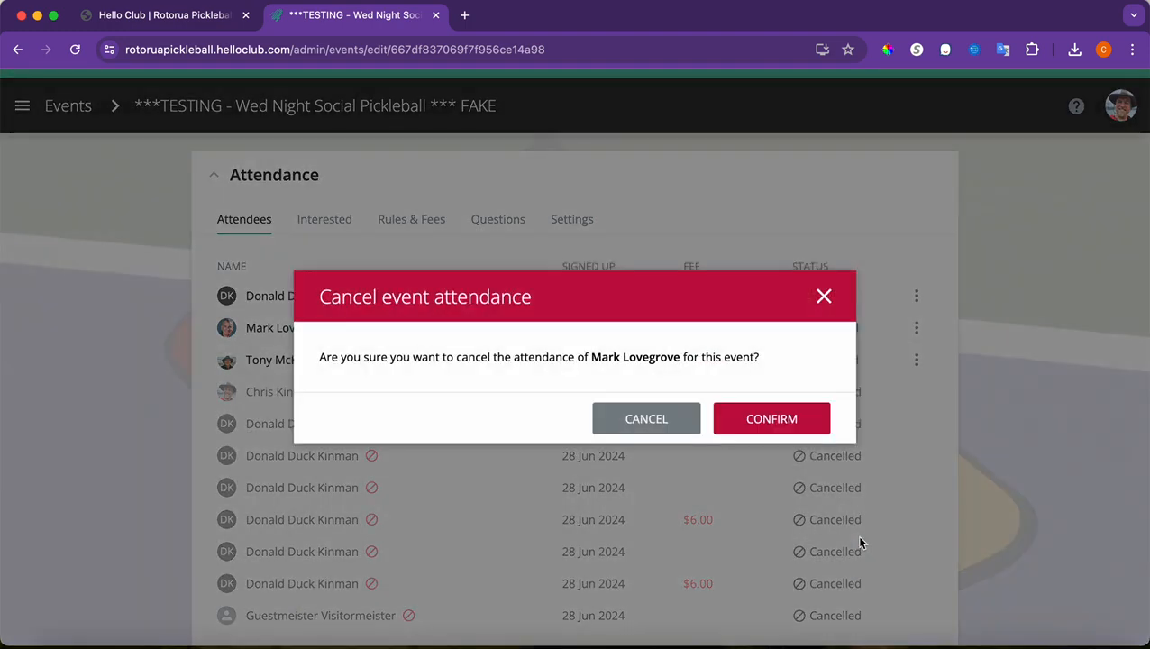
{"action": "left_click", "coordinate": [781, 426]}
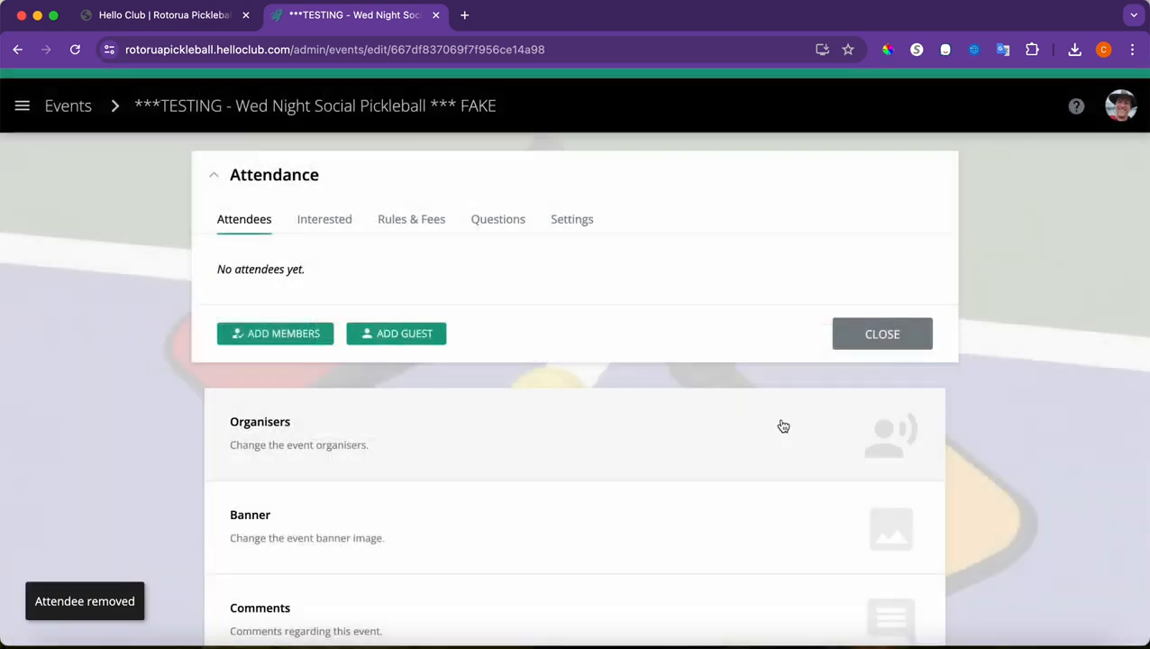
{"action": "scroll", "coordinate": [362, 500], "scroll_direction": "down", "scroll_amount": 4}
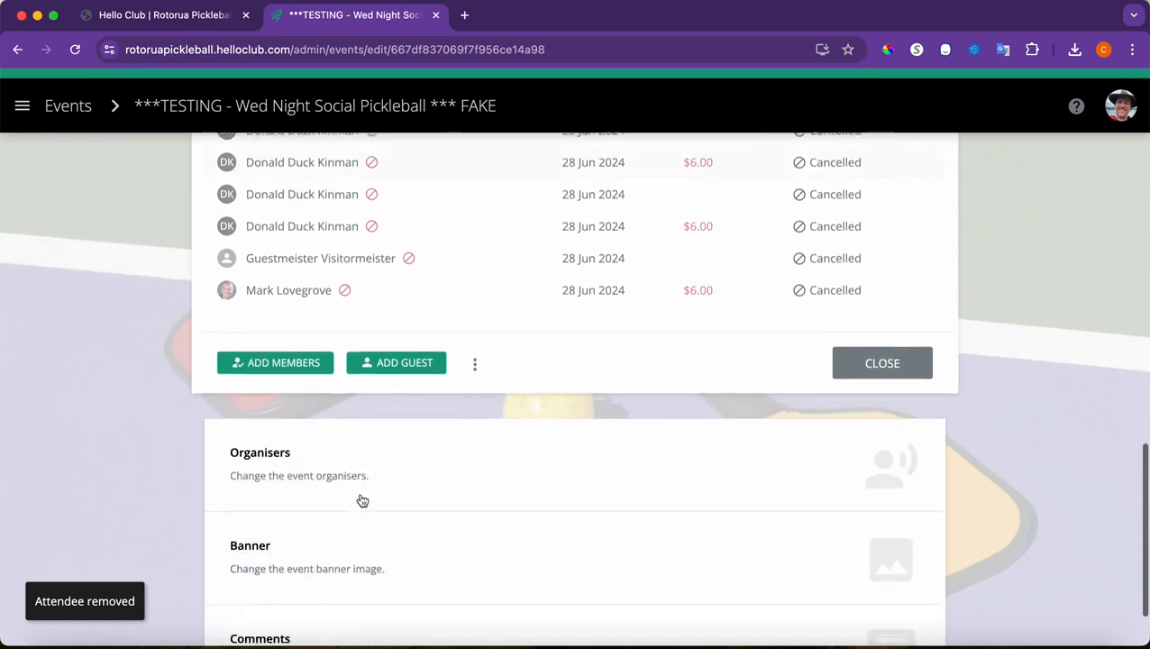
Search for two members by name and select both as event attendees
{"action": "left_click", "coordinate": [270, 340]}
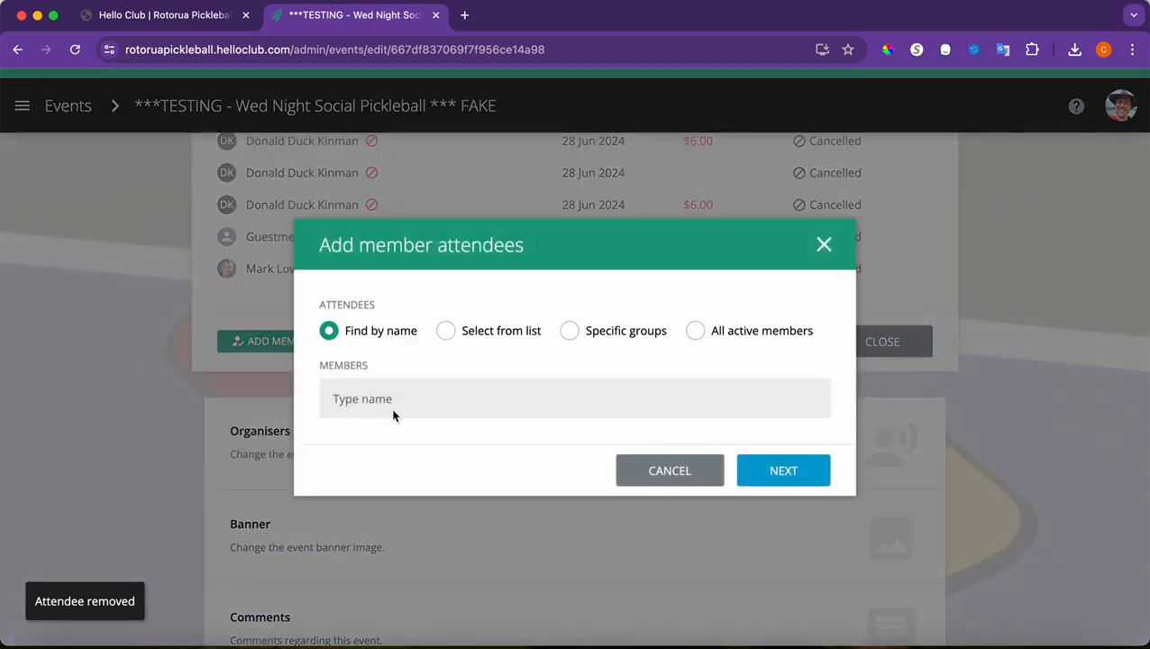
{"action": "type", "text": "mark"}
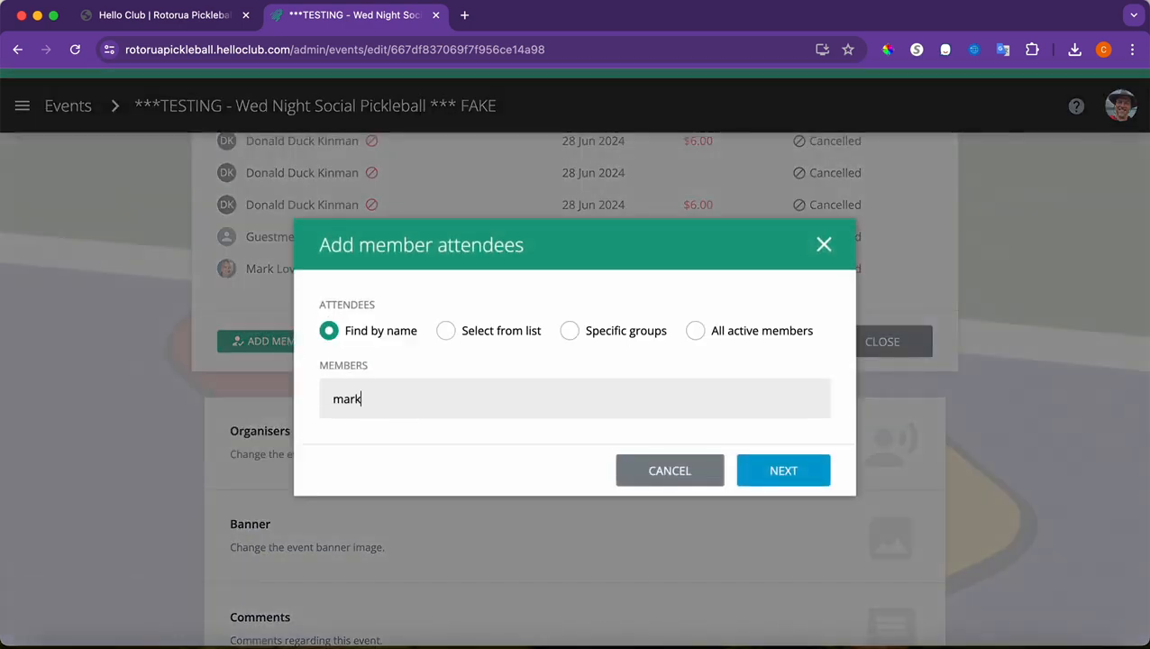
{"action": "left_click", "coordinate": [411, 442]}
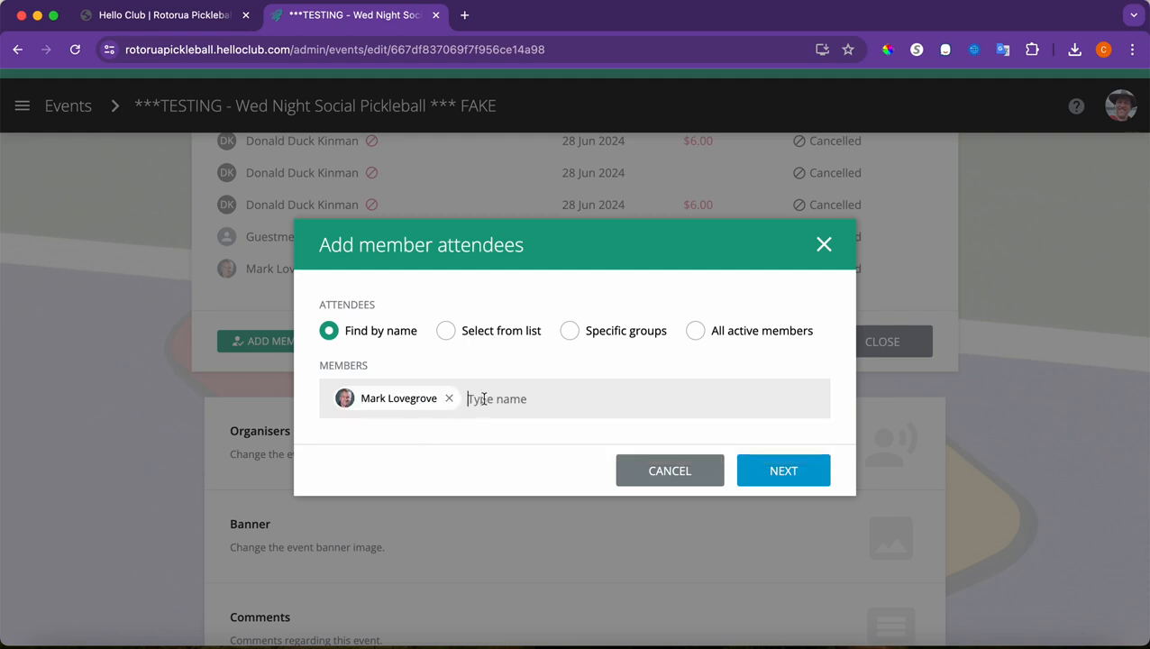
{"action": "type", "text": "Chris"}
{"action": "left_click", "coordinate": [460, 437]}
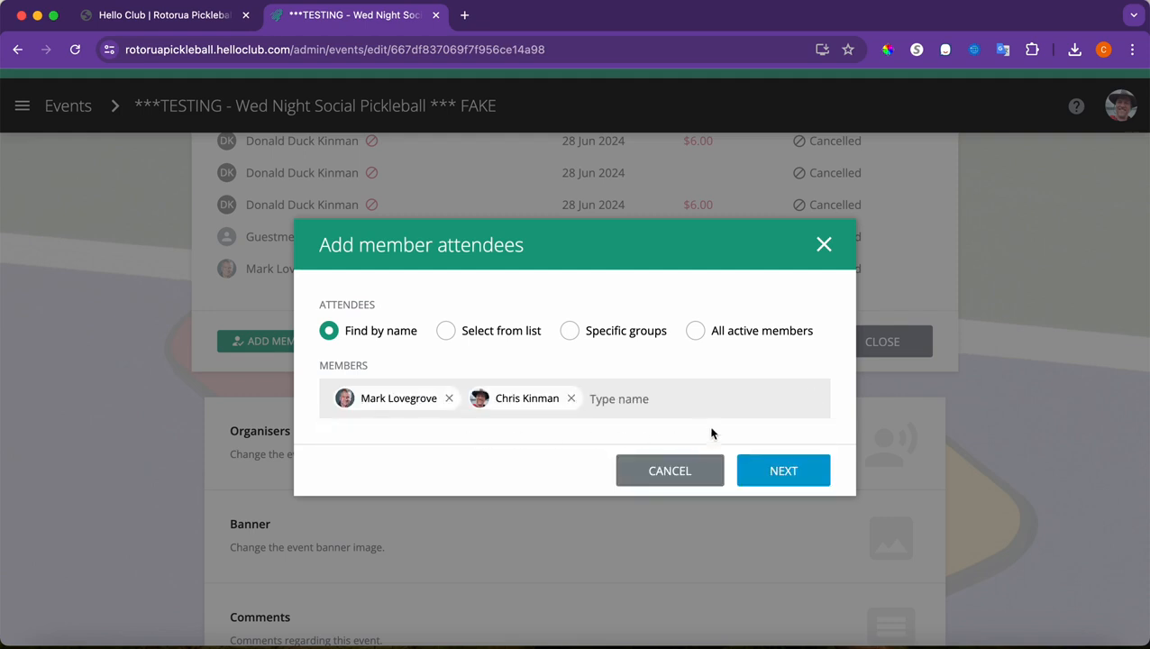
{"action": "left_click", "coordinate": [760, 468]}
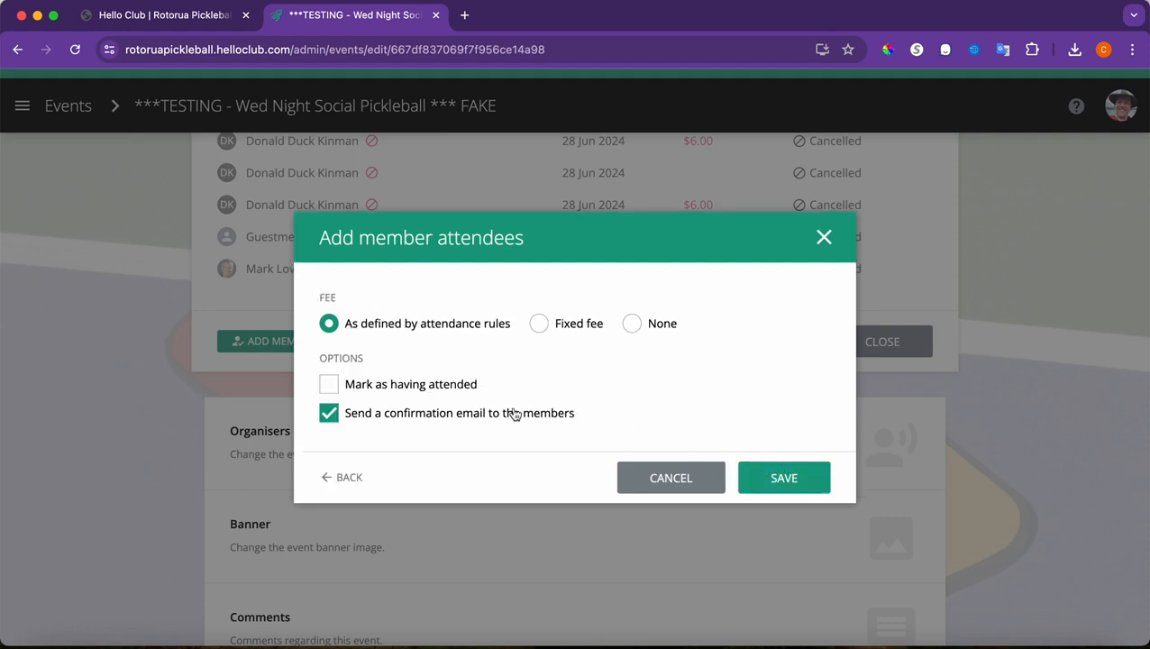
Untick the confirmation email, set the fee to None, and attempt to save twice
{"action": "left_click", "coordinate": [343, 414]}
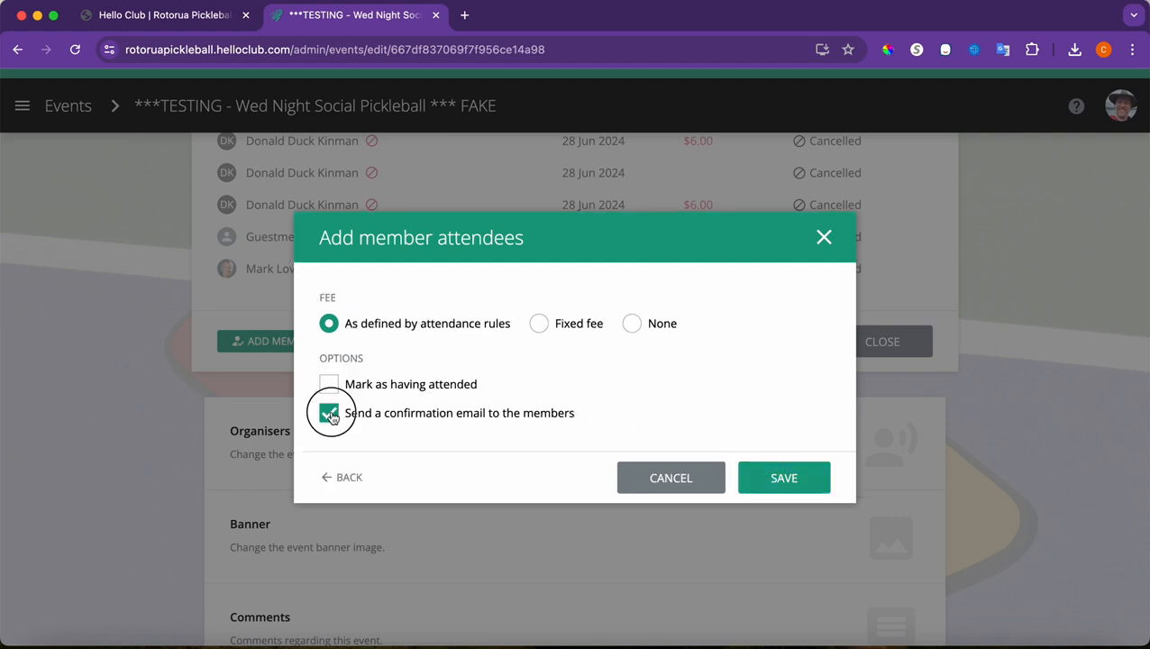
{"action": "left_click", "coordinate": [635, 326]}
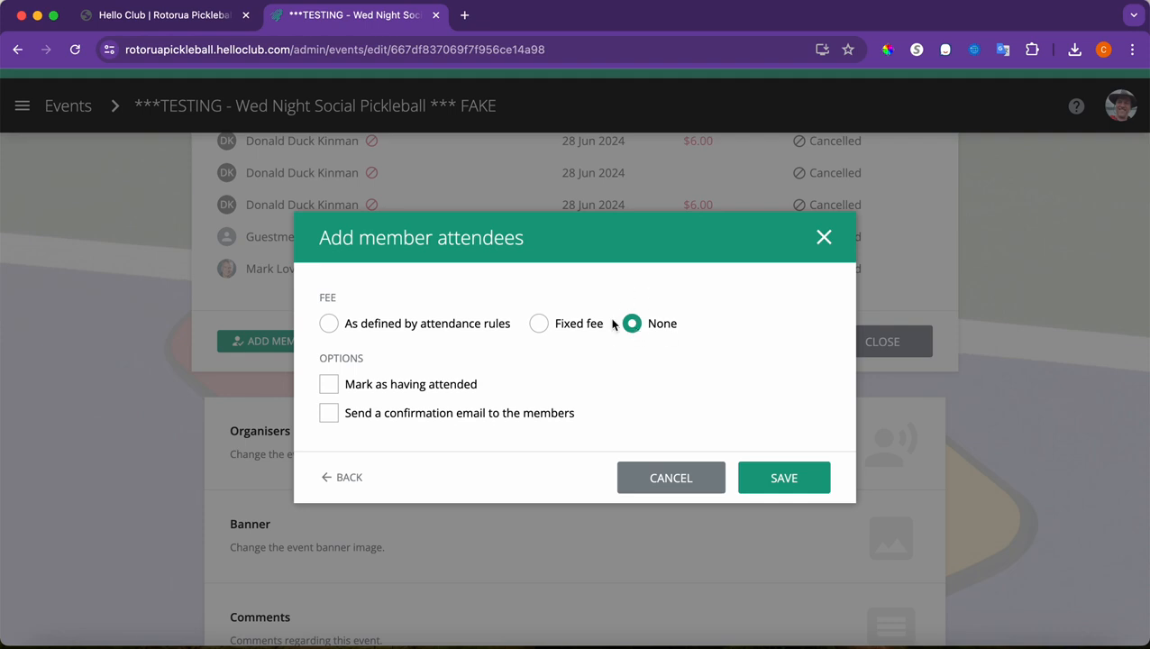
{"action": "left_click", "coordinate": [543, 326]}
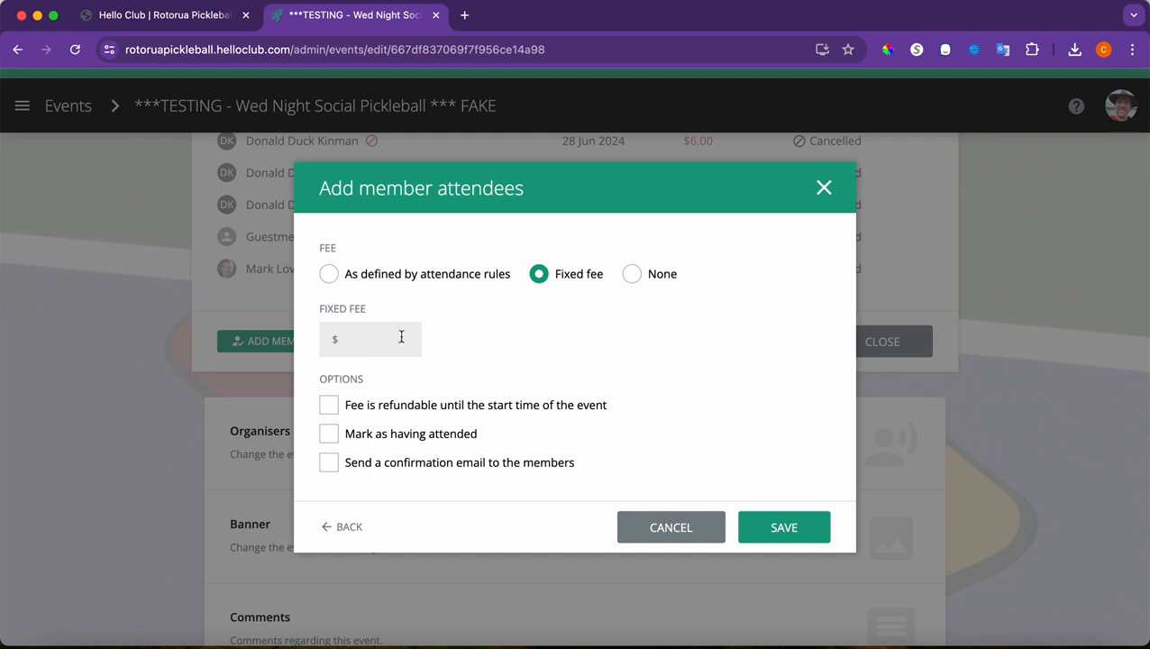
{"action": "left_click", "coordinate": [399, 336]}
{"action": "left_click", "coordinate": [634, 276]}
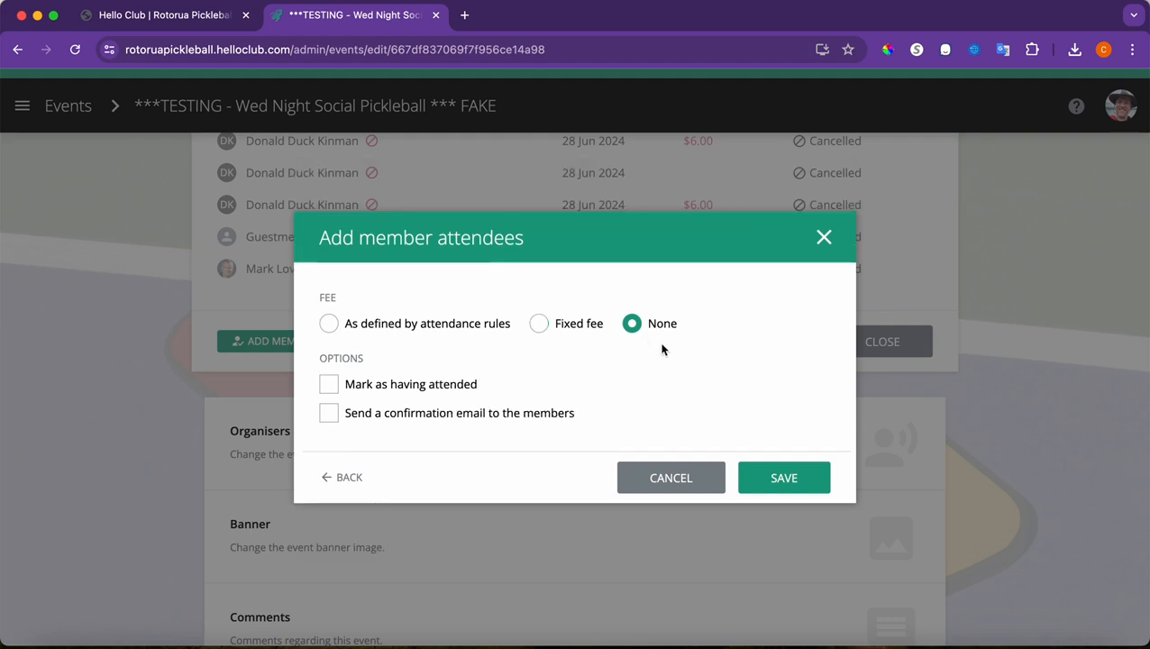
{"action": "left_click", "coordinate": [780, 478]}
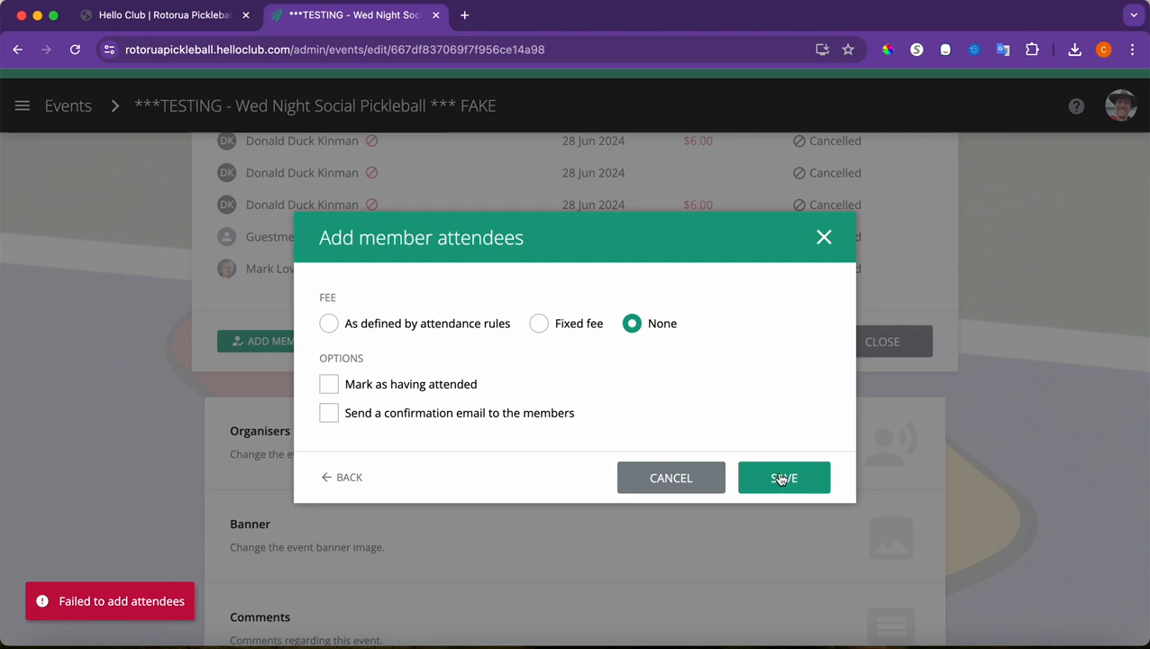
{"action": "left_click", "coordinate": [805, 478]}
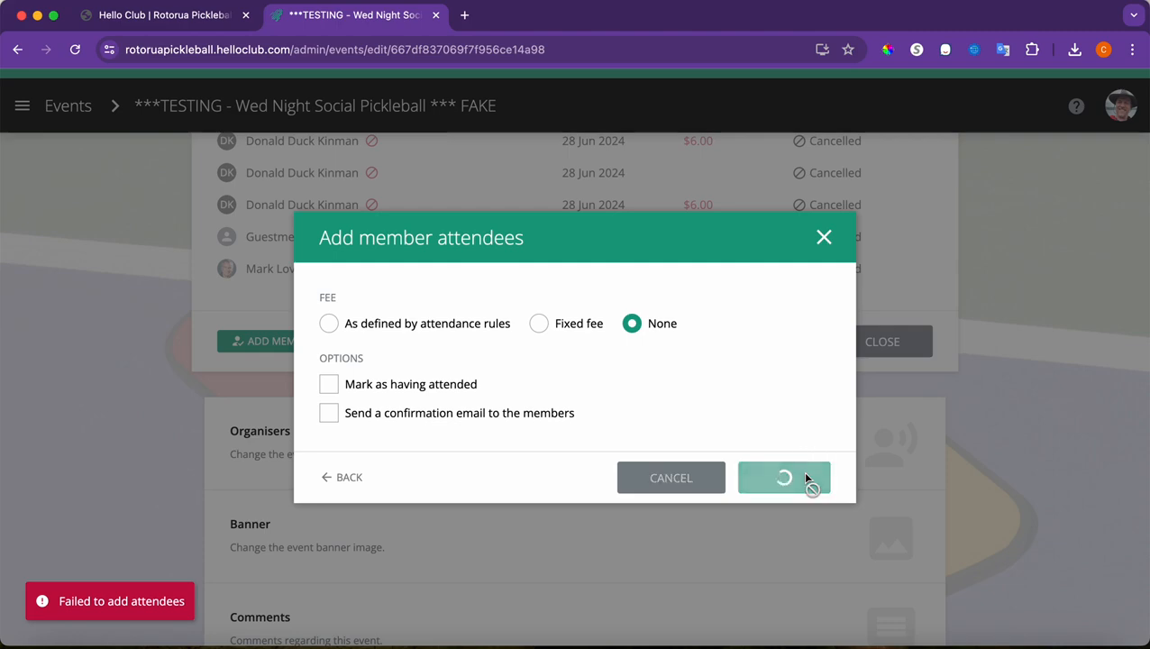
Close the failed add-attendees form without saving
{"action": "left_click", "coordinate": [678, 480]}
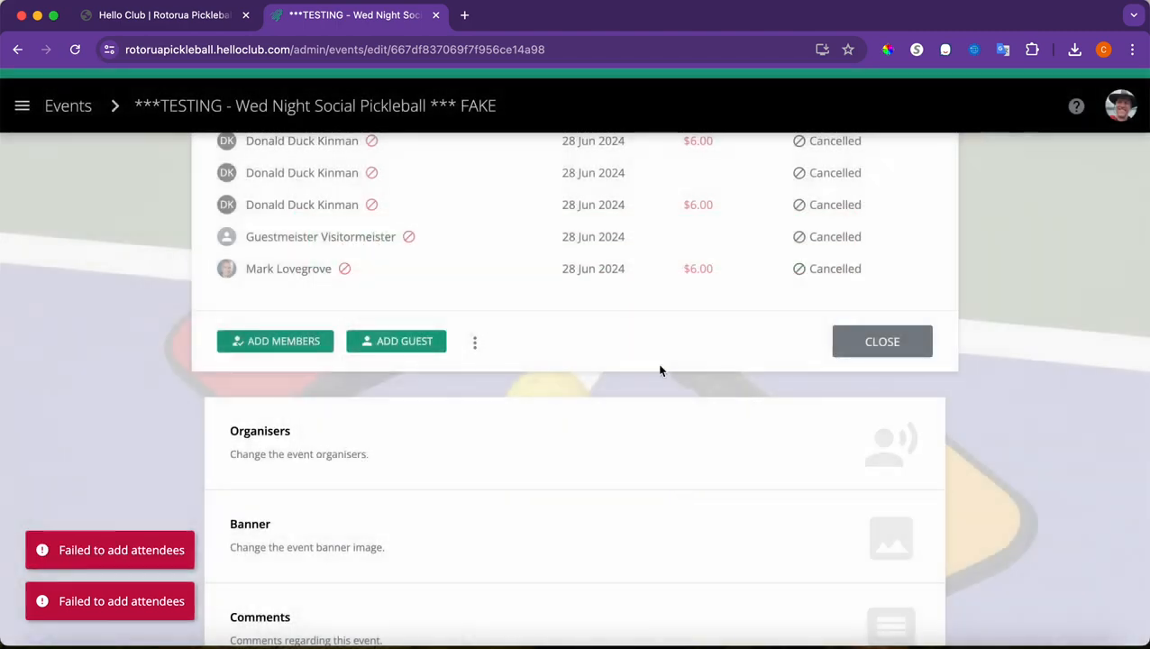
{"action": "scroll", "coordinate": [660, 370], "scroll_direction": "up", "scroll_amount": 3}
{"action": "scroll", "coordinate": [660, 370], "scroll_direction": "up", "scroll_amount": 3}
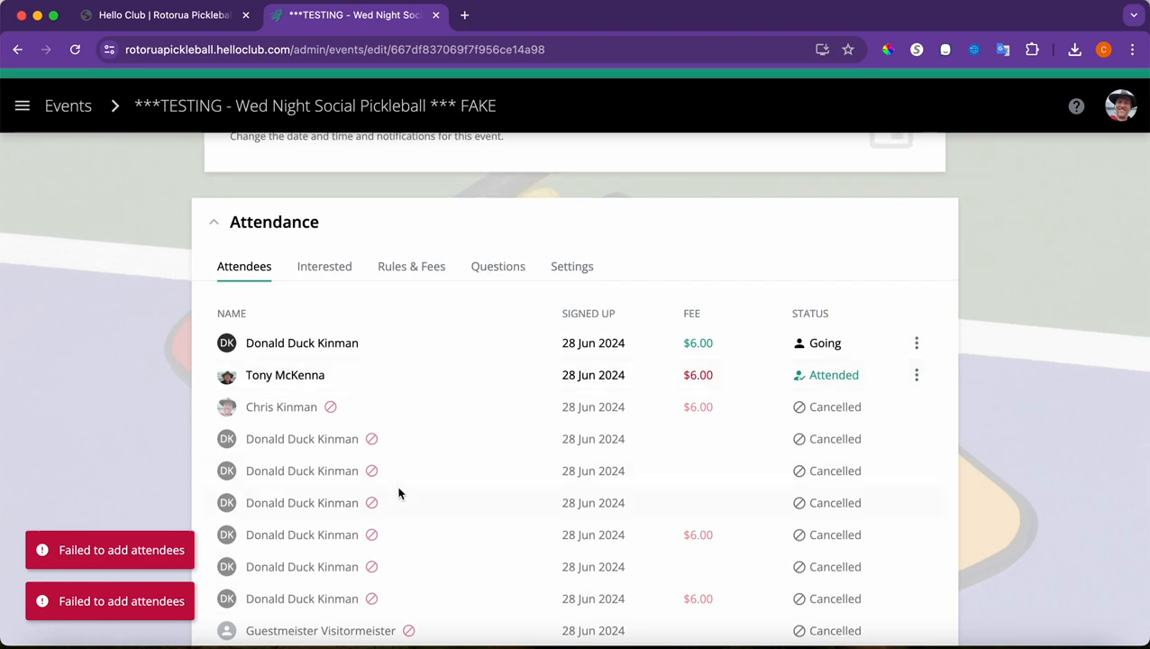
{"action": "scroll", "coordinate": [398, 488], "scroll_direction": "down", "scroll_amount": 3}
{"action": "scroll", "coordinate": [401, 495], "scroll_direction": "down", "scroll_amount": 2}
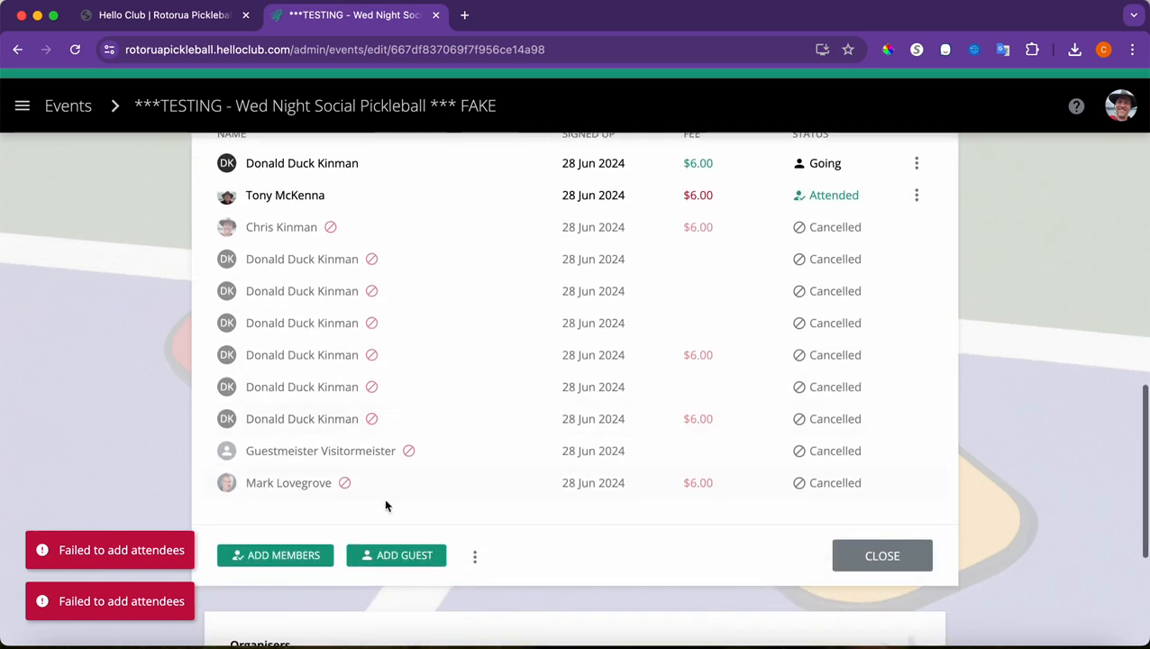
Add one member as an attendee with fee None and no confirmation email
{"action": "left_click", "coordinate": [289, 555]}
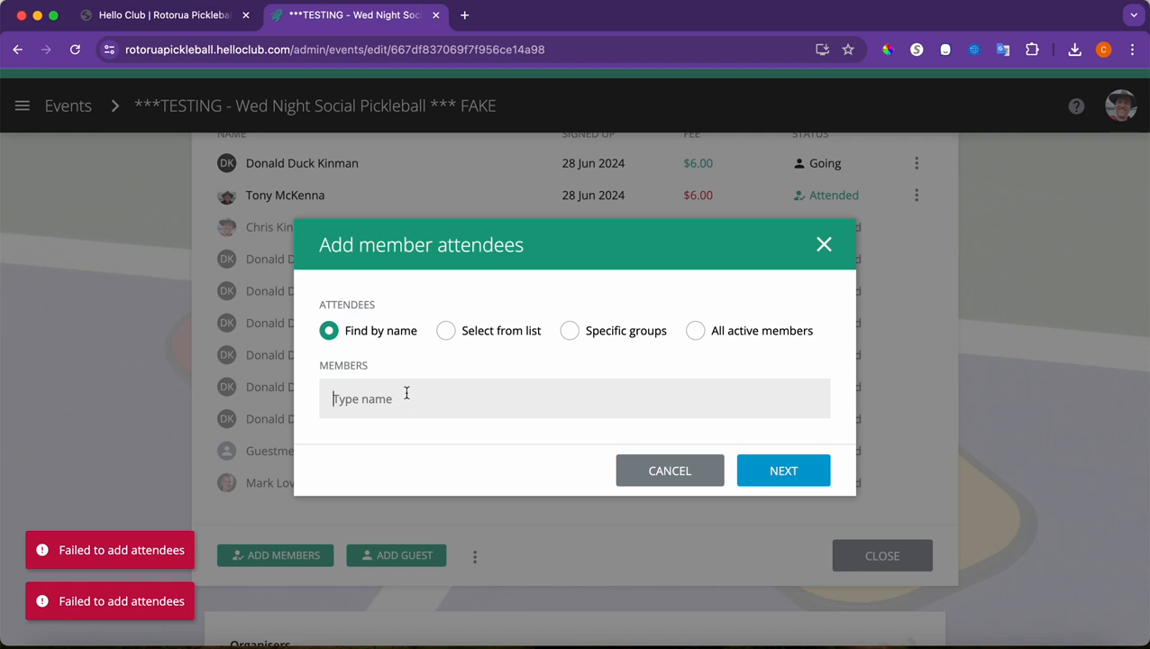
{"action": "type", "text": "Chris"}
{"action": "left_click", "coordinate": [427, 436]}
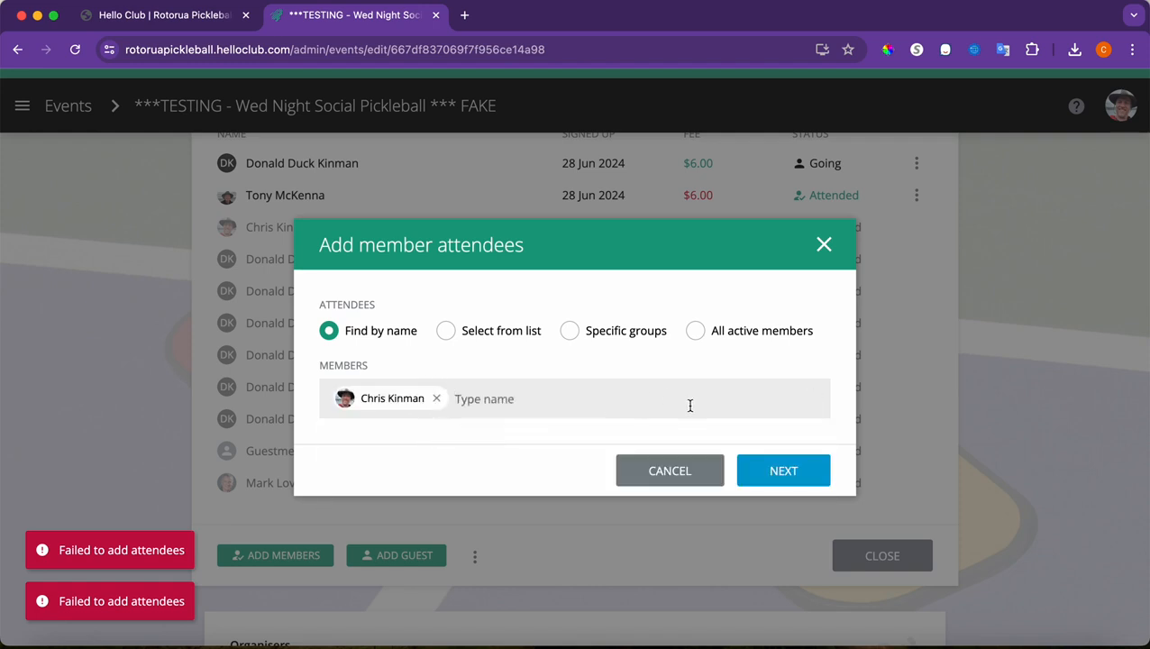
{"action": "left_click", "coordinate": [767, 465]}
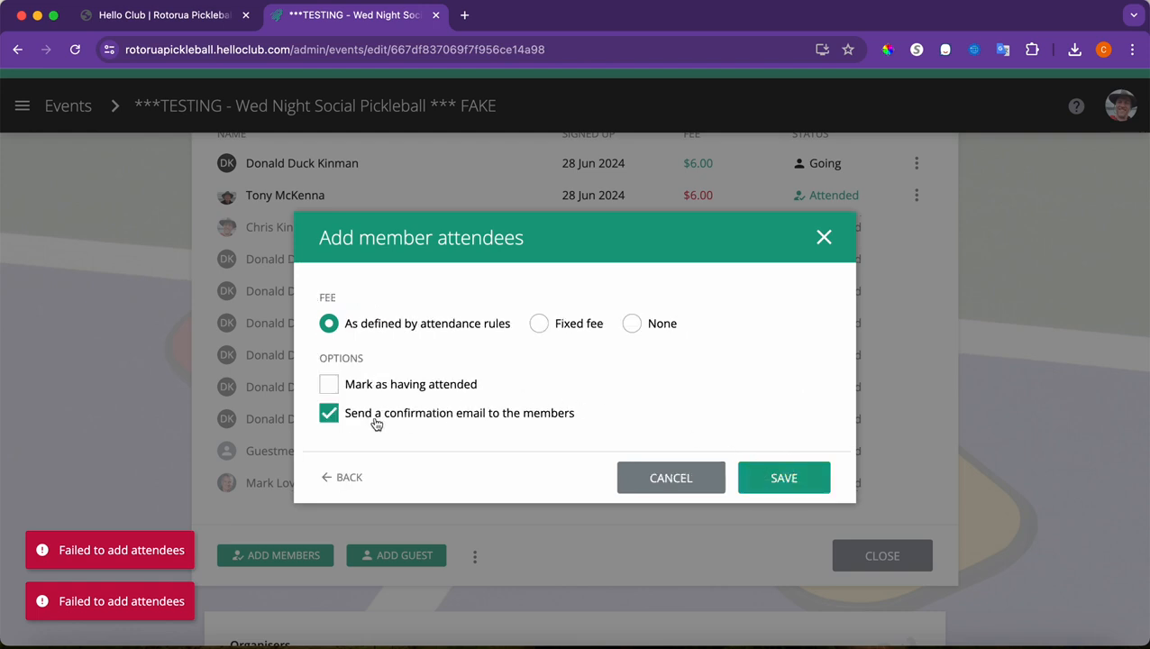
{"action": "left_click", "coordinate": [329, 413]}
{"action": "left_click", "coordinate": [634, 325]}
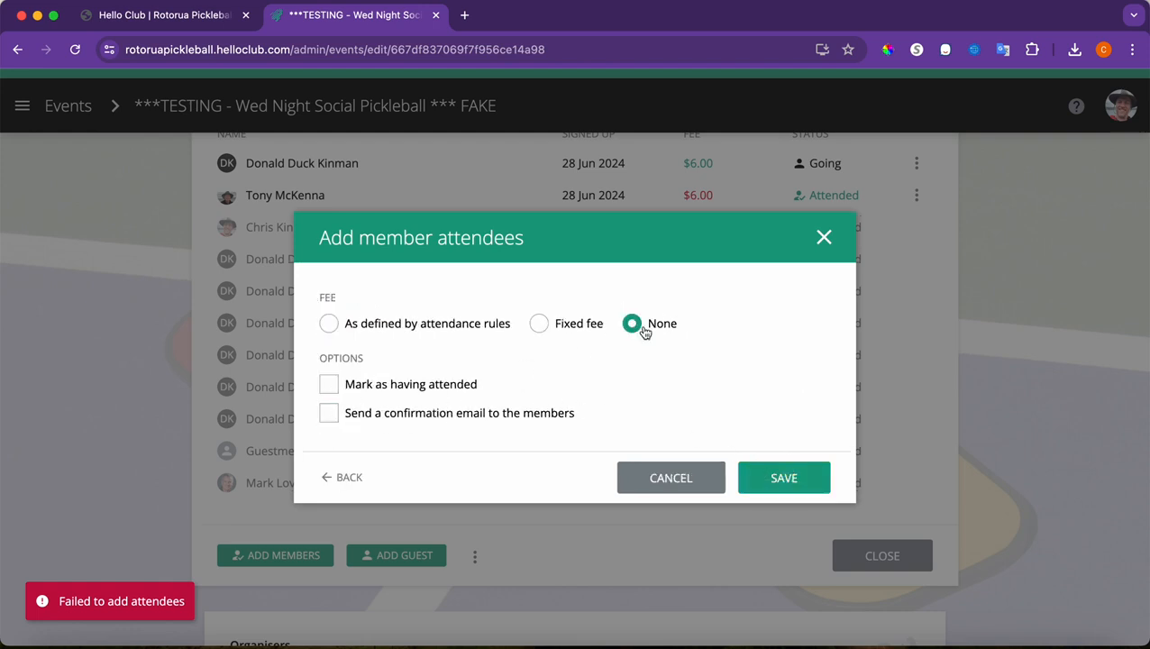
{"action": "left_click", "coordinate": [770, 487]}
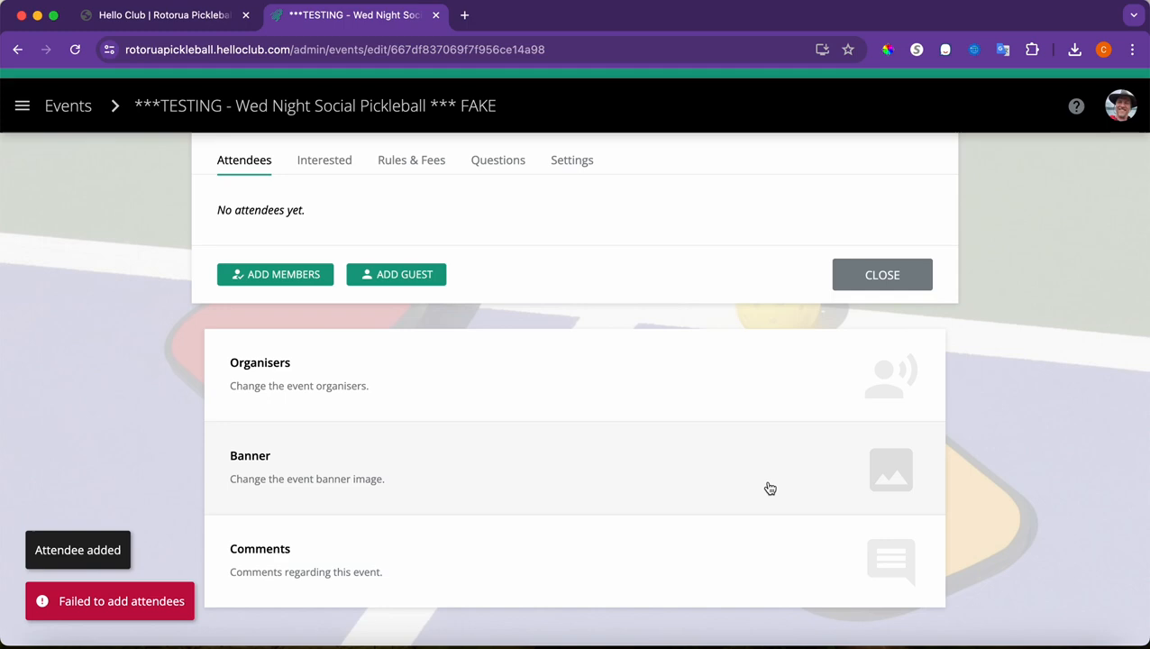
{"action": "scroll", "coordinate": [542, 424], "scroll_direction": "up", "scroll_amount": 2}
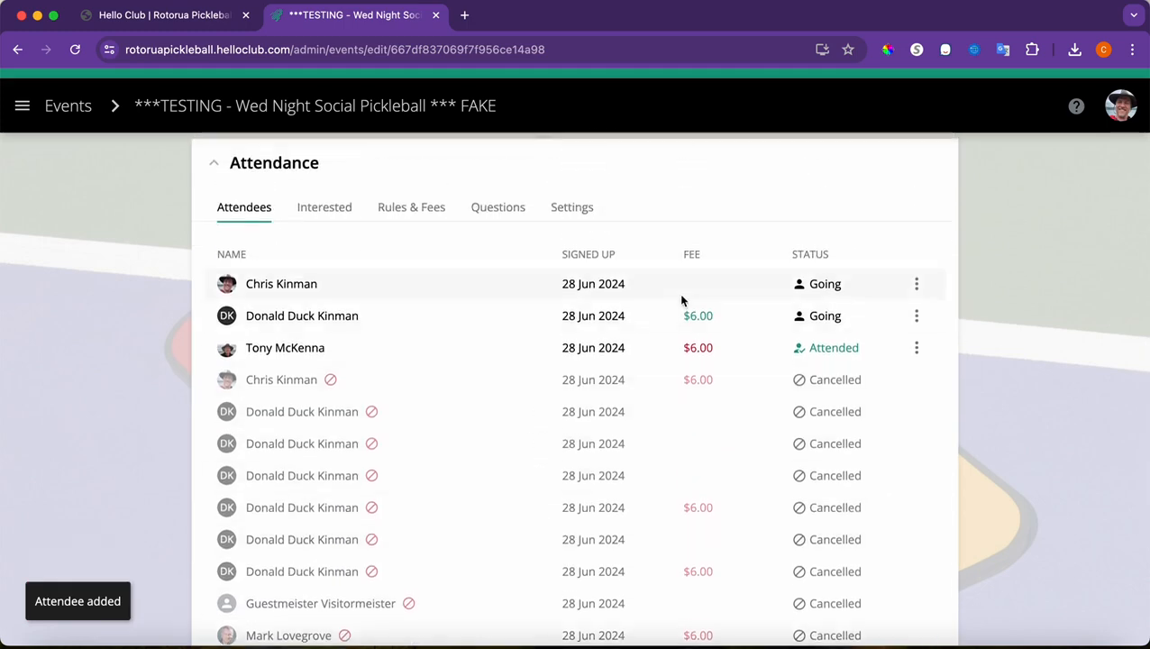
{"action": "scroll", "coordinate": [524, 429], "scroll_direction": "down", "scroll_amount": 3}
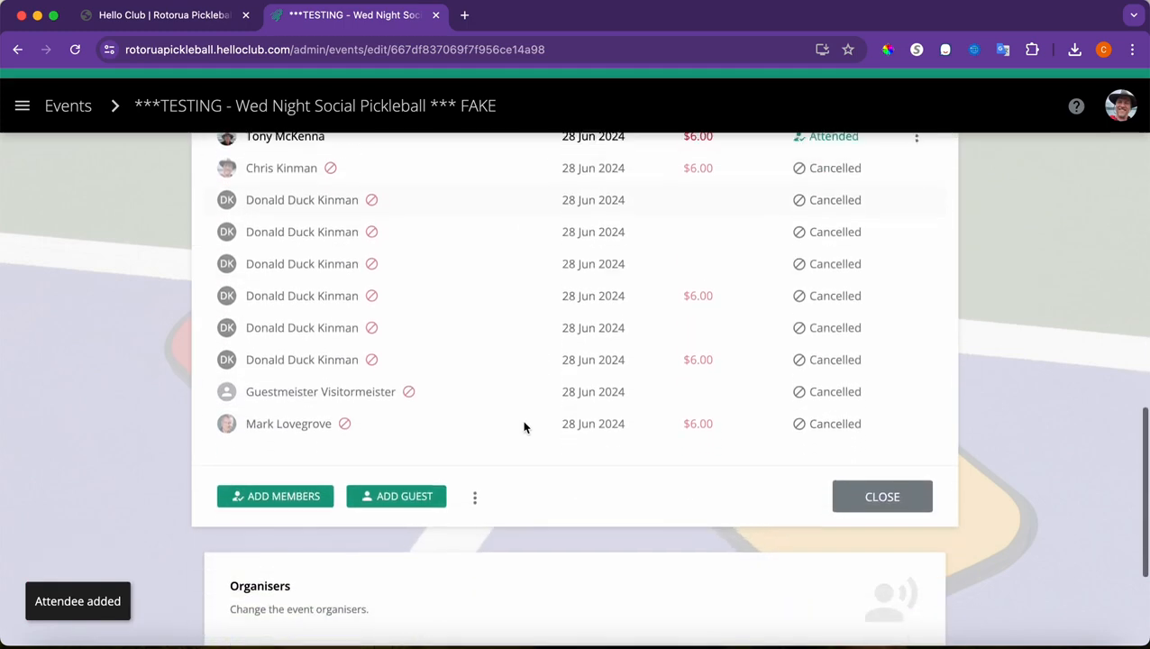
Add a second member as an attendee, also with no fee and no confirmation email
{"action": "left_click", "coordinate": [279, 486]}
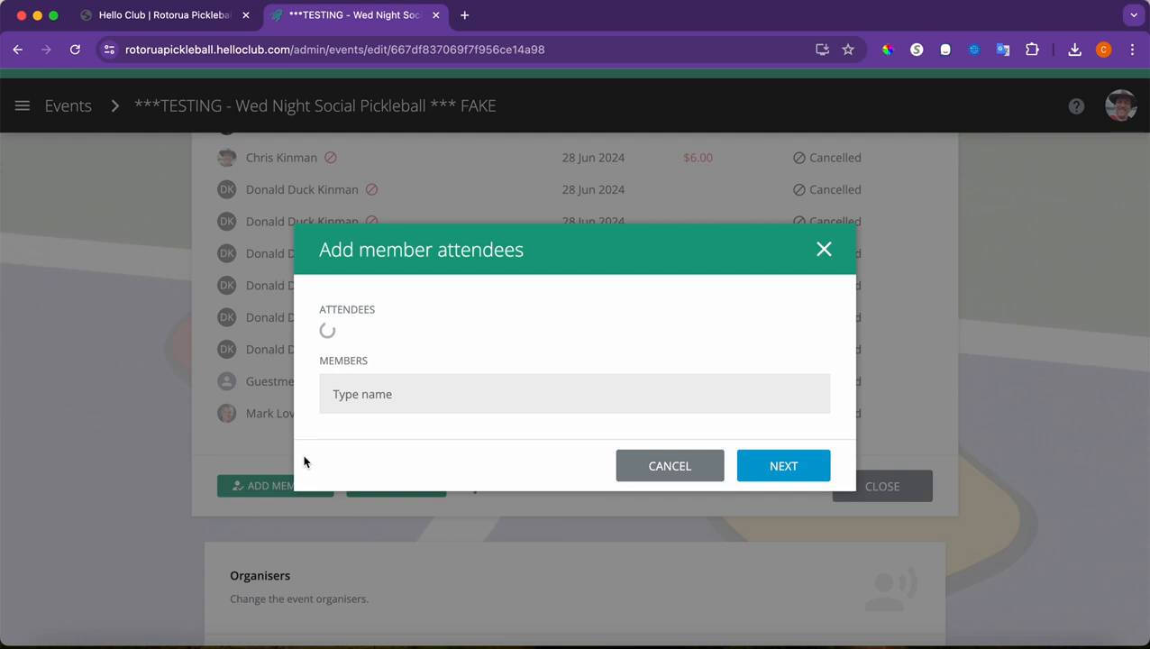
{"action": "left_click", "coordinate": [370, 406]}
{"action": "type", "text": "mark"}
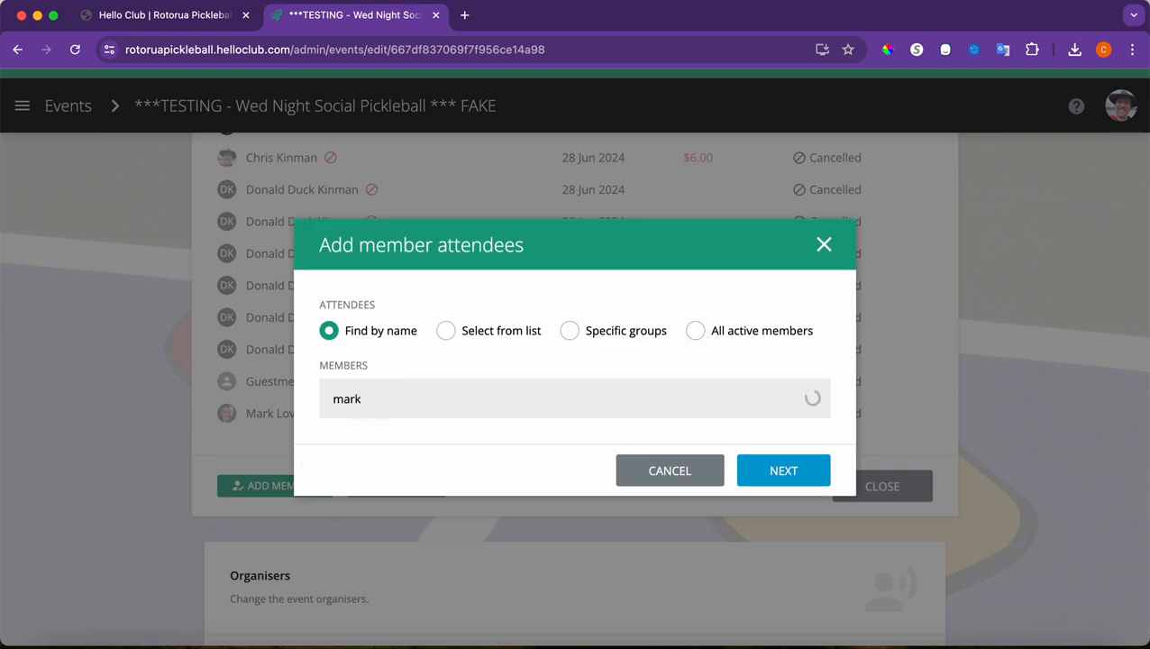
{"action": "left_click", "coordinate": [394, 435]}
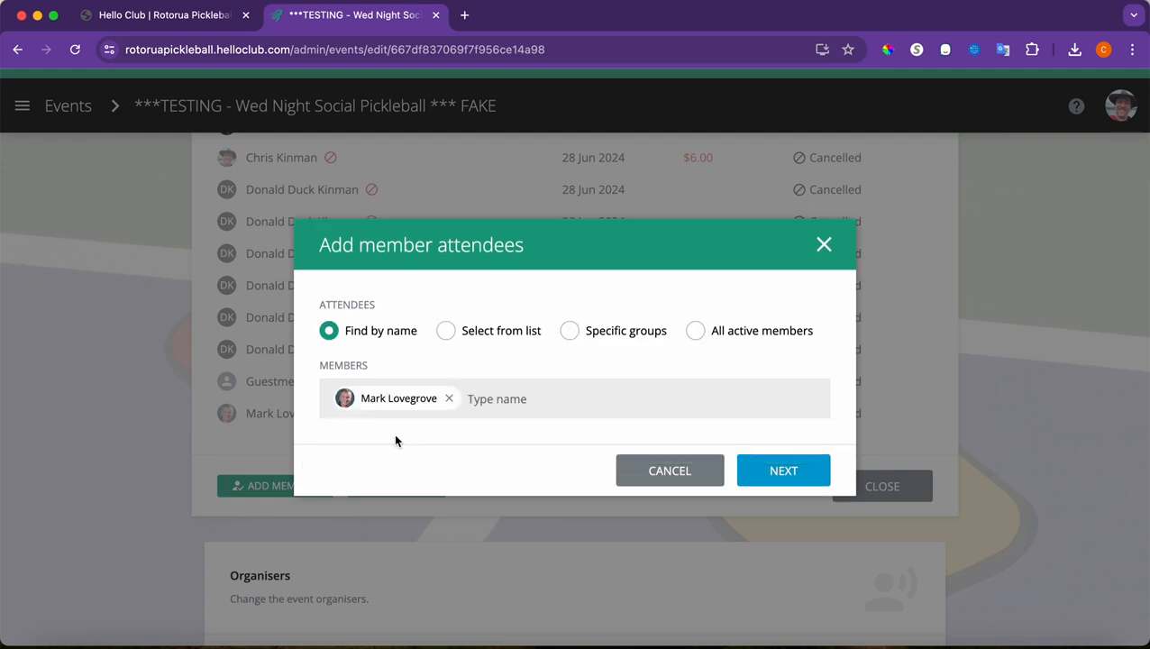
{"action": "left_click", "coordinate": [766, 472]}
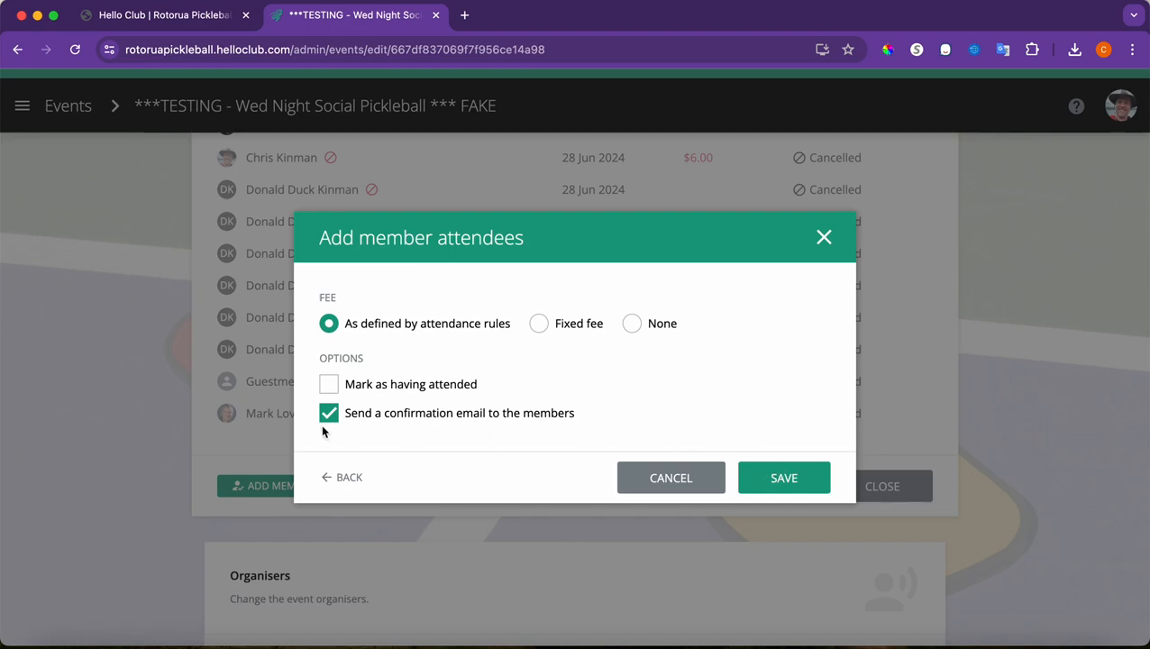
{"action": "left_click", "coordinate": [327, 415]}
{"action": "left_click", "coordinate": [635, 326]}
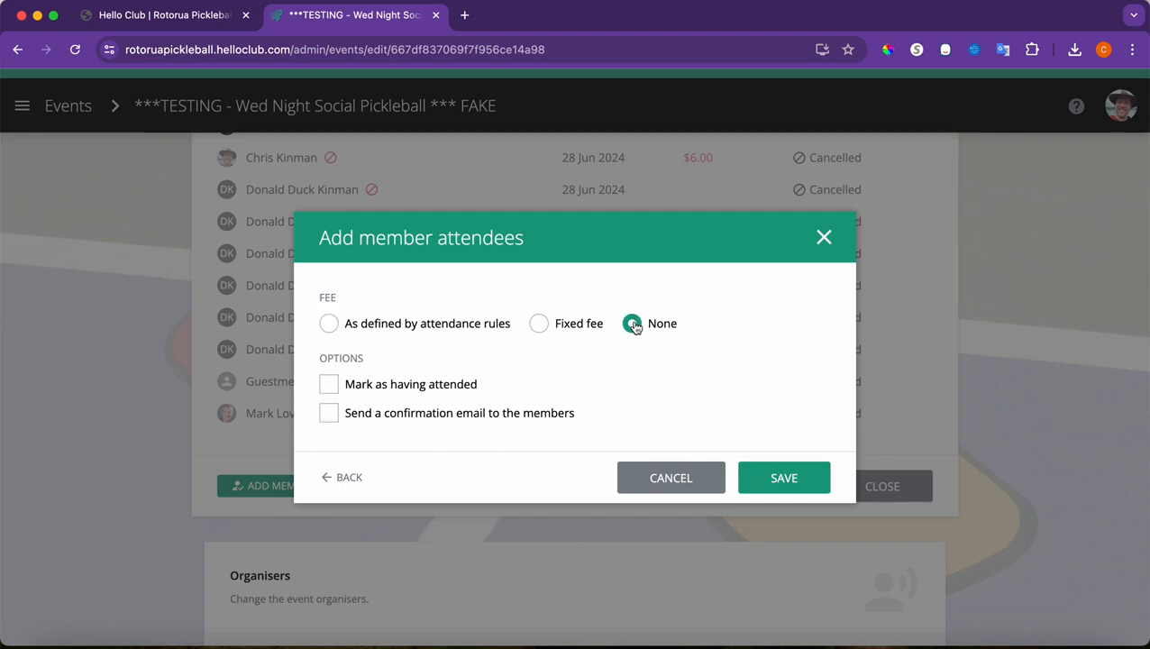
{"action": "left_click", "coordinate": [760, 482]}
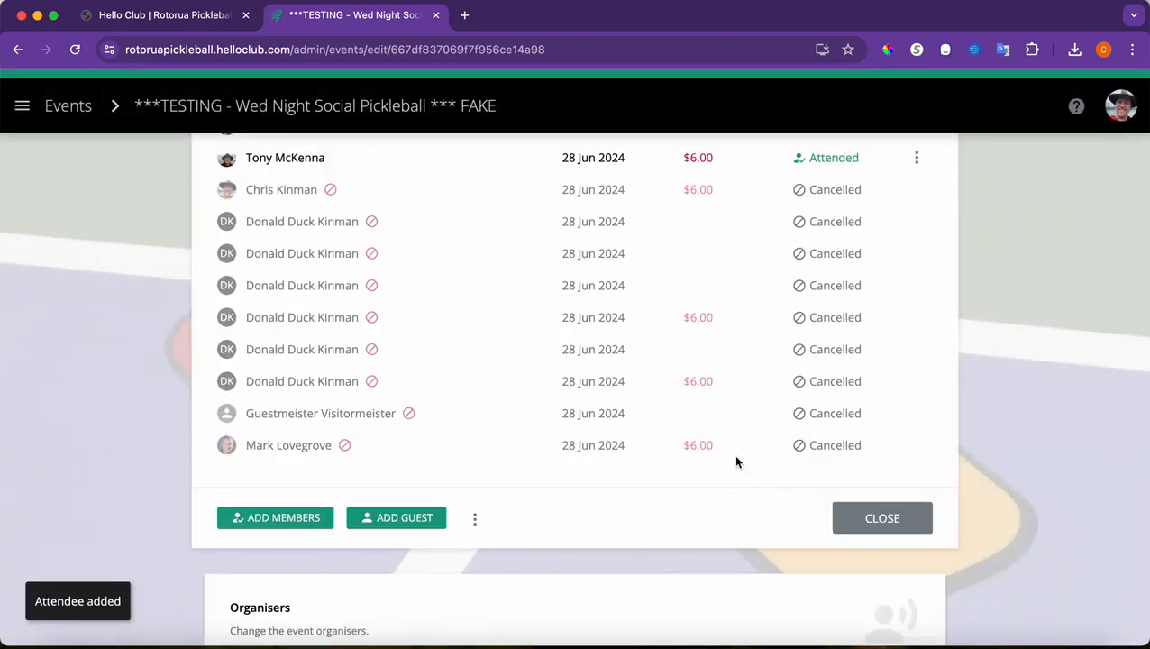
{"action": "scroll", "coordinate": [634, 388], "scroll_direction": "up", "scroll_amount": 3}
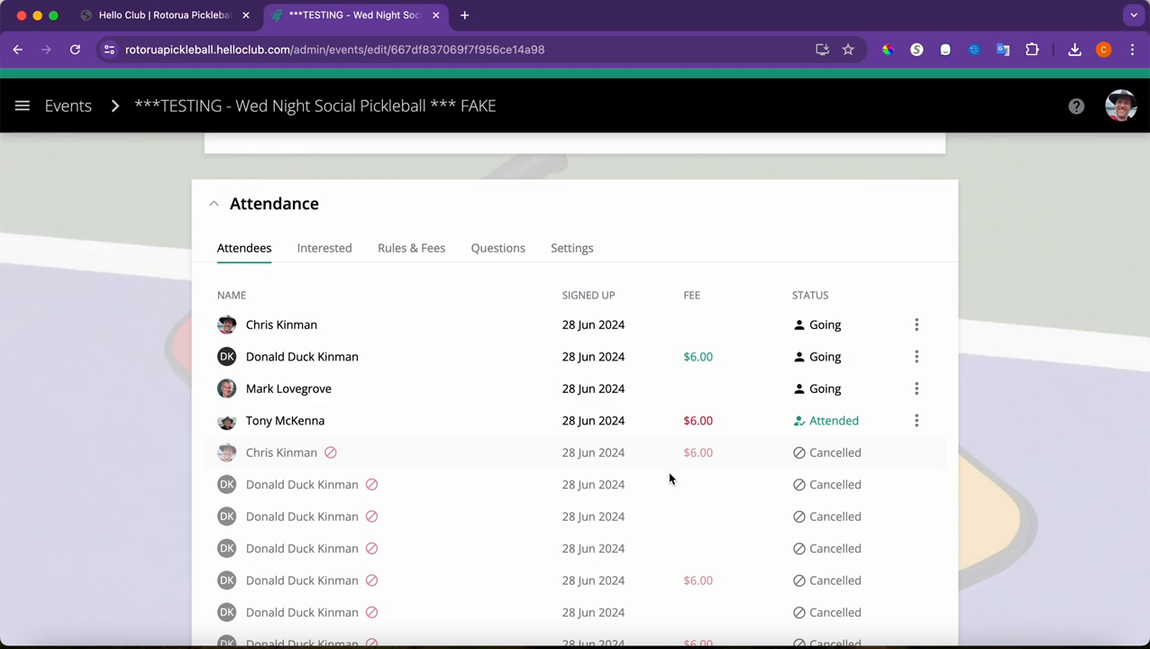
{"action": "scroll", "coordinate": [669, 479], "scroll_direction": "down", "scroll_amount": 3}
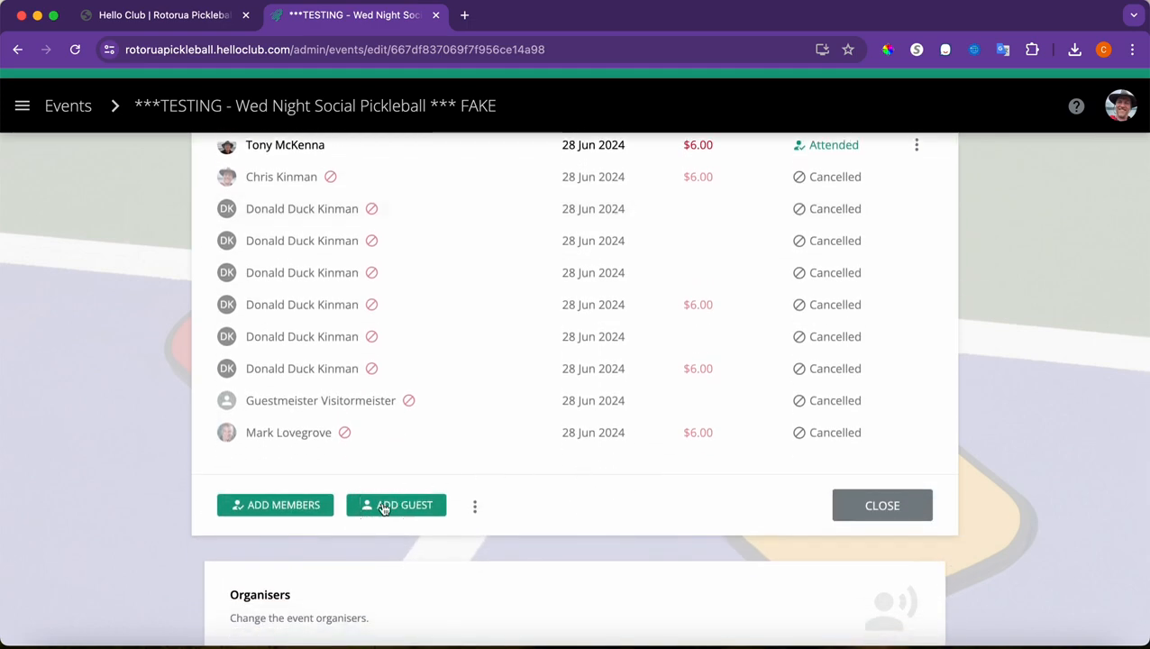
Add a guest with autofilled first name, last name and e-mail, fee None, and save
{"action": "left_click", "coordinate": [393, 503]}
{"action": "left_click", "coordinate": [387, 257]}
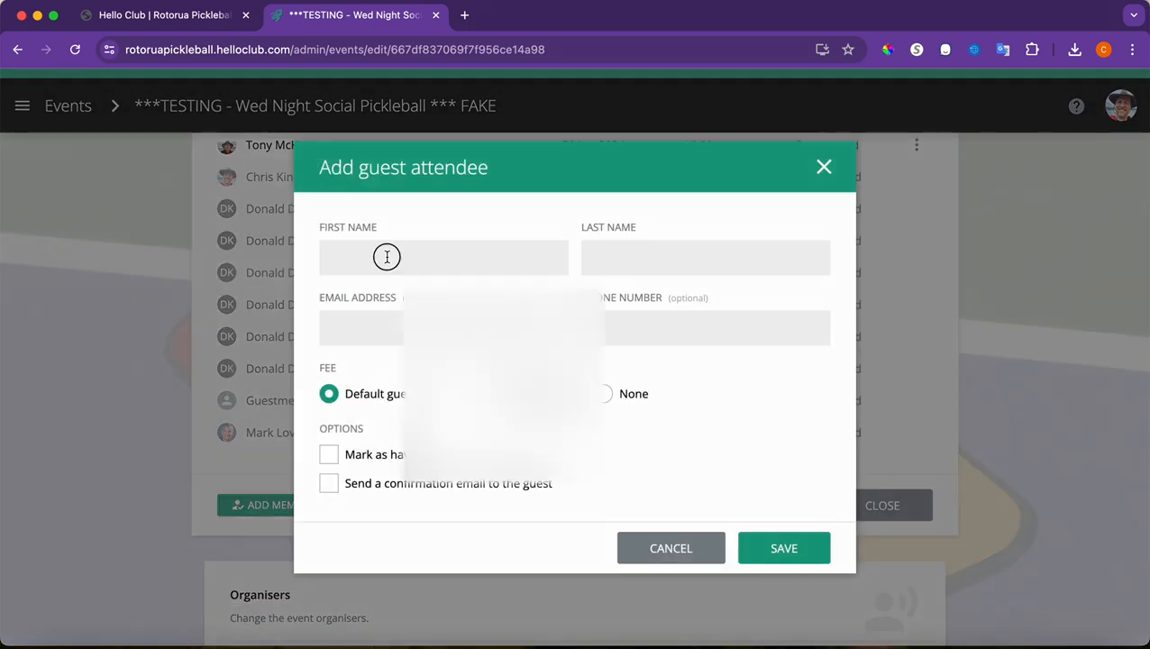
{"action": "type", "text": "Guestmeister"}
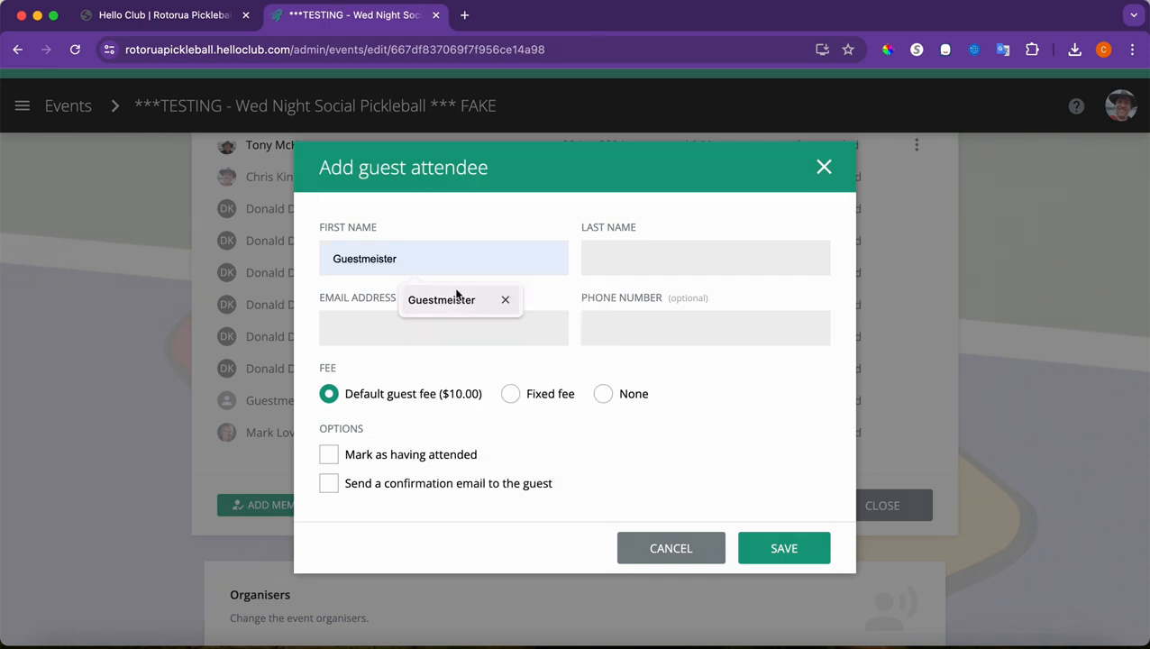
{"action": "left_click", "coordinate": [461, 298]}
{"action": "left_click", "coordinate": [619, 257]}
{"action": "type", "text": "V"}
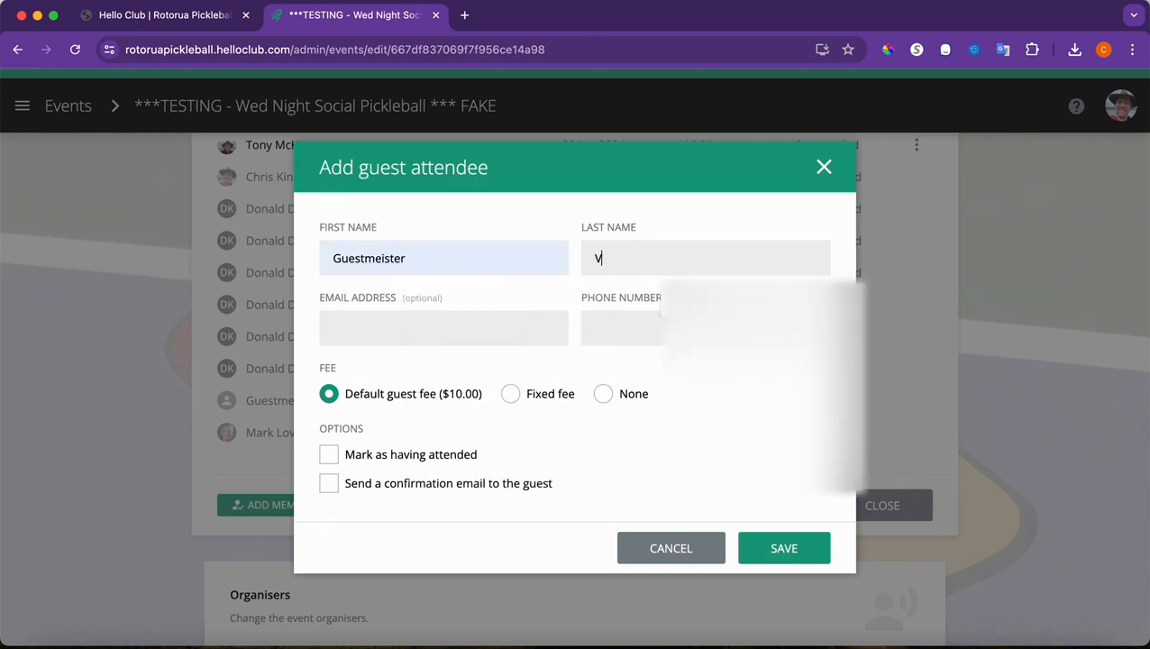
{"action": "left_click", "coordinate": [692, 293]}
{"action": "left_click", "coordinate": [506, 316]}
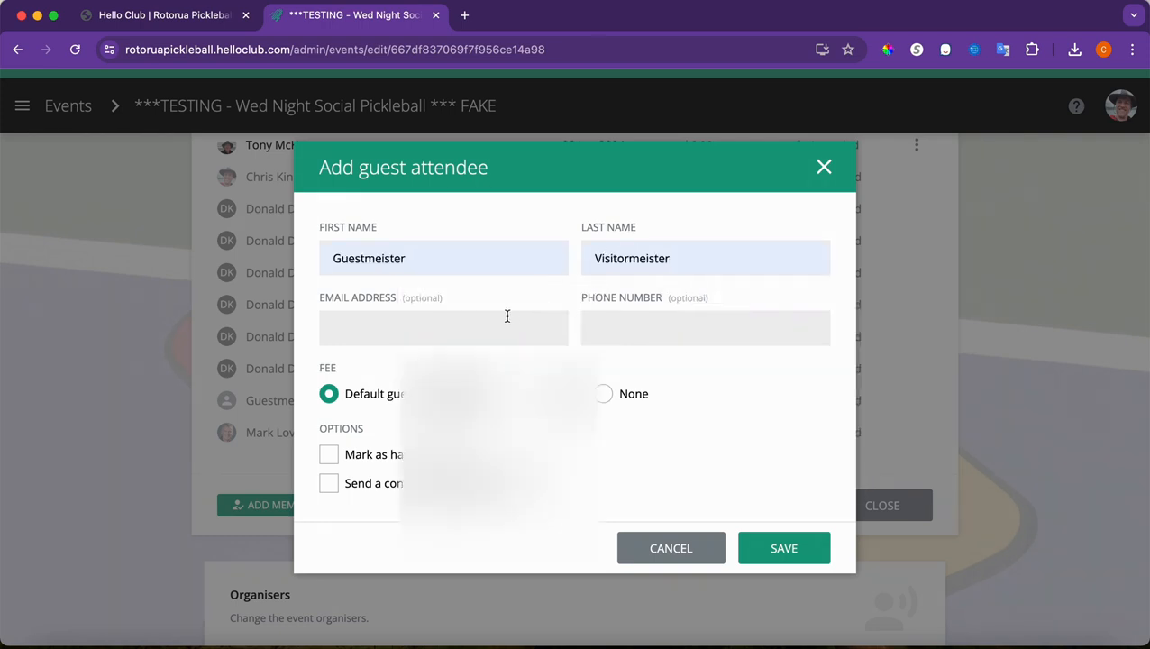
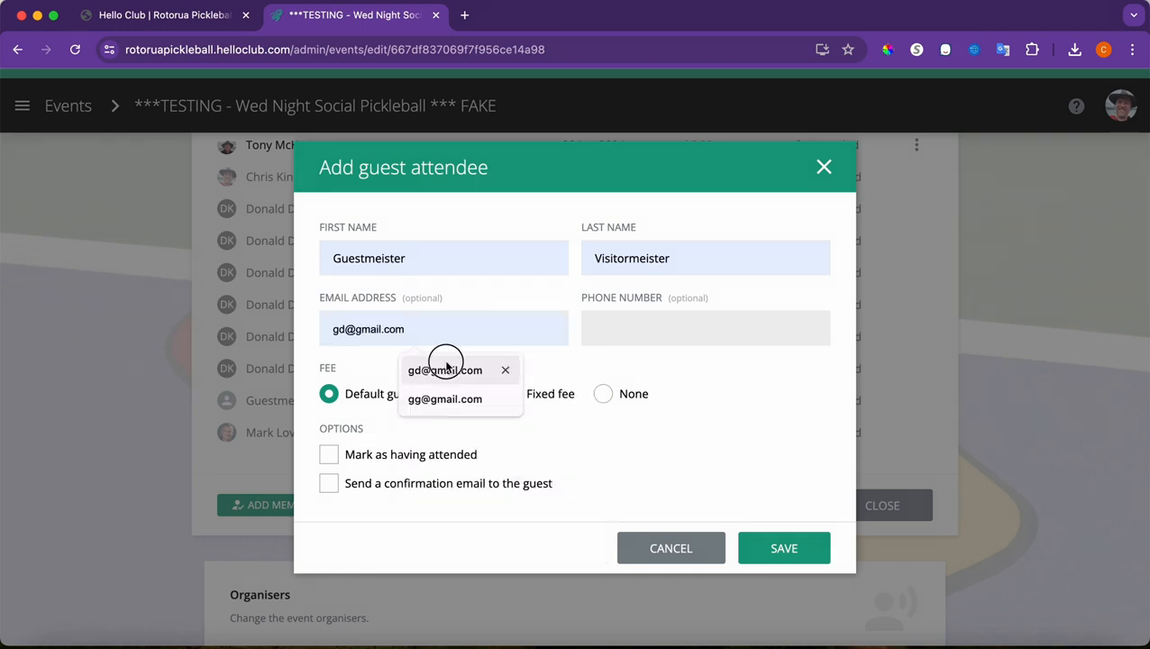
{"action": "left_click", "coordinate": [446, 365]}
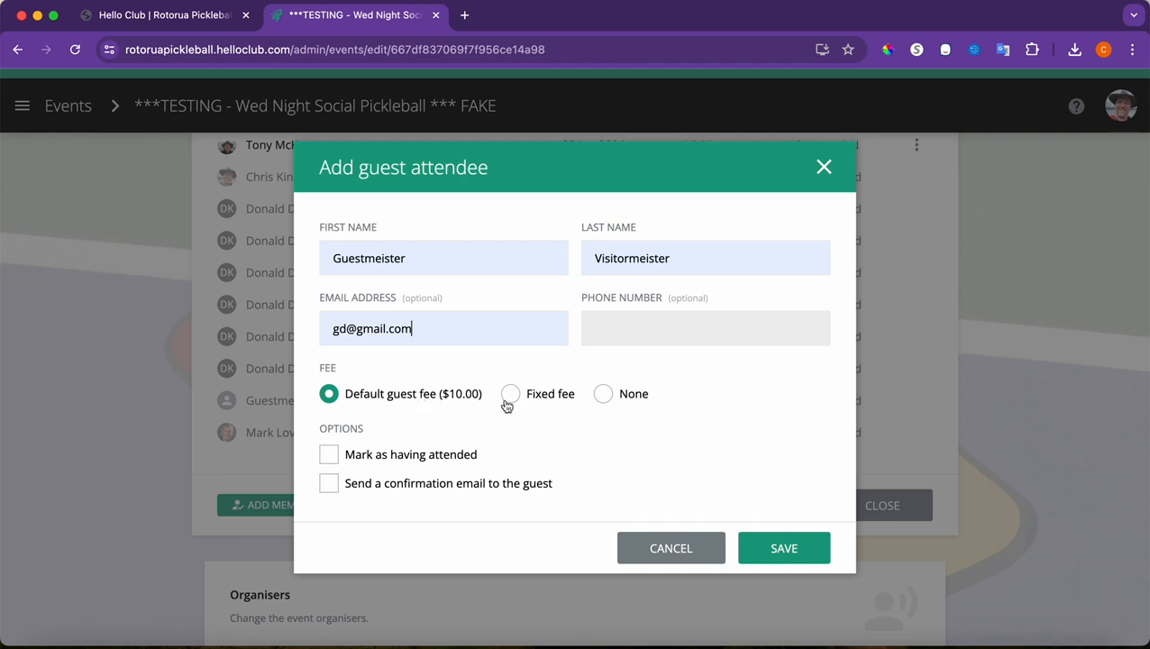
{"action": "left_click", "coordinate": [604, 402]}
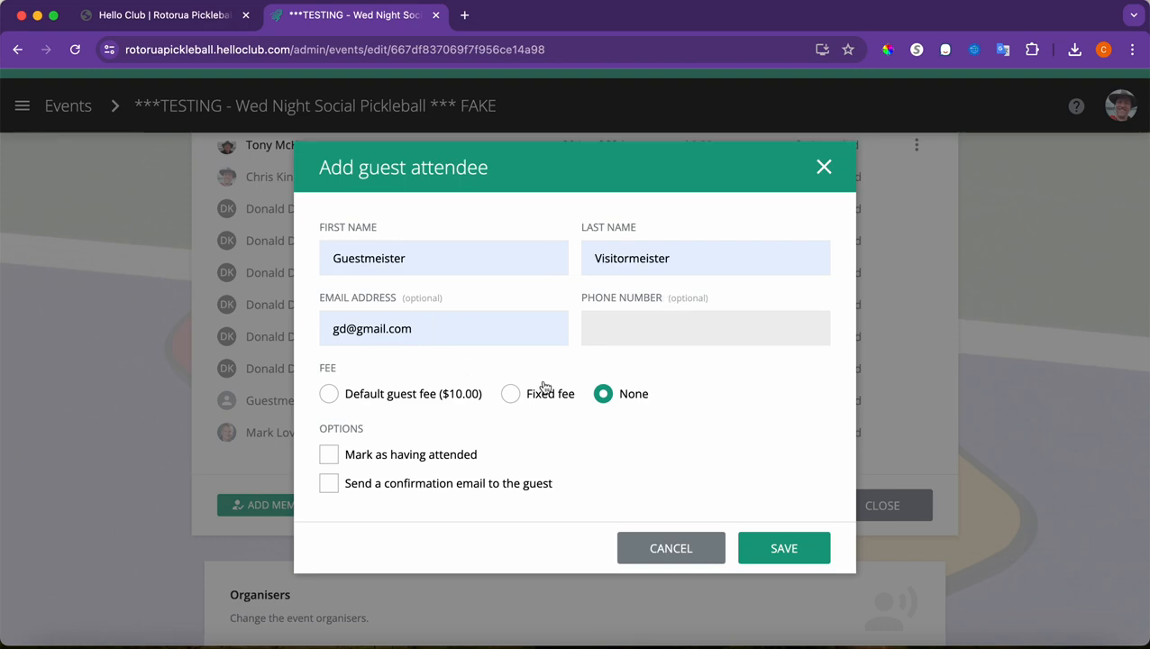
{"action": "left_click", "coordinate": [782, 546]}
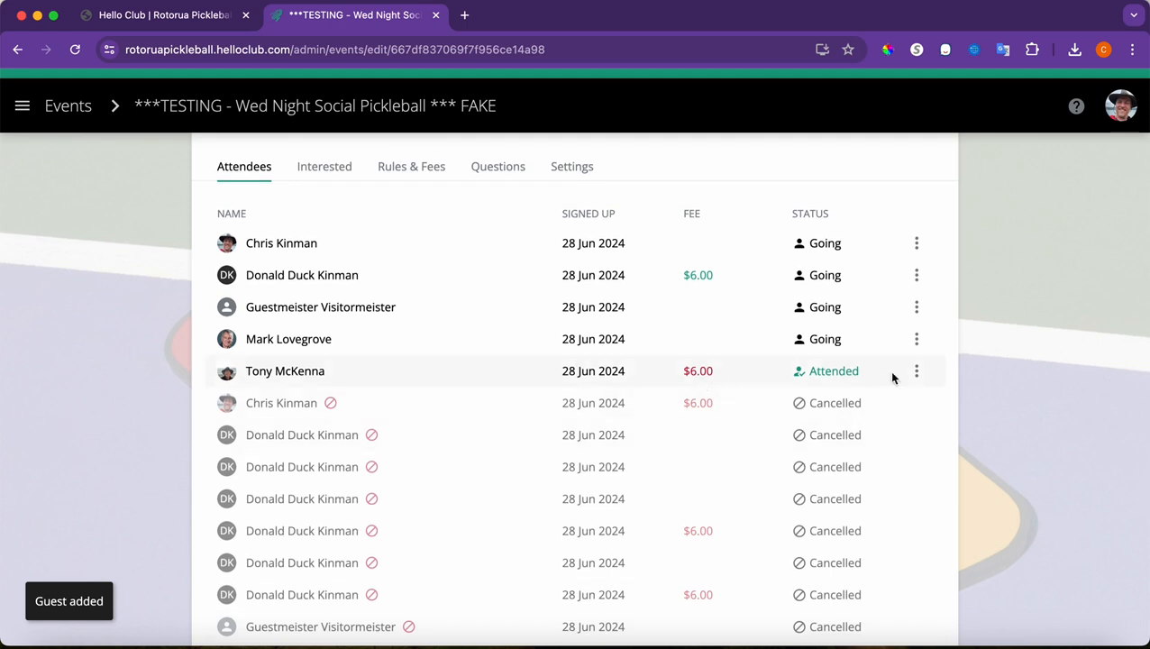
Mark the attended player's $6.00 fee as paid by EFTPOS
{"action": "left_click", "coordinate": [917, 373]}
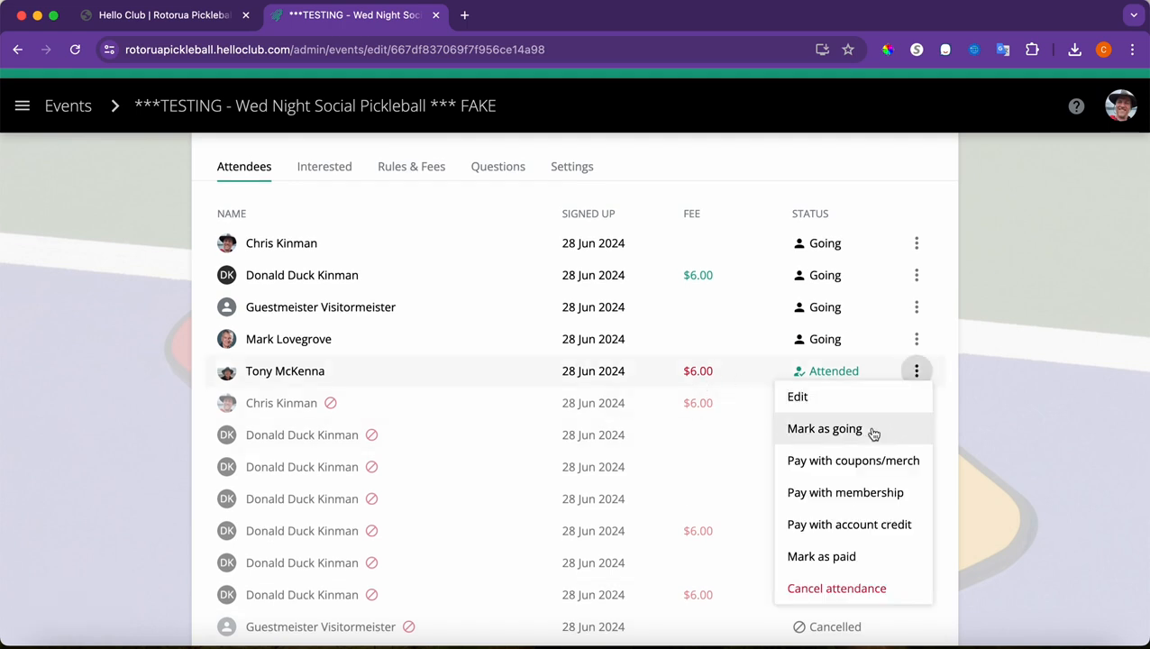
{"action": "left_click", "coordinate": [840, 559]}
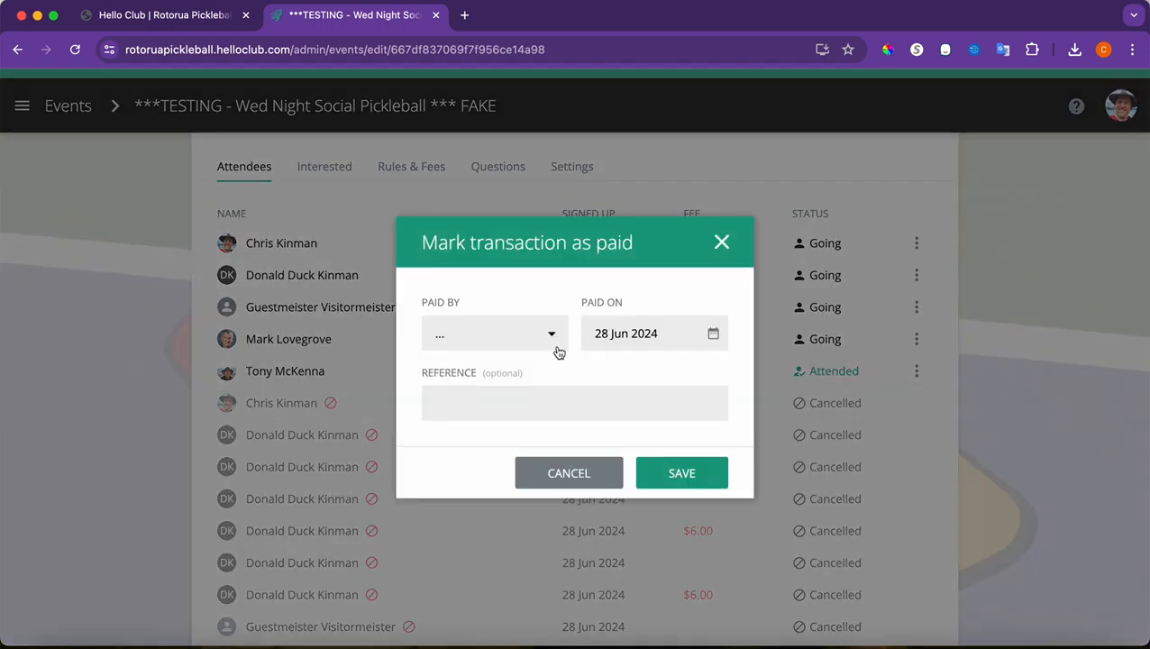
{"action": "left_click", "coordinate": [543, 340]}
{"action": "left_click", "coordinate": [506, 527]}
{"action": "left_click", "coordinate": [683, 477]}
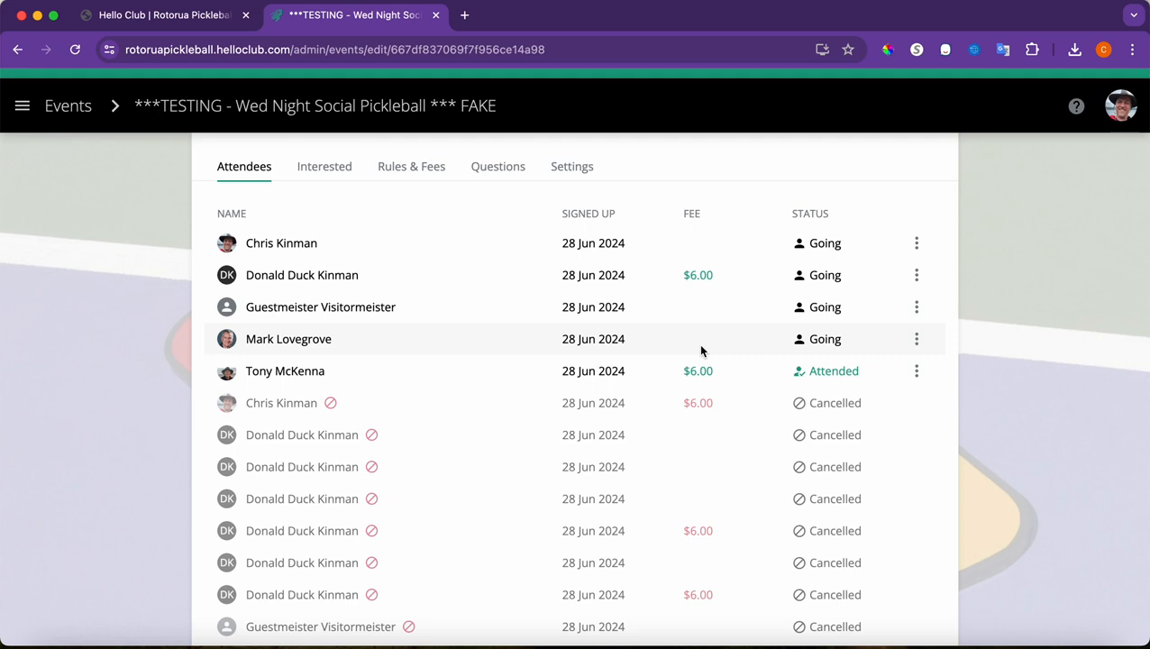
{"action": "left_click", "coordinate": [916, 246]}
{"action": "left_click", "coordinate": [898, 297]}
{"action": "left_click", "coordinate": [917, 283]}
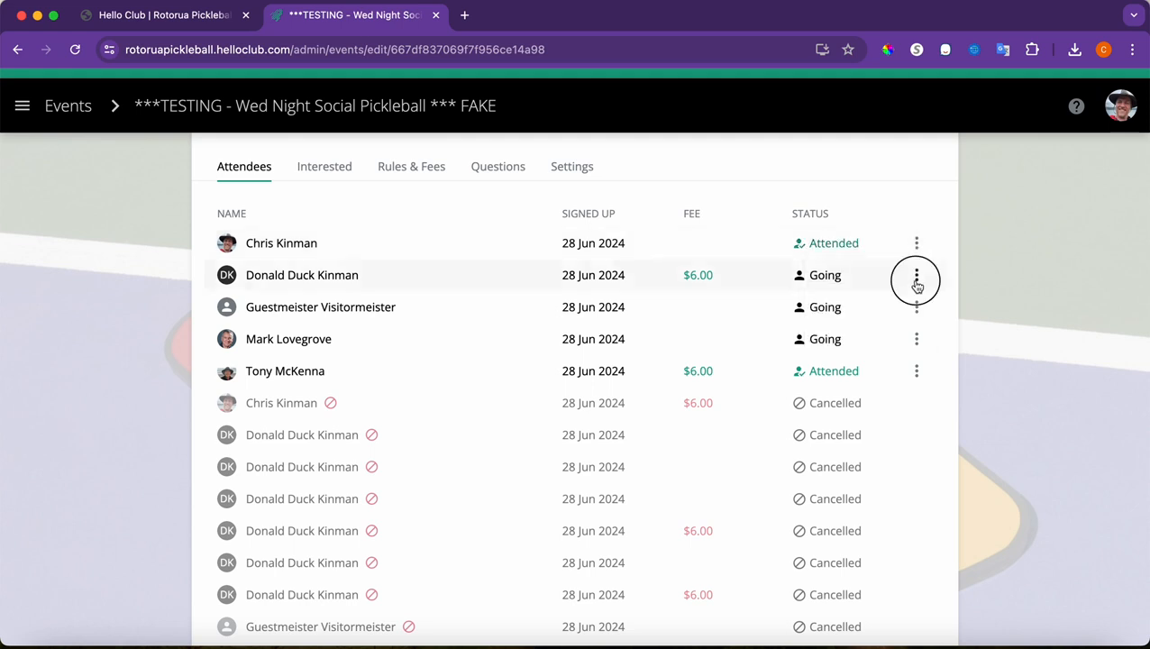
{"action": "left_click", "coordinate": [822, 328]}
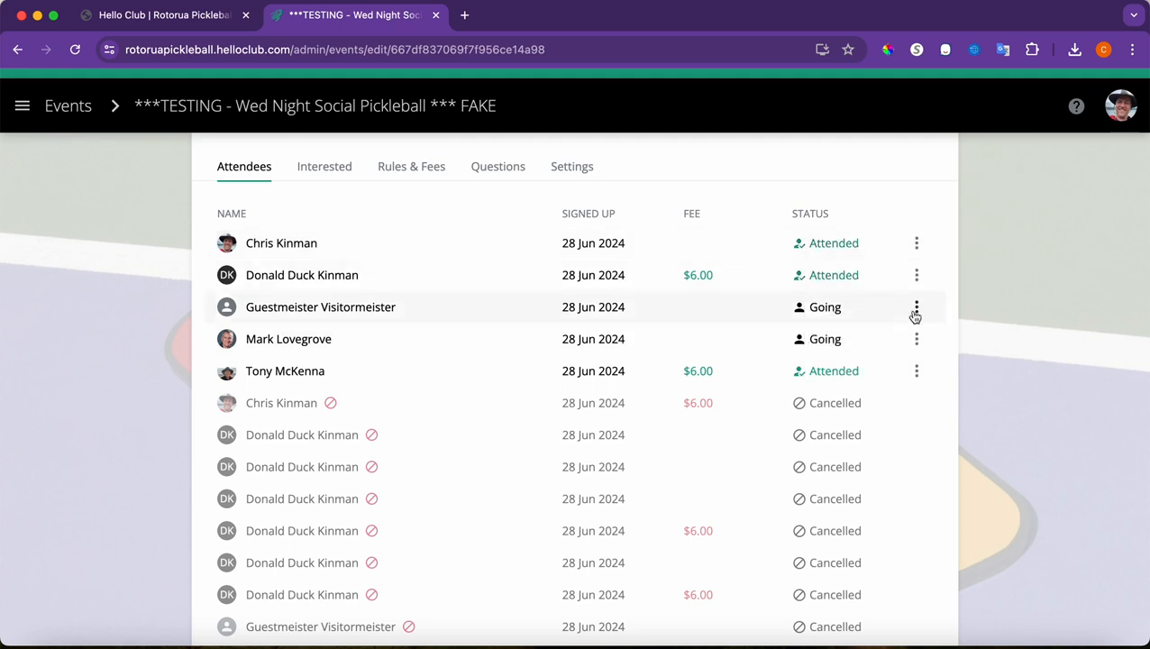
{"action": "left_click", "coordinate": [917, 307]}
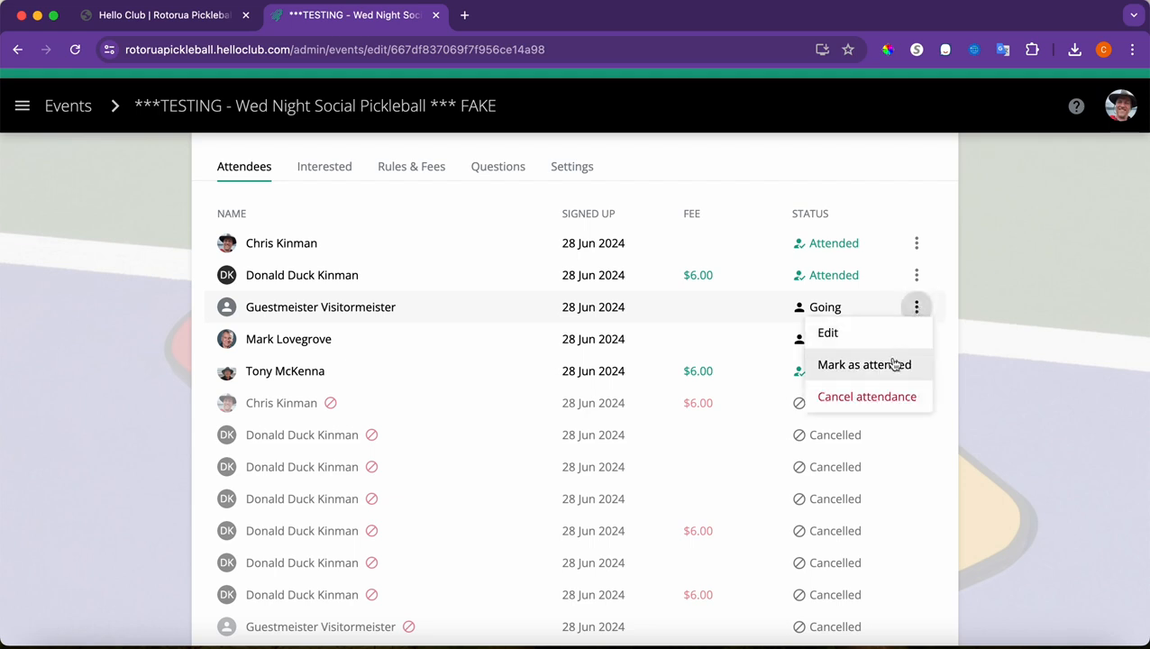
{"action": "left_click", "coordinate": [895, 365]}
{"action": "left_click", "coordinate": [917, 339]}
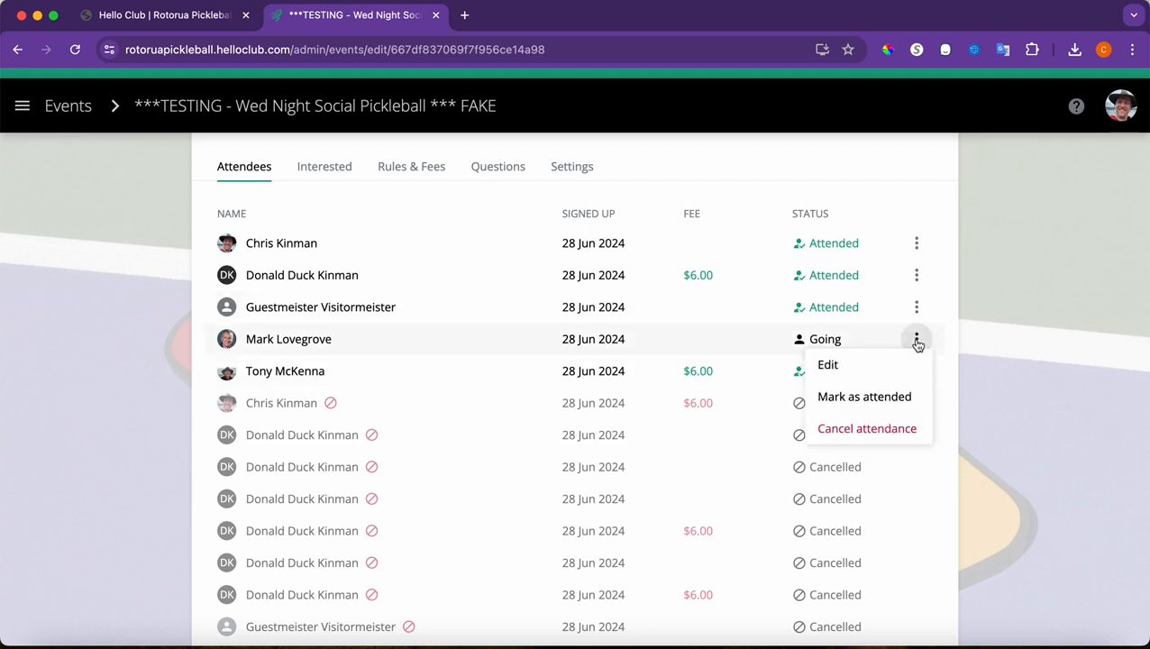
{"action": "left_click", "coordinate": [894, 398]}
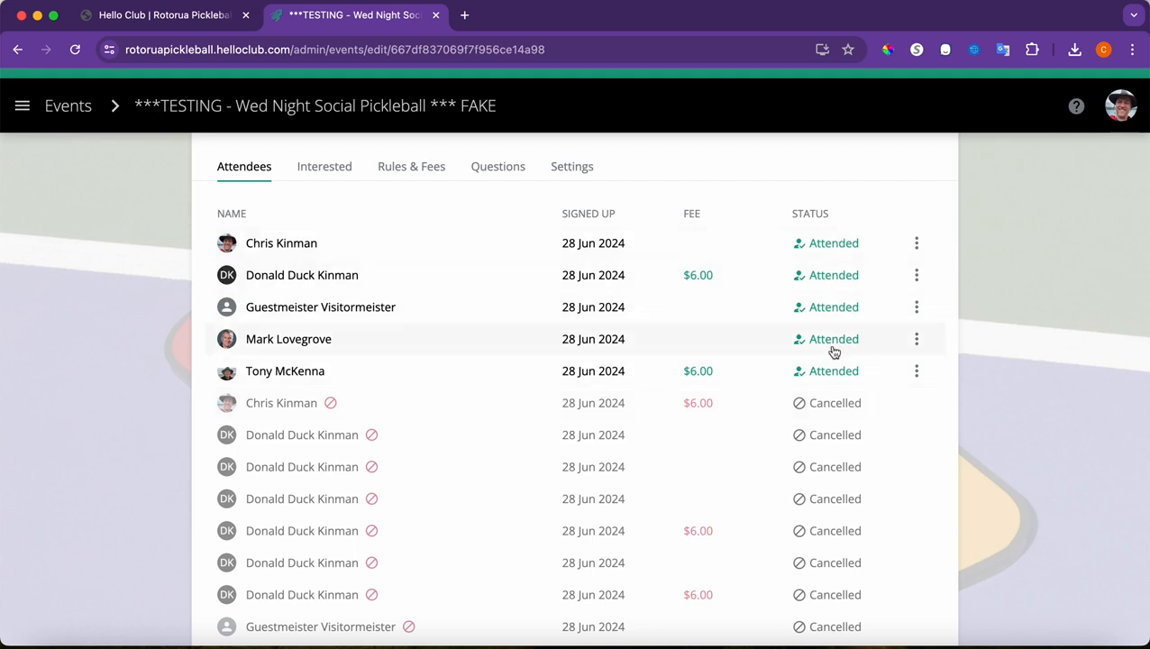
{"action": "left_click", "coordinate": [917, 244]}
{"action": "left_click", "coordinate": [901, 307]}
{"action": "left_click", "coordinate": [917, 275]}
{"action": "left_click", "coordinate": [906, 331]}
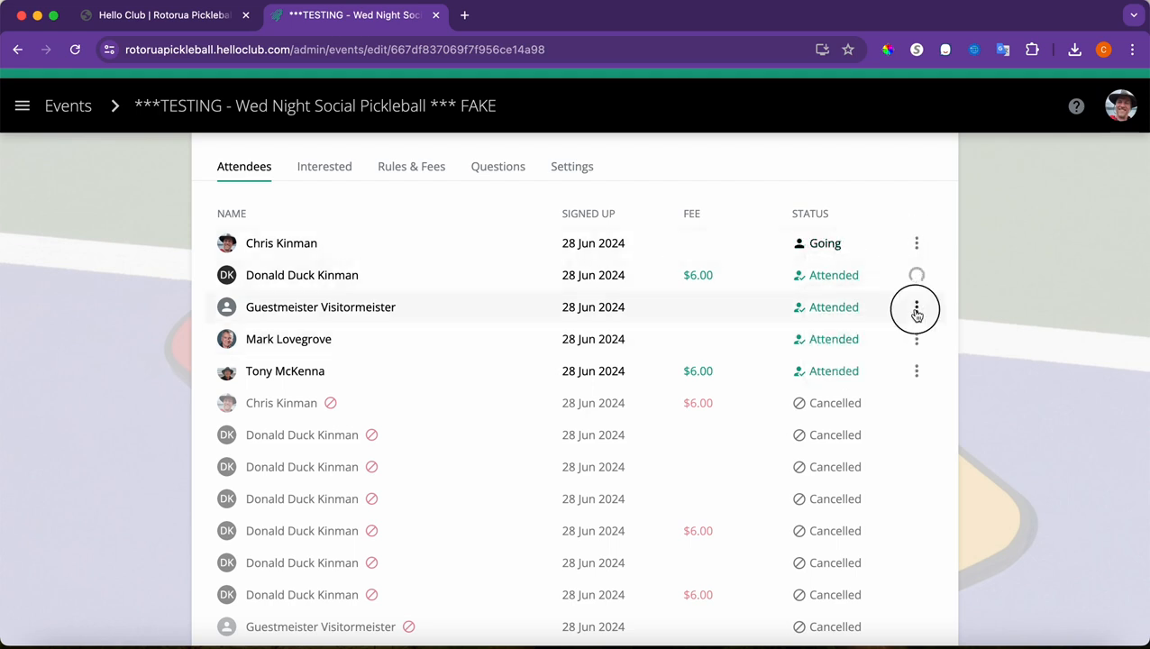
{"action": "left_click", "coordinate": [917, 307]}
{"action": "left_click", "coordinate": [892, 362]}
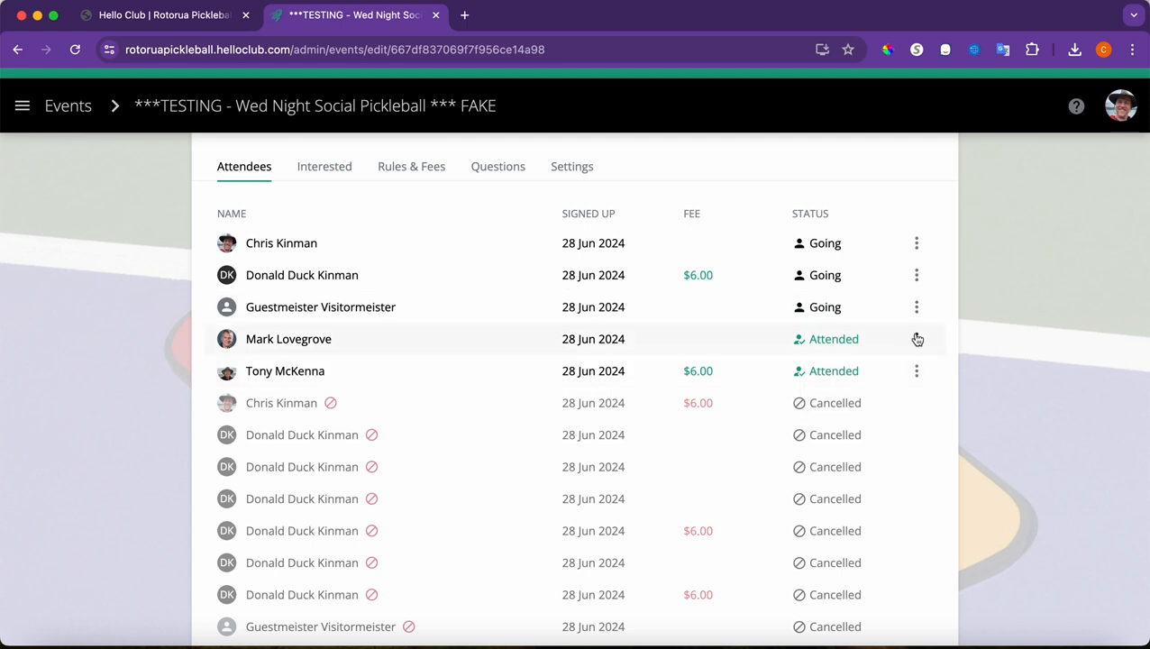
{"action": "left_click", "coordinate": [917, 339]}
{"action": "left_click", "coordinate": [889, 393]}
{"action": "left_click", "coordinate": [166, 20]}
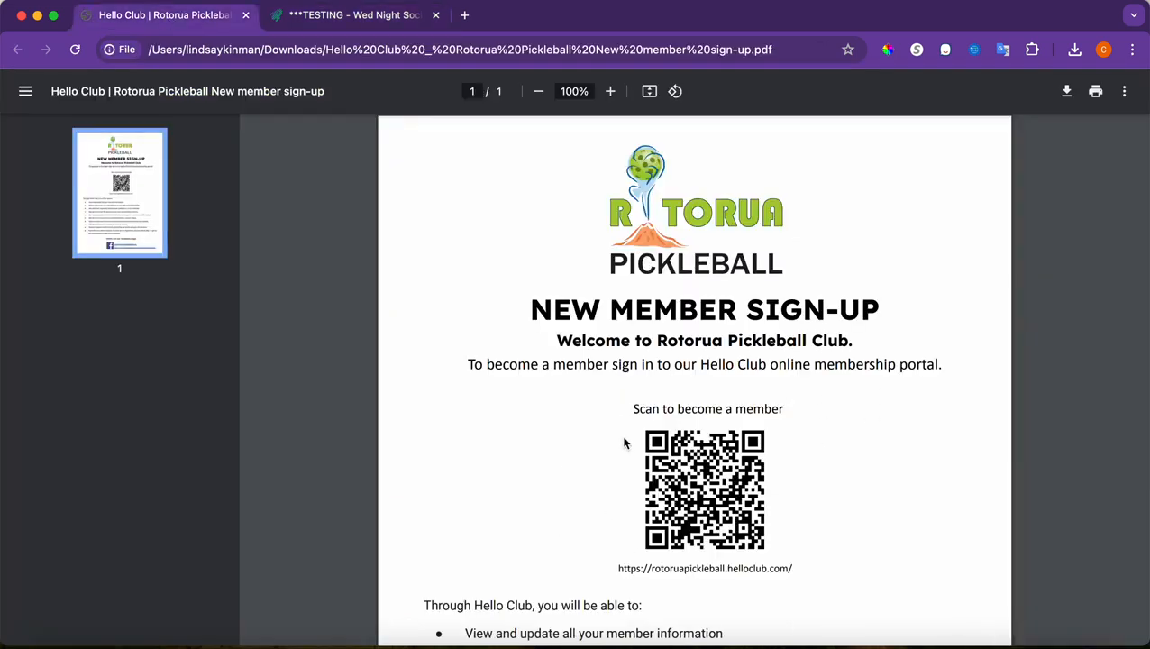
{"action": "left_click", "coordinate": [385, 21]}
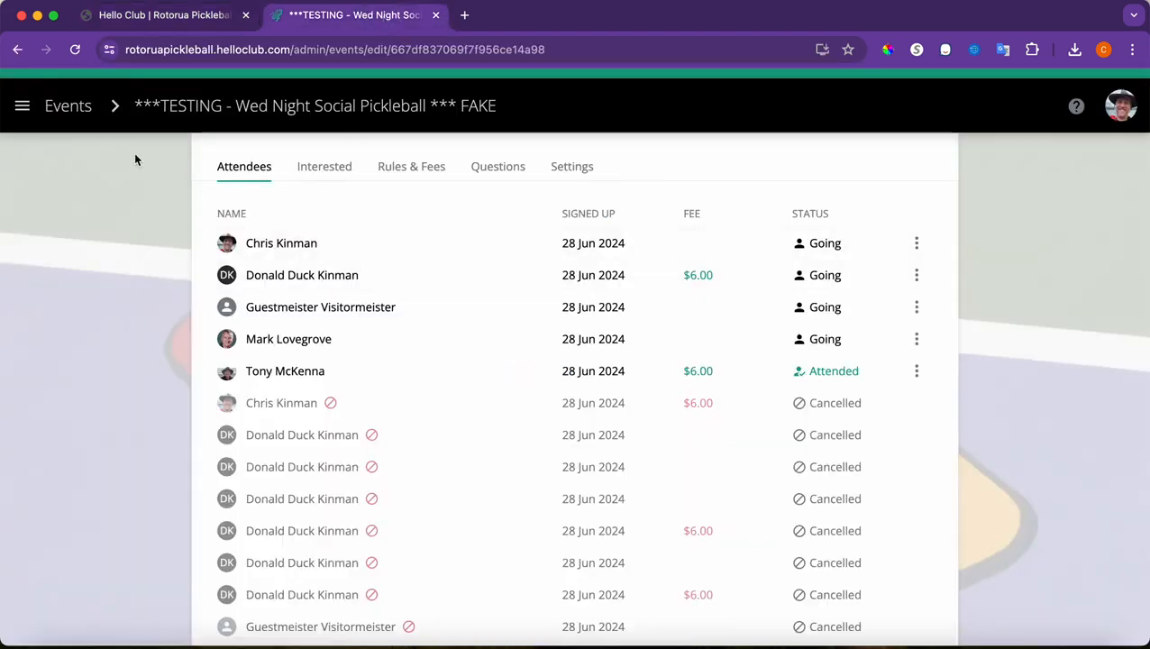
Find the test member in the People list and expand their Memberships & coupons/merch
{"action": "left_click", "coordinate": [23, 107]}
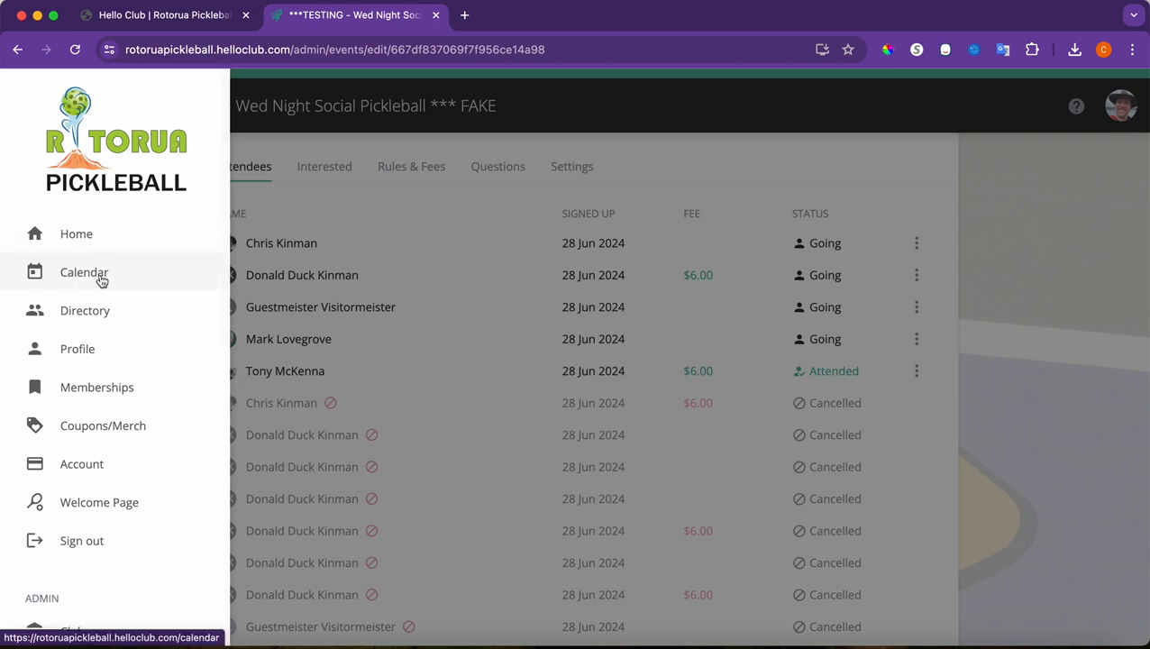
{"action": "scroll", "coordinate": [110, 412], "scroll_direction": "down", "scroll_amount": 5}
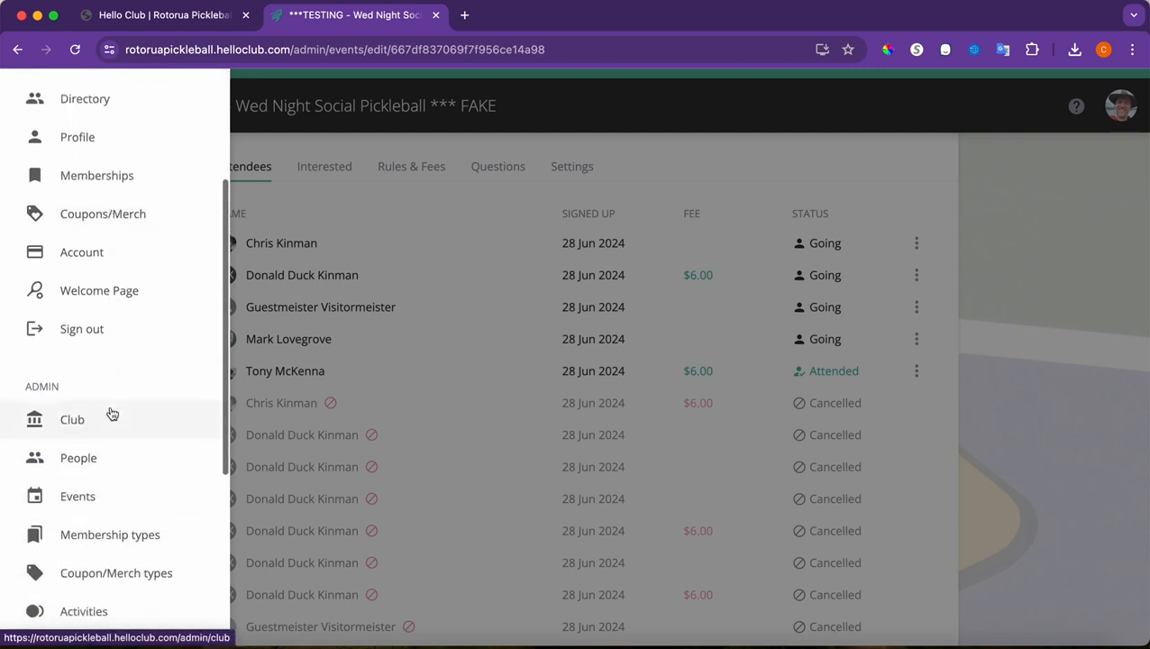
{"action": "left_click", "coordinate": [101, 451]}
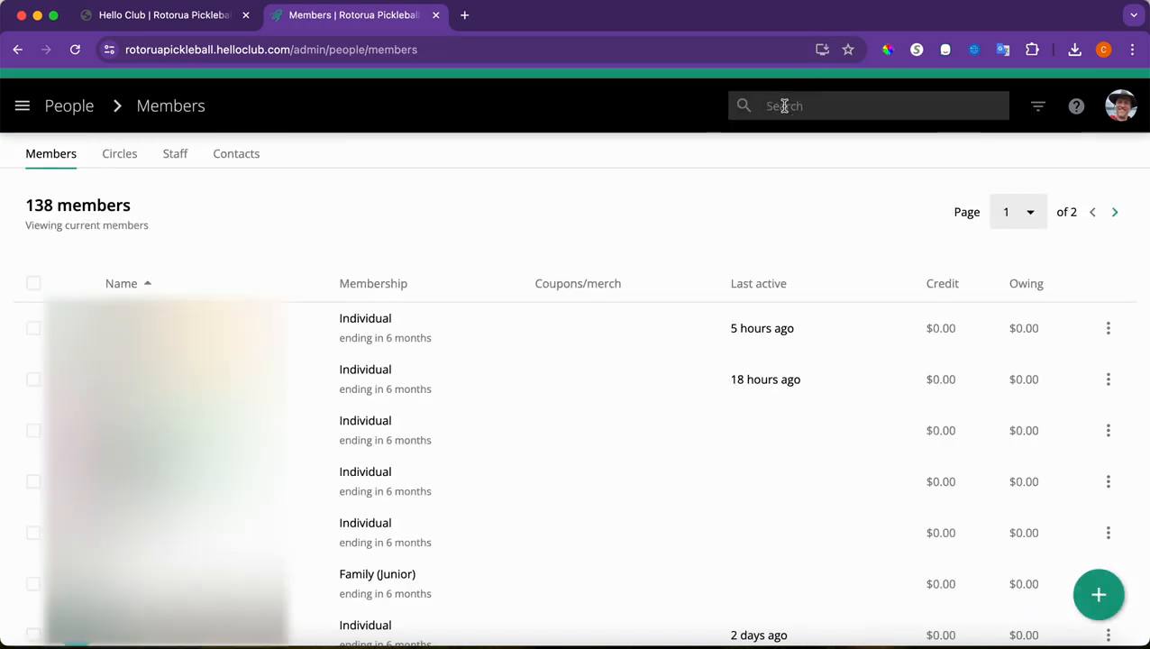
{"action": "left_click", "coordinate": [785, 106]}
{"action": "type", "text": "duck"}
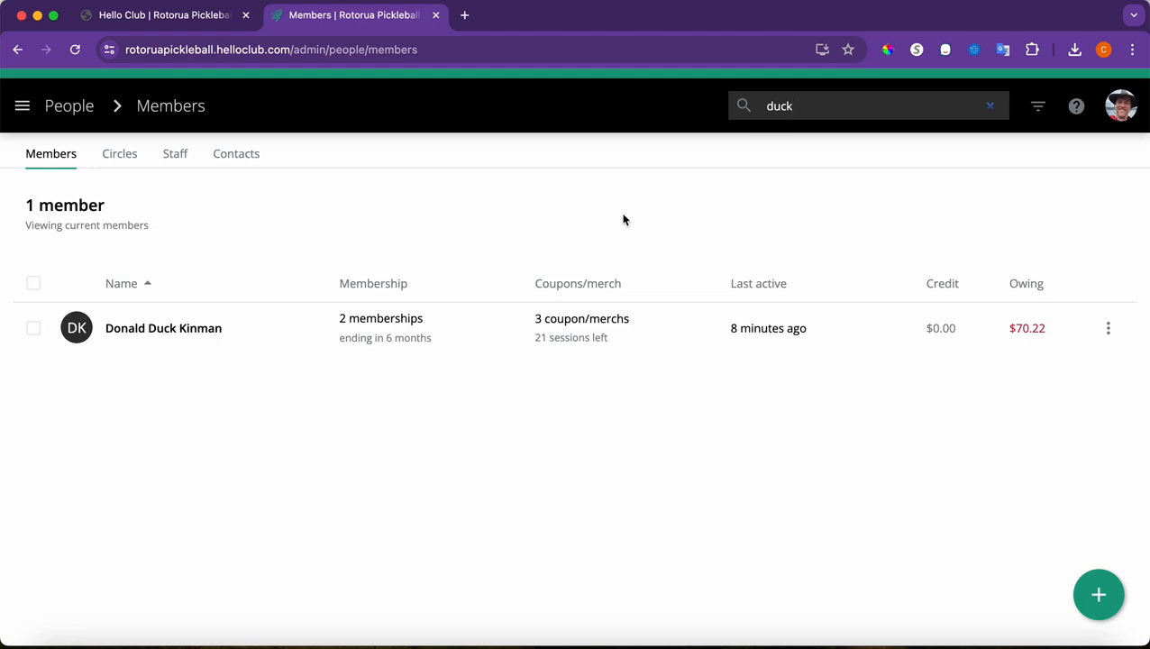
{"action": "left_click", "coordinate": [159, 329]}
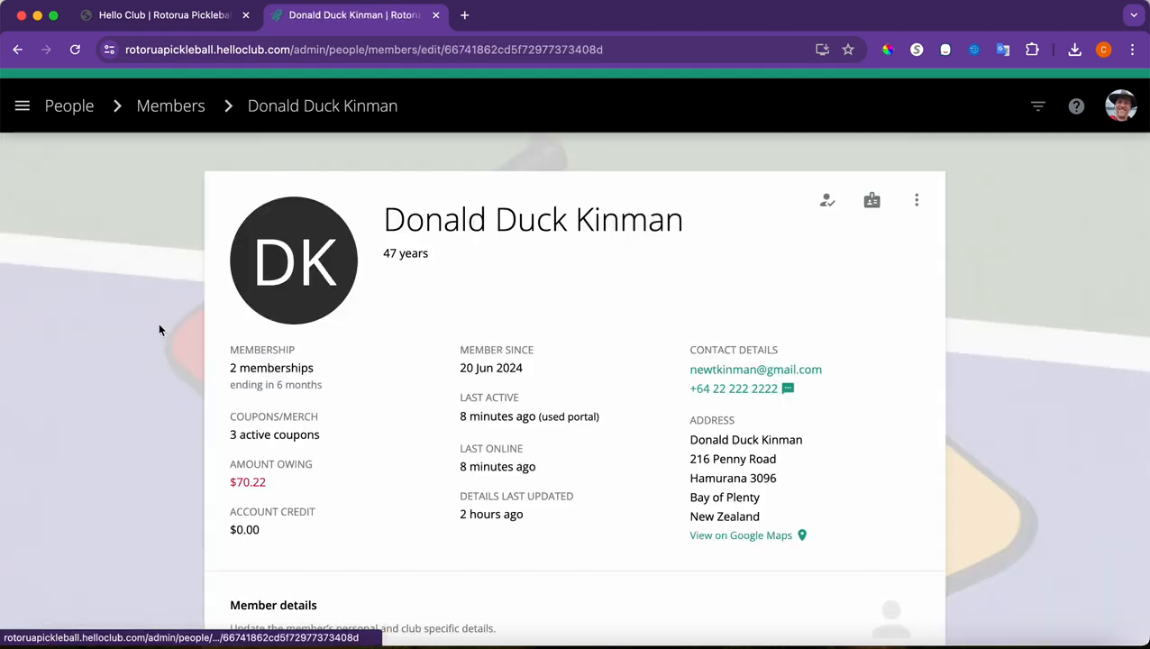
{"action": "scroll", "coordinate": [375, 441], "scroll_direction": "down", "scroll_amount": 5}
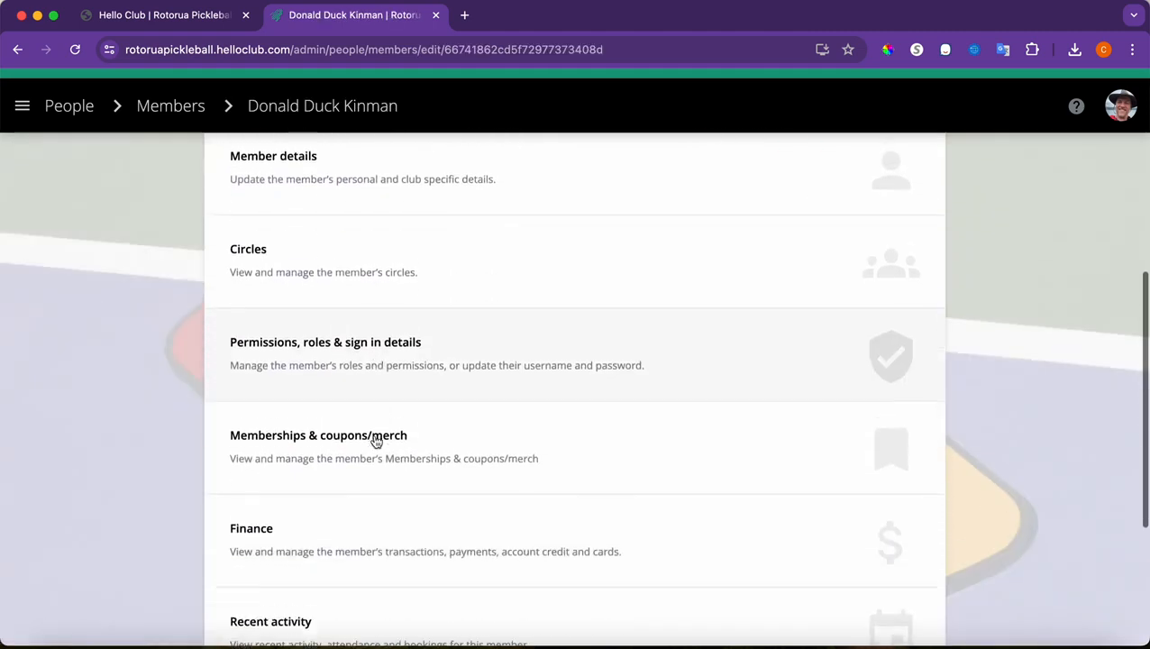
{"action": "left_click", "coordinate": [376, 440]}
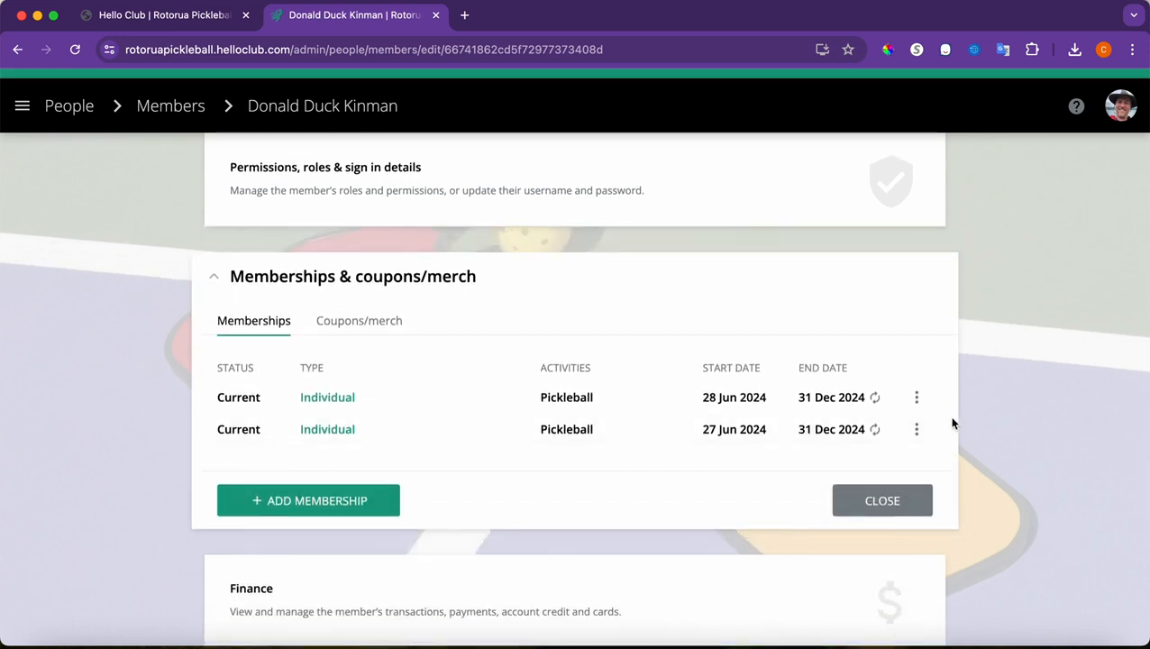
Remove the 28 Jun and 27 Jun Individual Pickleball memberships, confirming each
{"action": "left_click", "coordinate": [917, 397]}
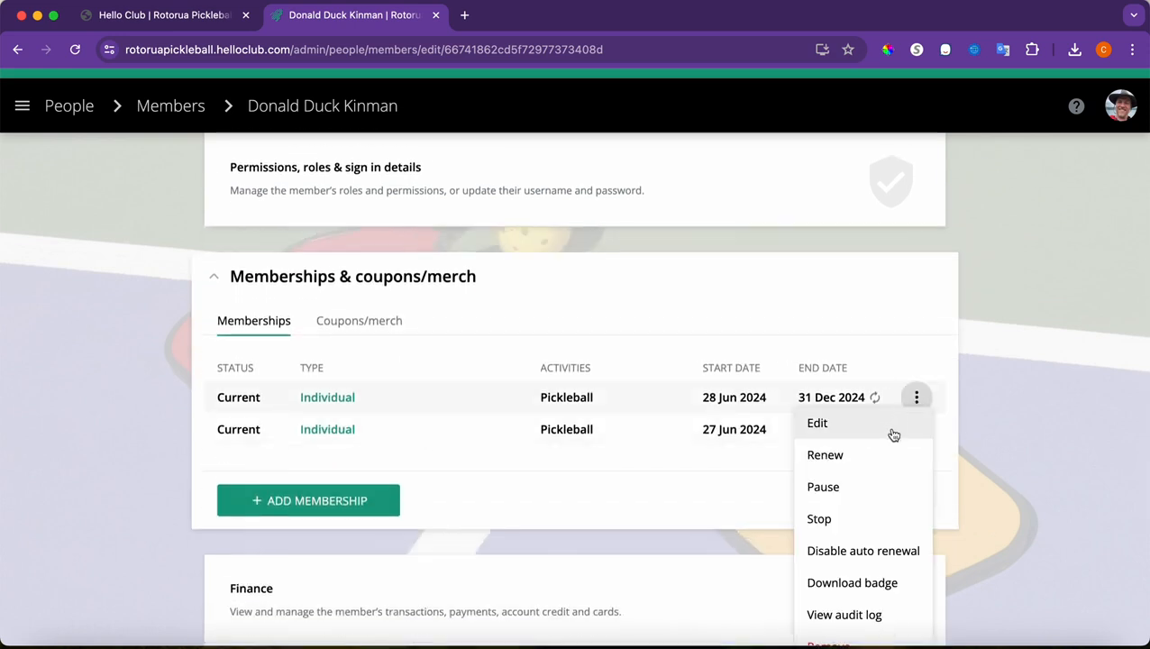
{"action": "scroll", "coordinate": [857, 601], "scroll_direction": "down", "scroll_amount": 3}
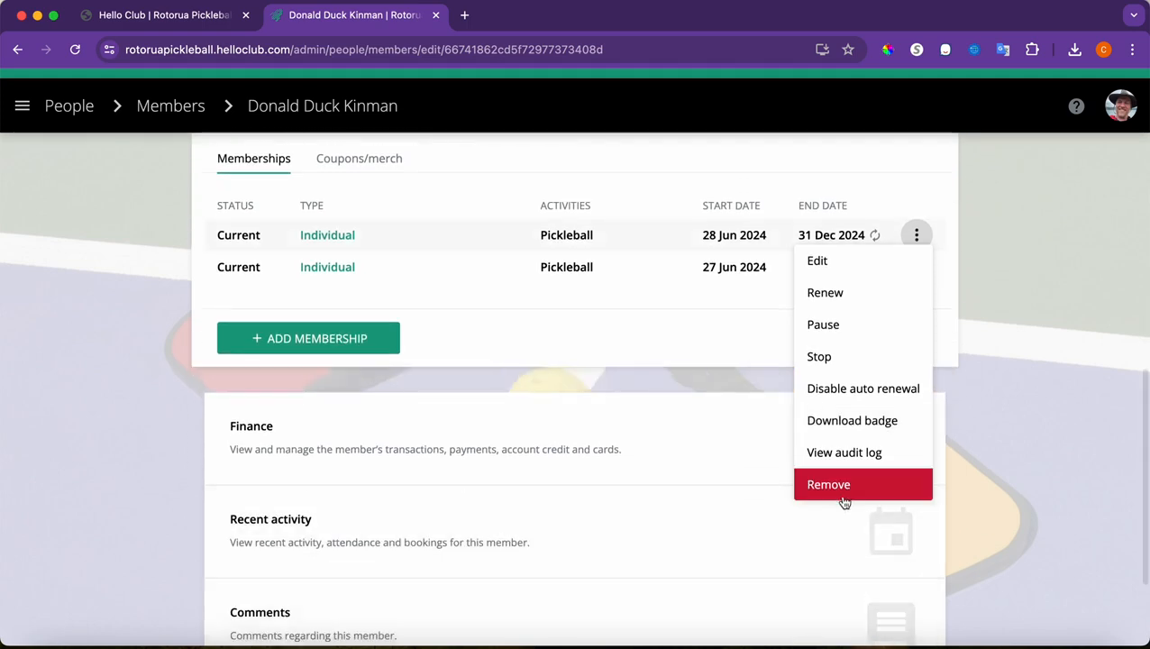
{"action": "left_click", "coordinate": [839, 485]}
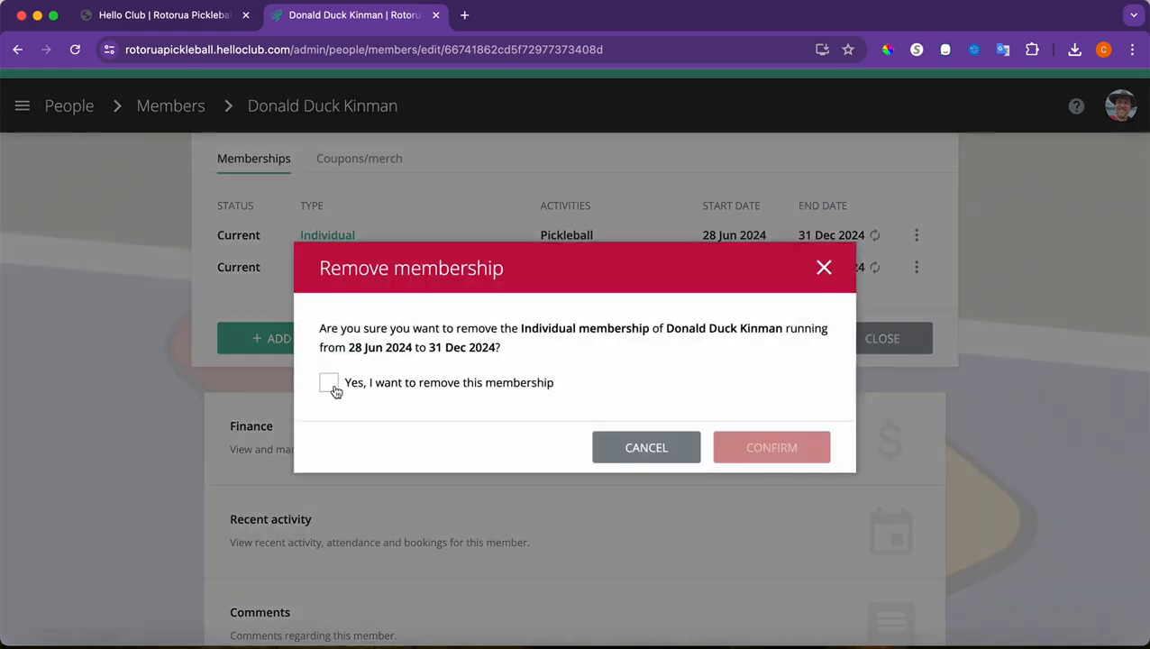
{"action": "left_click", "coordinate": [331, 386]}
{"action": "left_click", "coordinate": [754, 450]}
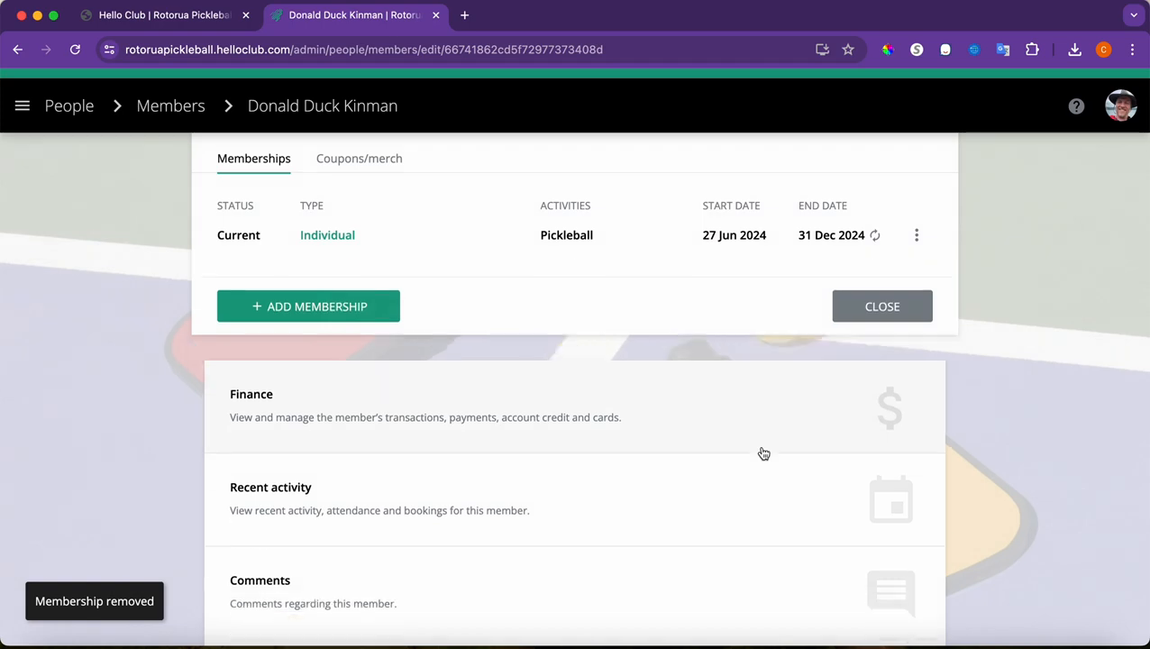
{"action": "left_click", "coordinate": [917, 235]}
{"action": "left_click", "coordinate": [852, 483]}
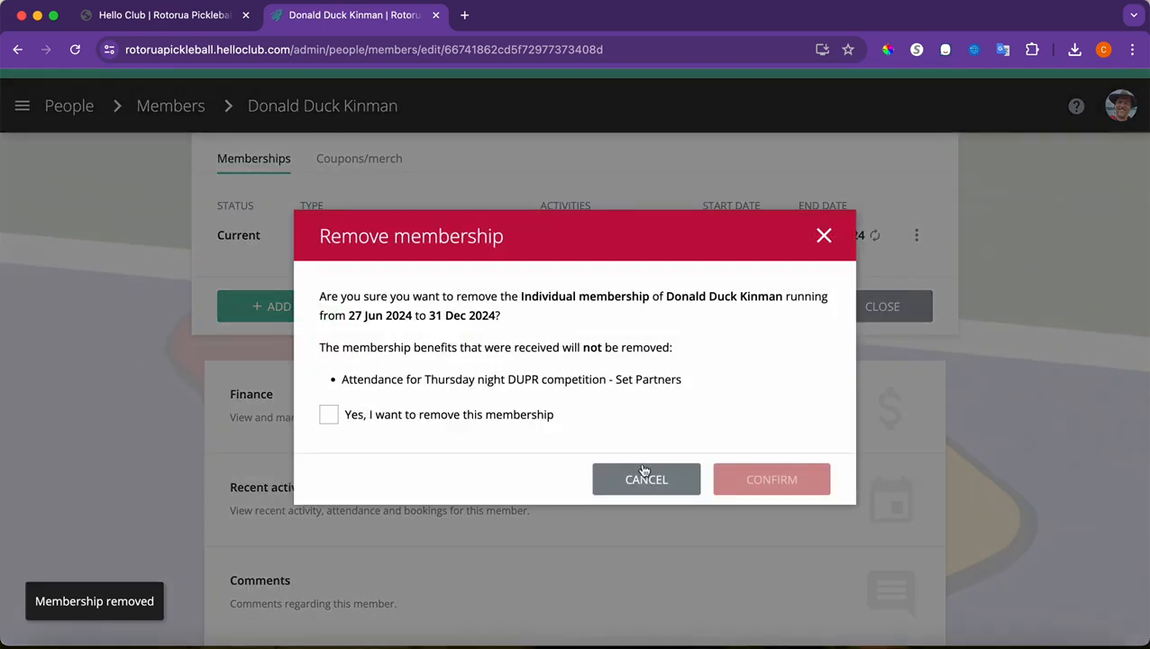
{"action": "left_click", "coordinate": [330, 414]}
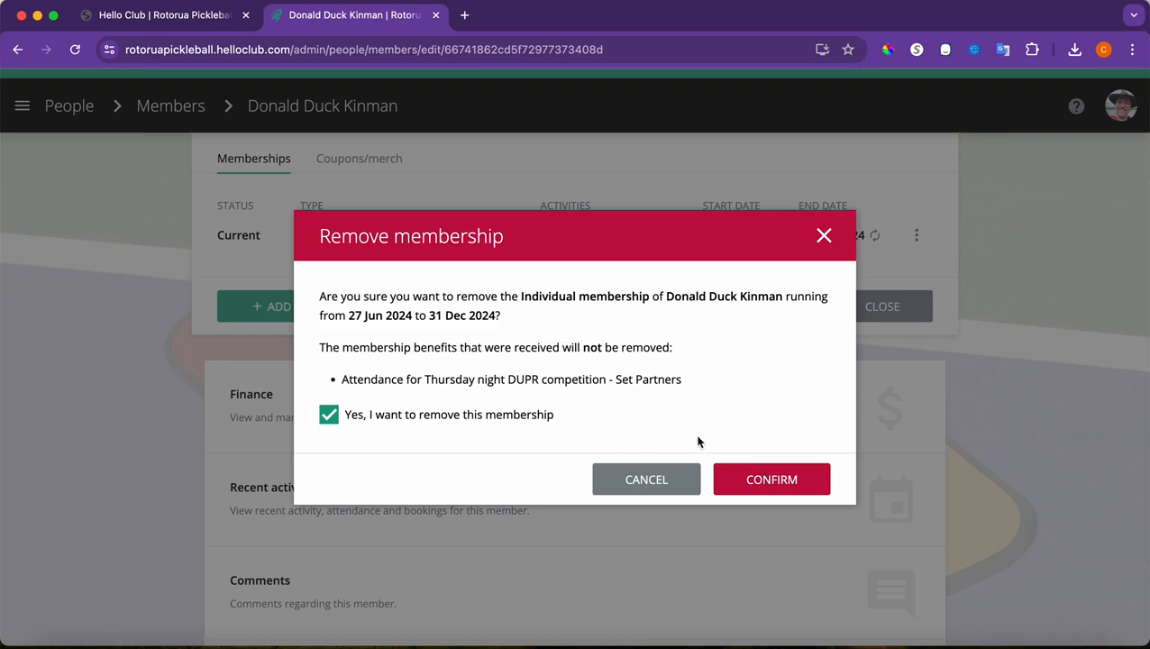
{"action": "left_click", "coordinate": [755, 479]}
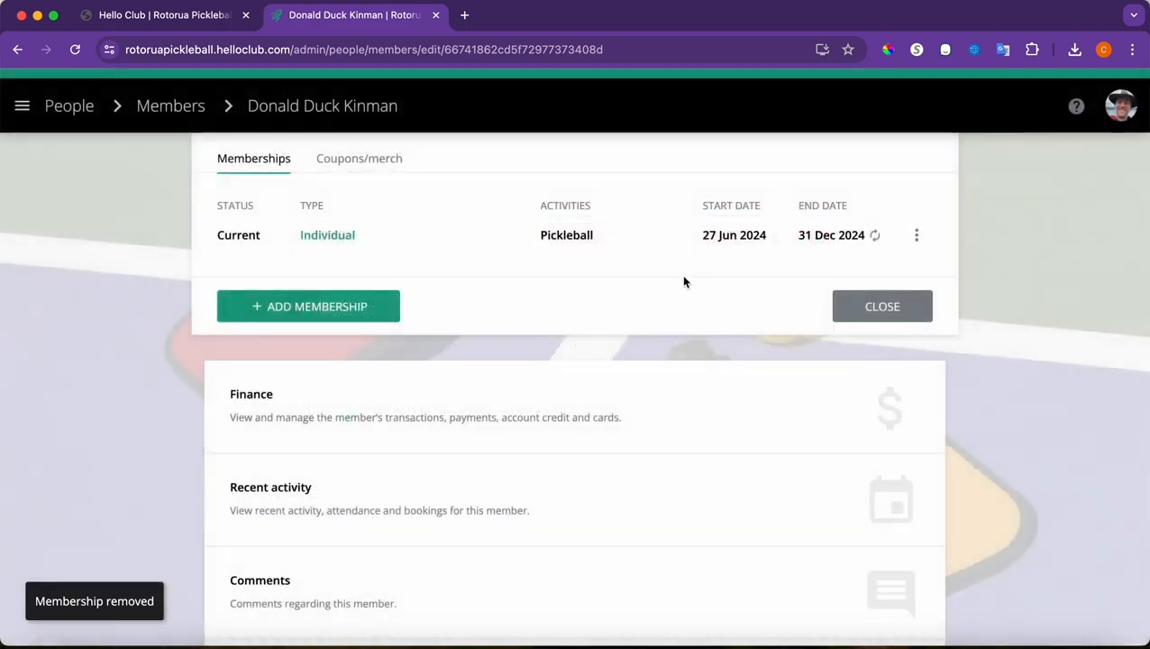
{"action": "scroll", "coordinate": [682, 282], "scroll_direction": "up", "scroll_amount": 2}
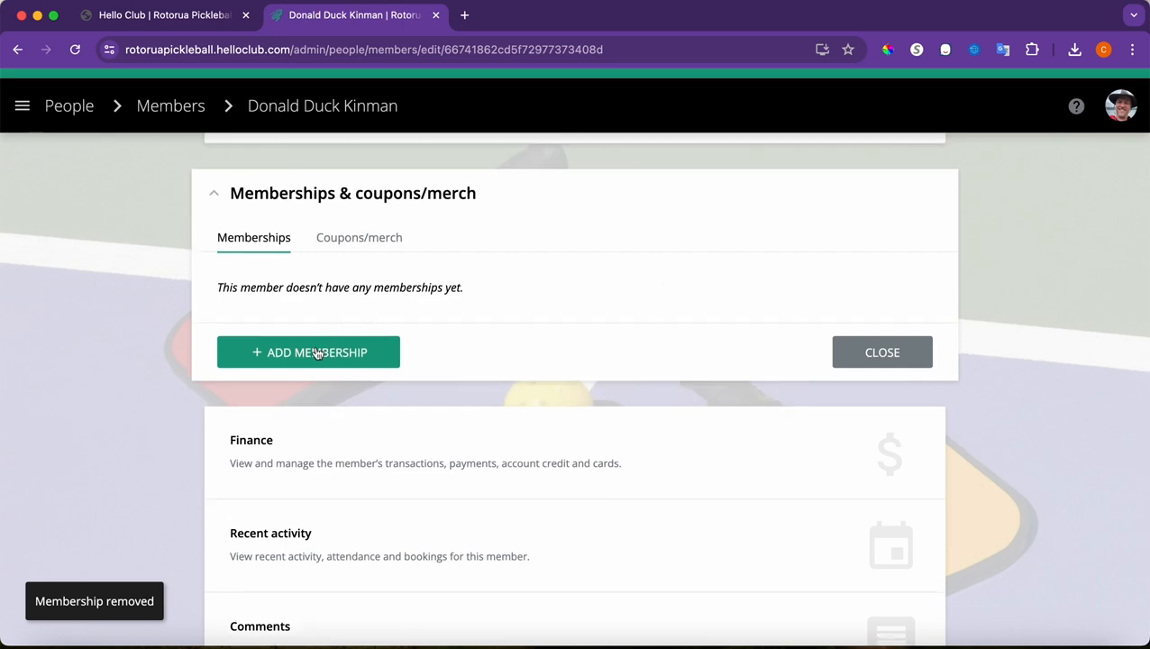
Add an Individual membership at the pro-rated $10.22 amount and save it
{"action": "left_click", "coordinate": [315, 352]}
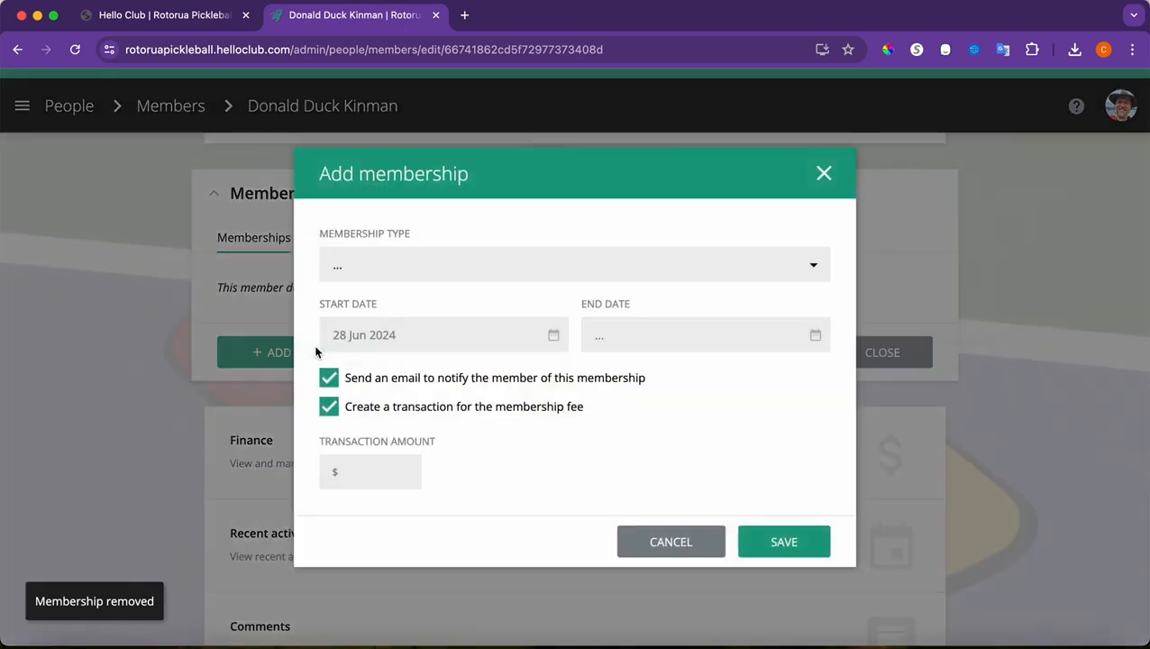
{"action": "left_click", "coordinate": [386, 266]}
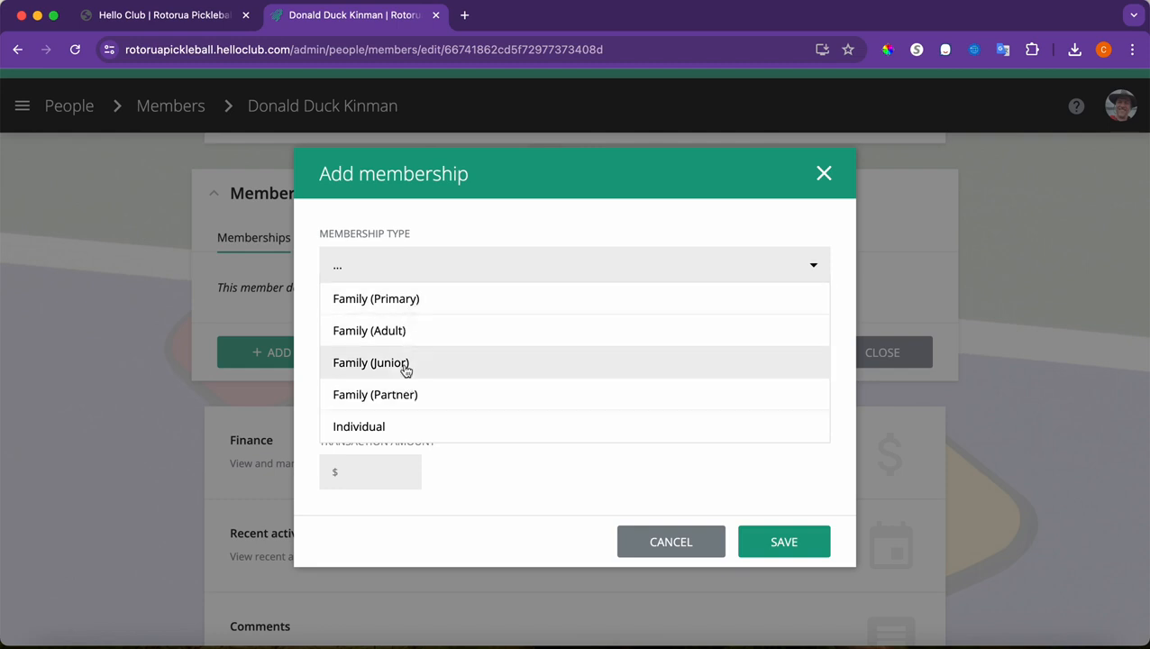
{"action": "left_click", "coordinate": [391, 431]}
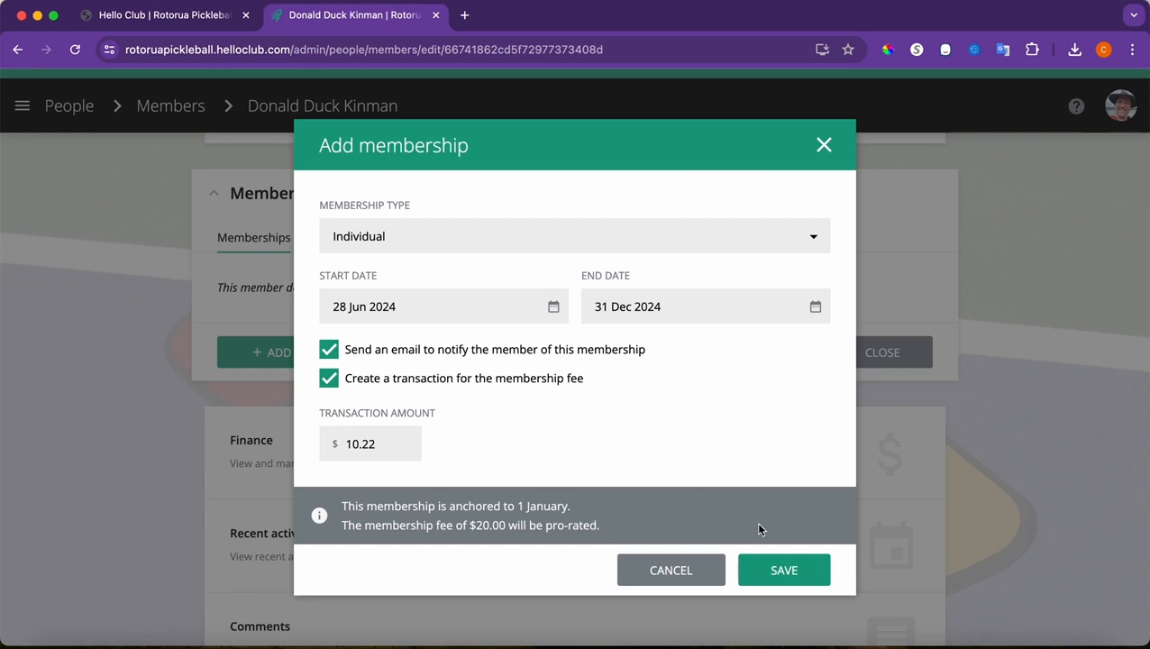
{"action": "left_click", "coordinate": [783, 566]}
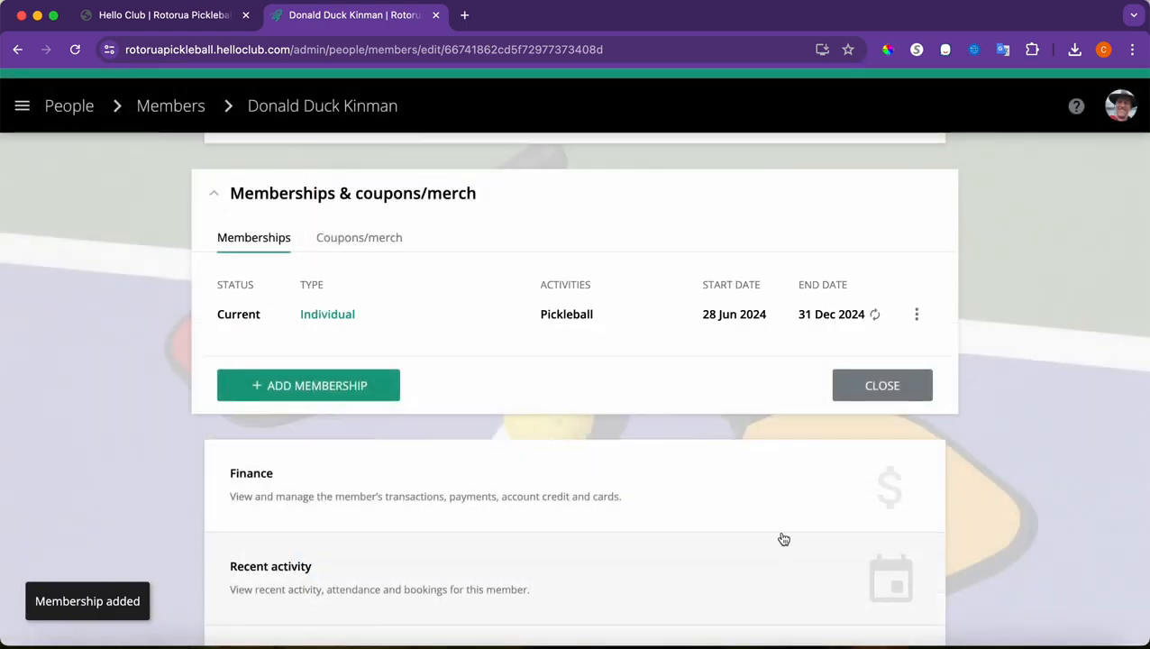
{"action": "left_click", "coordinate": [917, 316]}
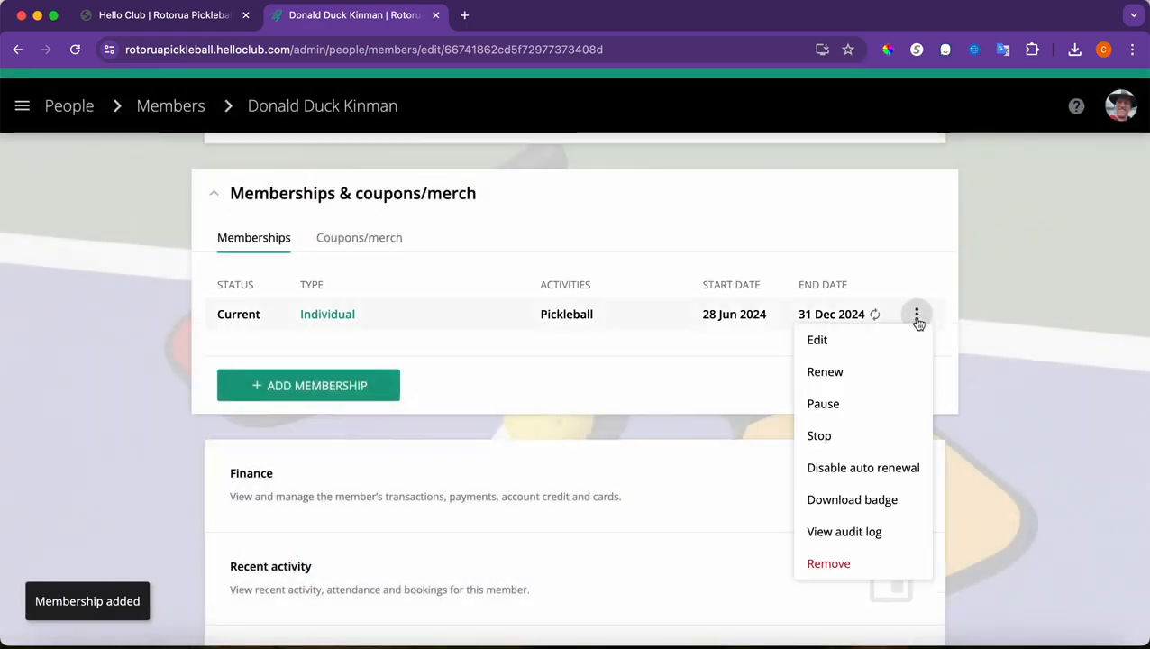
{"action": "left_click", "coordinate": [657, 362]}
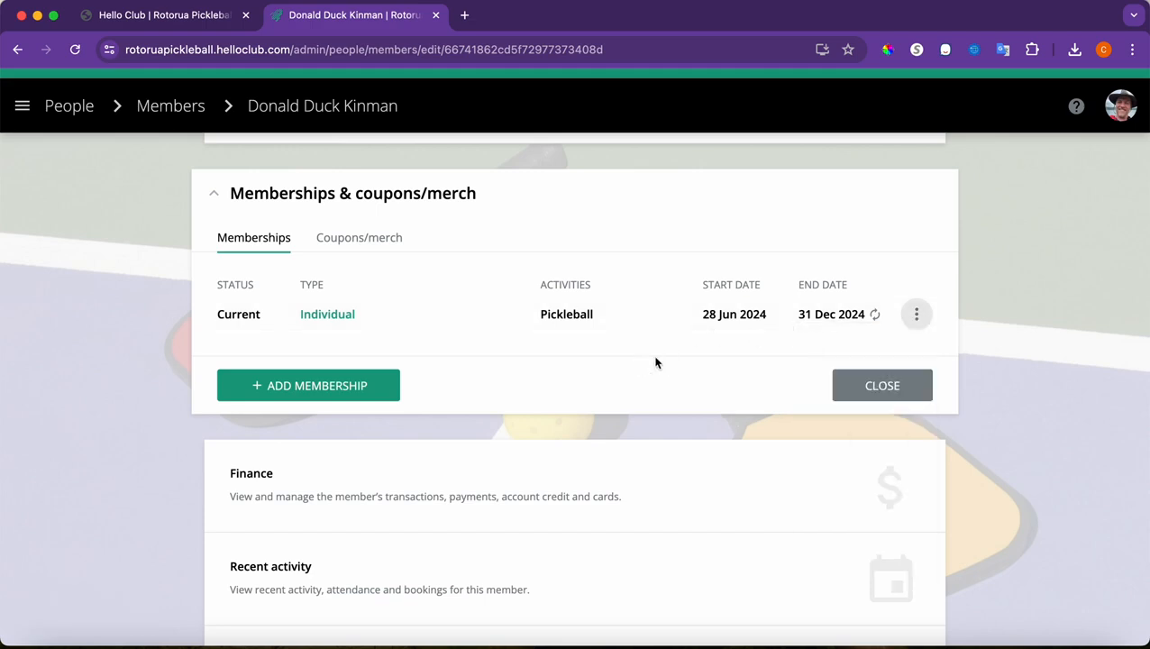
Remove the $60.00 Coupon purchase and the duplicate $10.22 membership fee transactions
{"action": "left_click", "coordinate": [420, 490]}
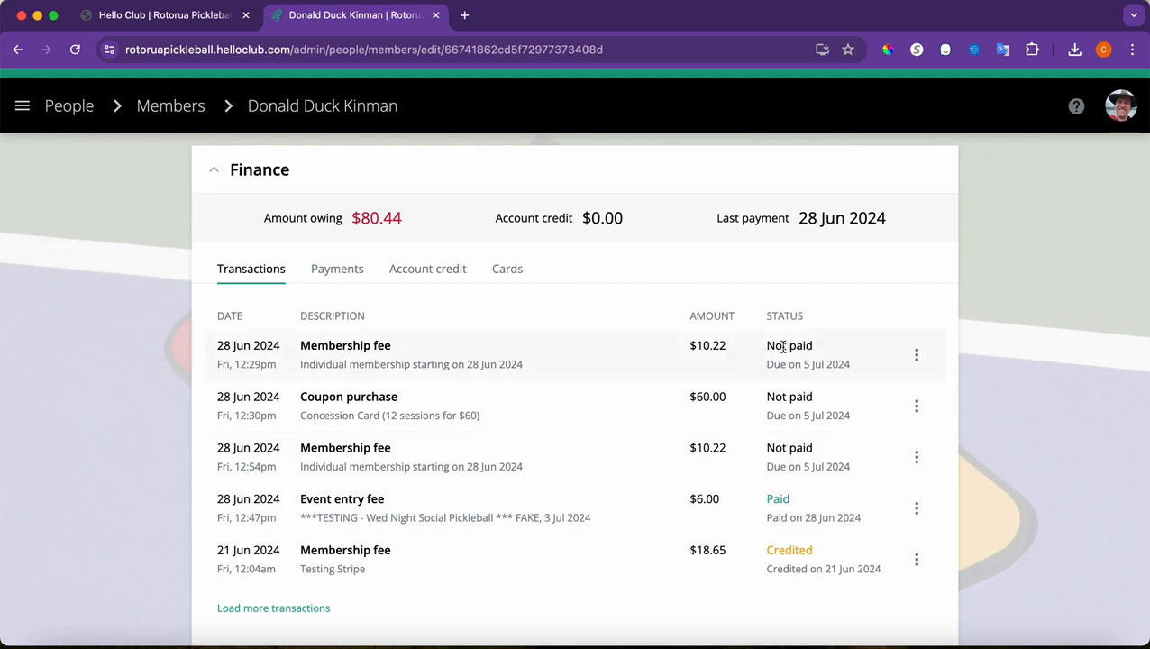
{"action": "left_click", "coordinate": [916, 406]}
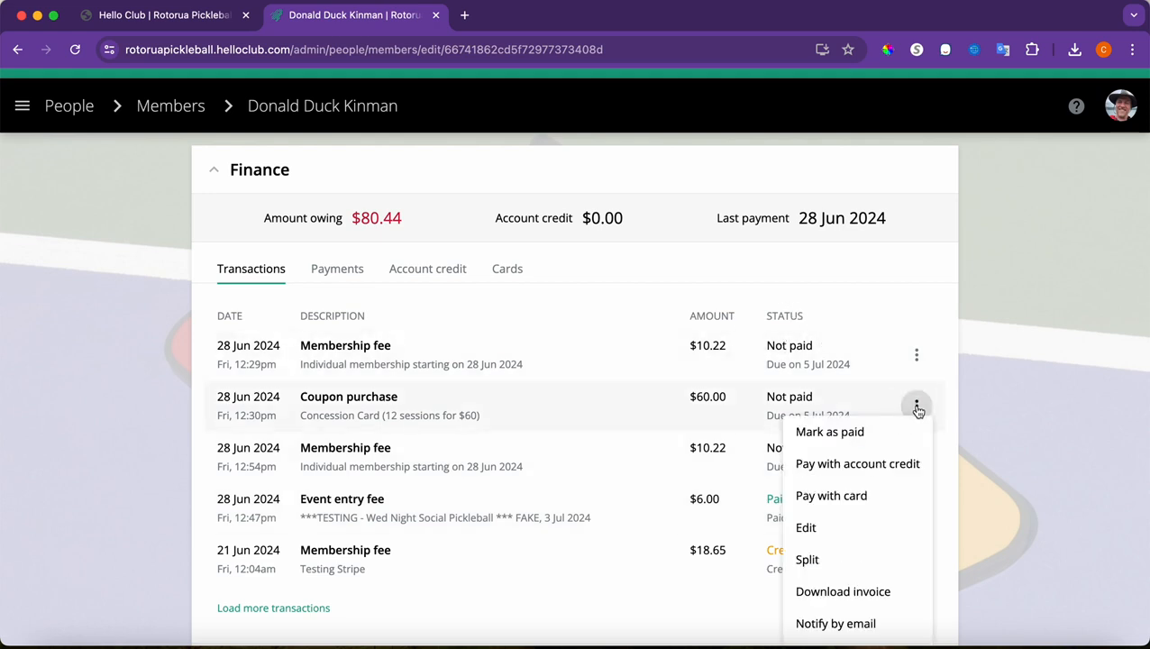
{"action": "scroll", "coordinate": [866, 575], "scroll_direction": "down", "scroll_amount": 3}
{"action": "left_click", "coordinate": [842, 553]}
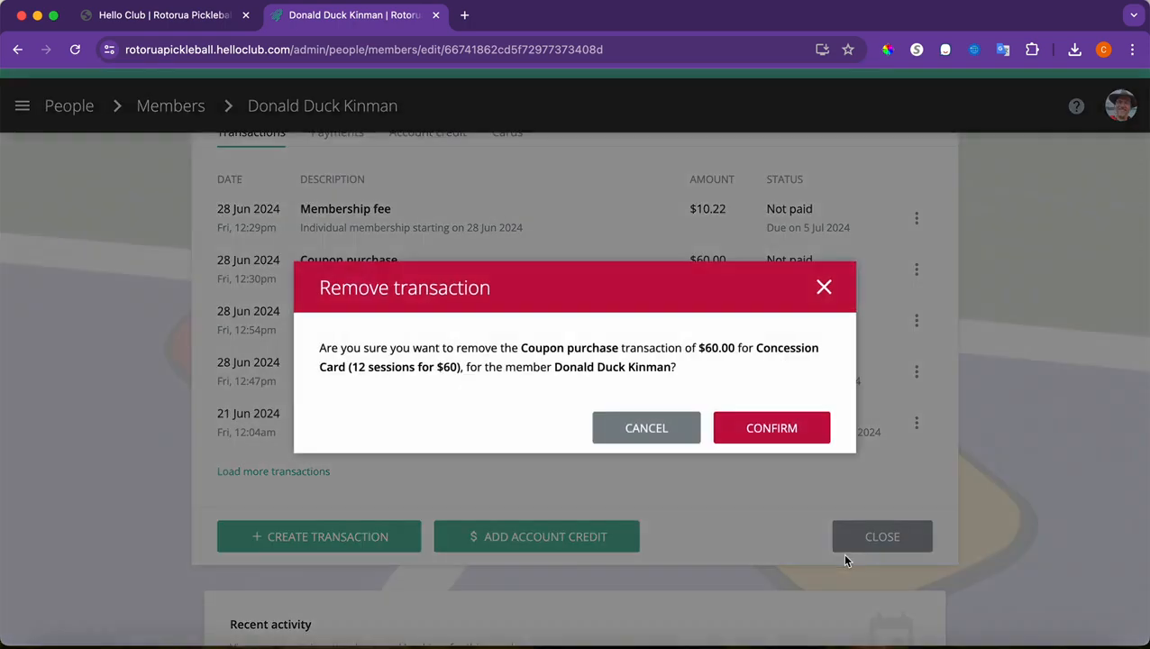
{"action": "left_click", "coordinate": [749, 433]}
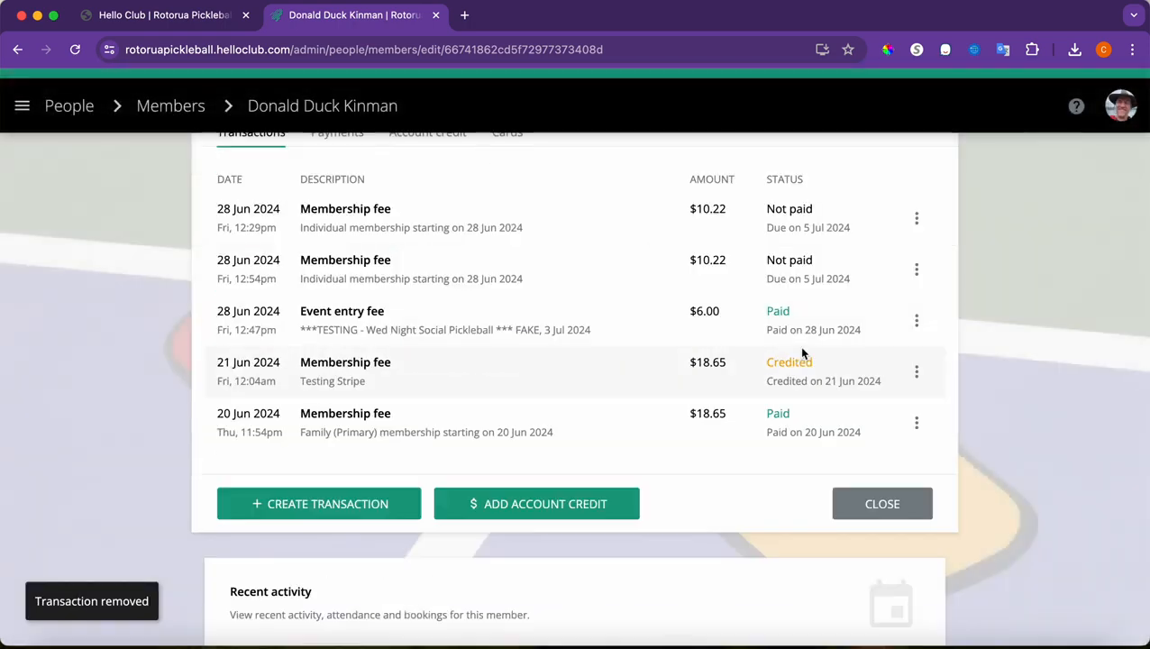
{"action": "scroll", "coordinate": [847, 275], "scroll_direction": "up", "scroll_amount": 2}
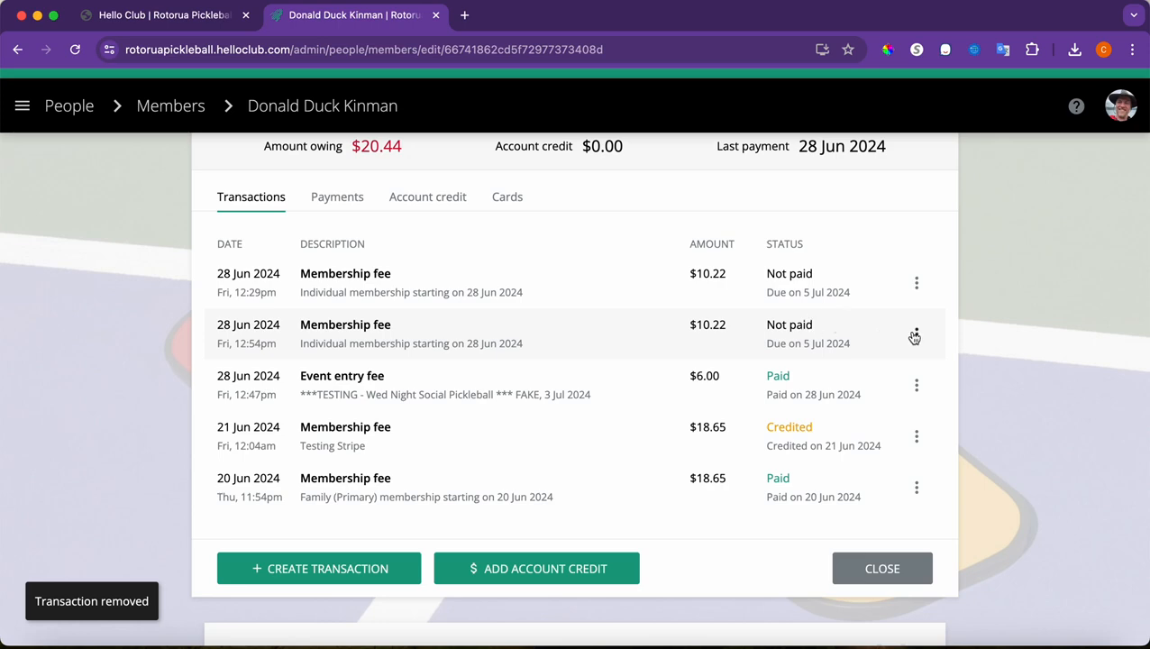
{"action": "left_click", "coordinate": [915, 336]}
{"action": "scroll", "coordinate": [839, 505], "scroll_direction": "down", "scroll_amount": 3}
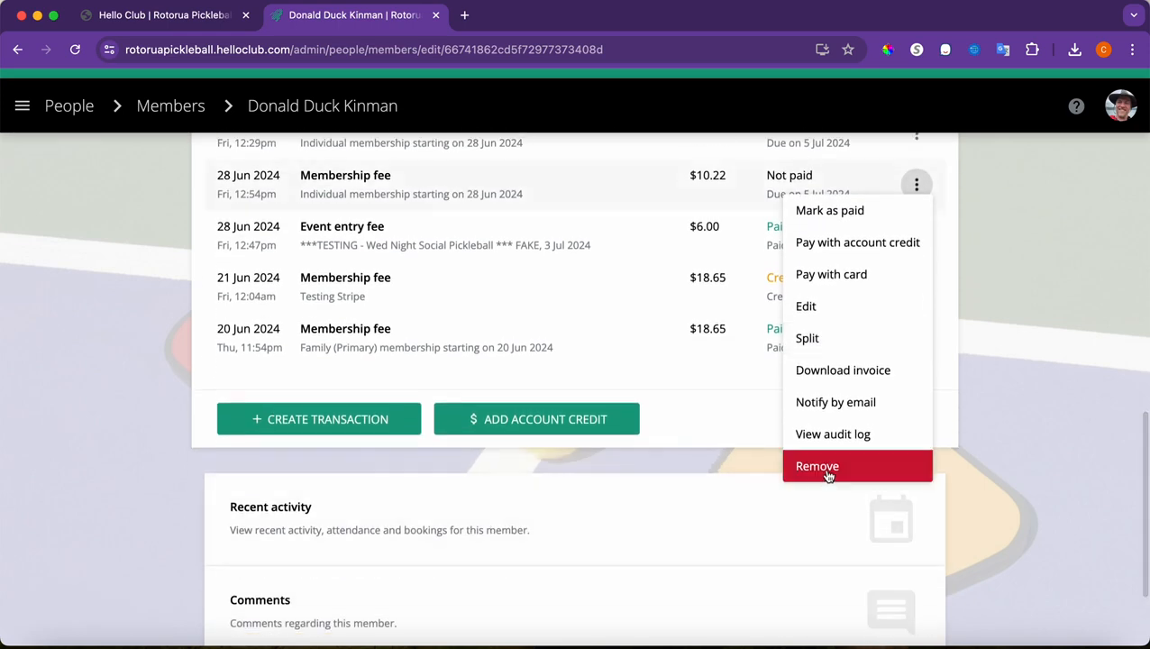
{"action": "left_click", "coordinate": [828, 471]}
{"action": "left_click", "coordinate": [774, 440]}
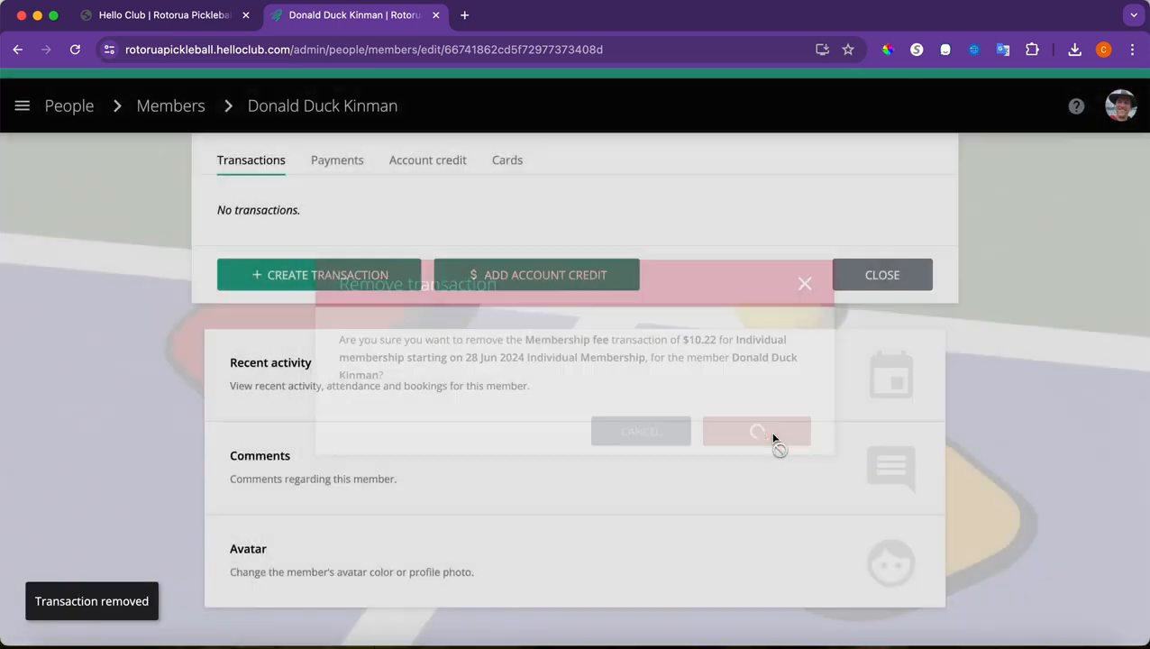
{"action": "scroll", "coordinate": [814, 326], "scroll_direction": "up", "scroll_amount": 5}
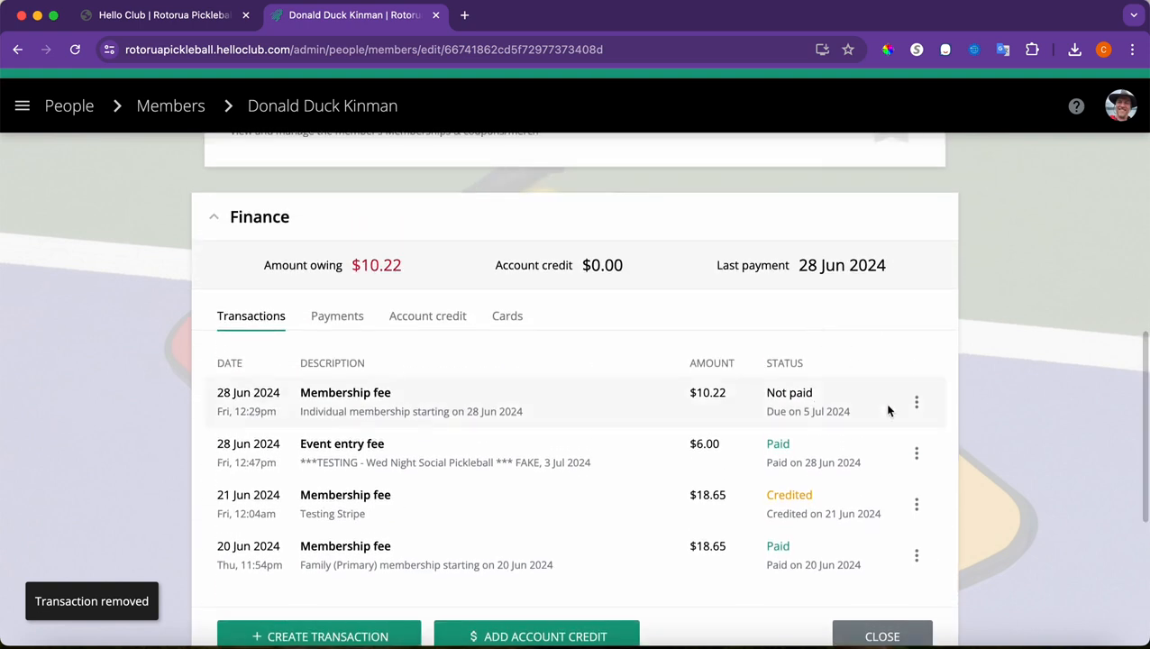
Start paying the $10.22 membership fee by card by adding a new card
{"action": "left_click", "coordinate": [917, 402]}
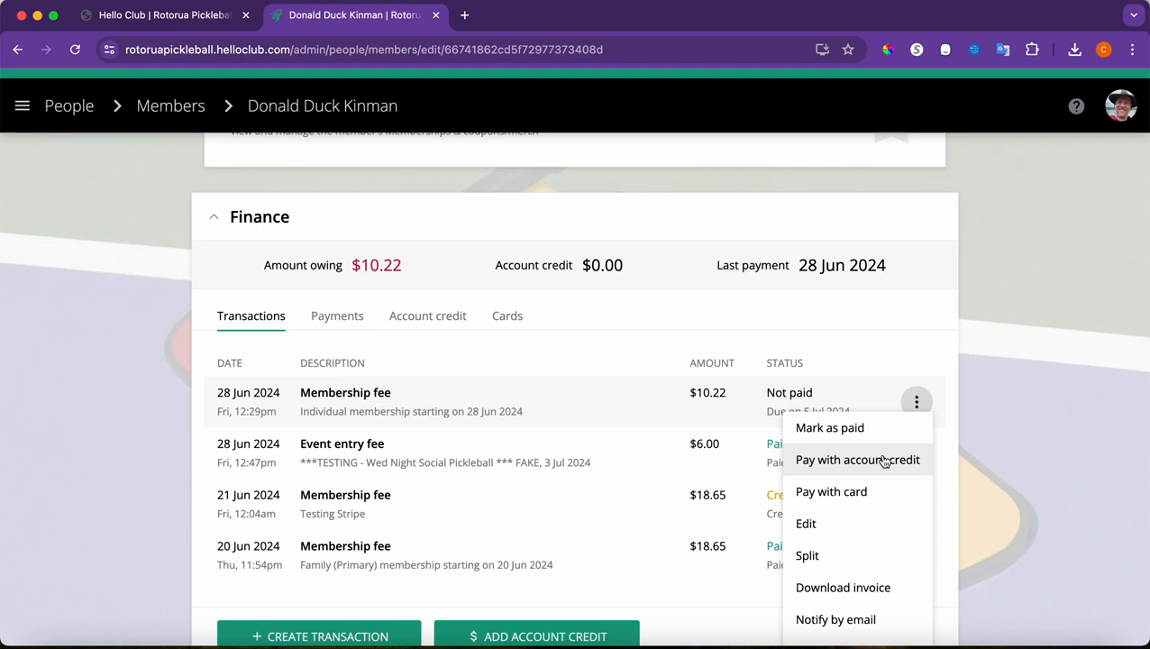
{"action": "left_click", "coordinate": [870, 491]}
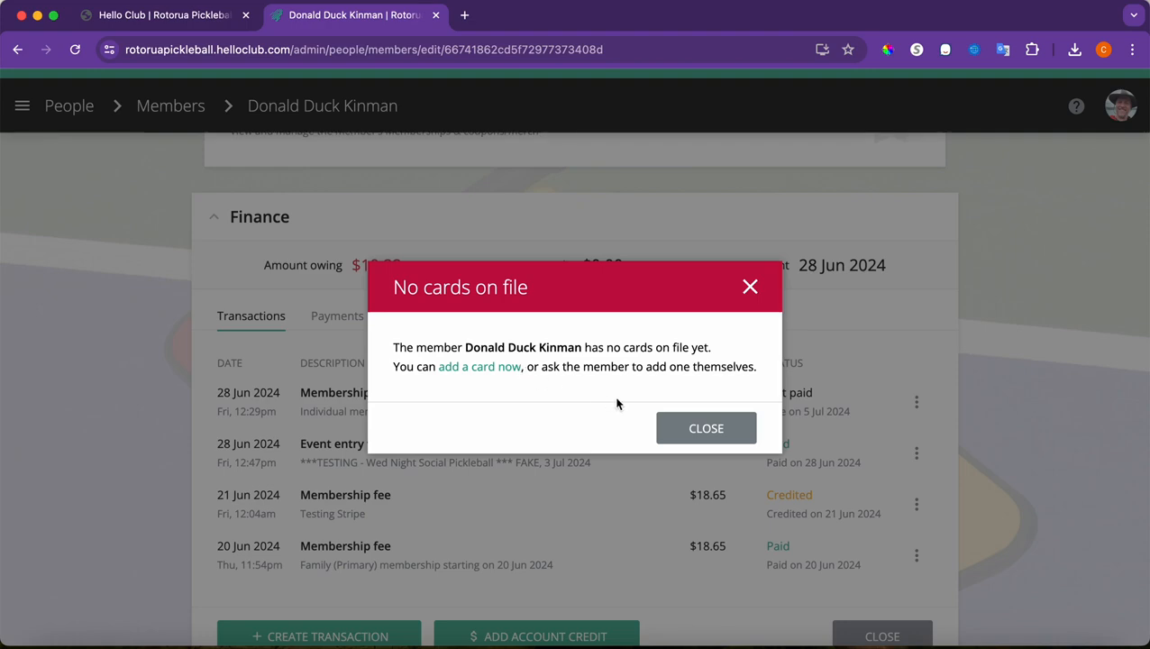
{"action": "left_click", "coordinate": [484, 367]}
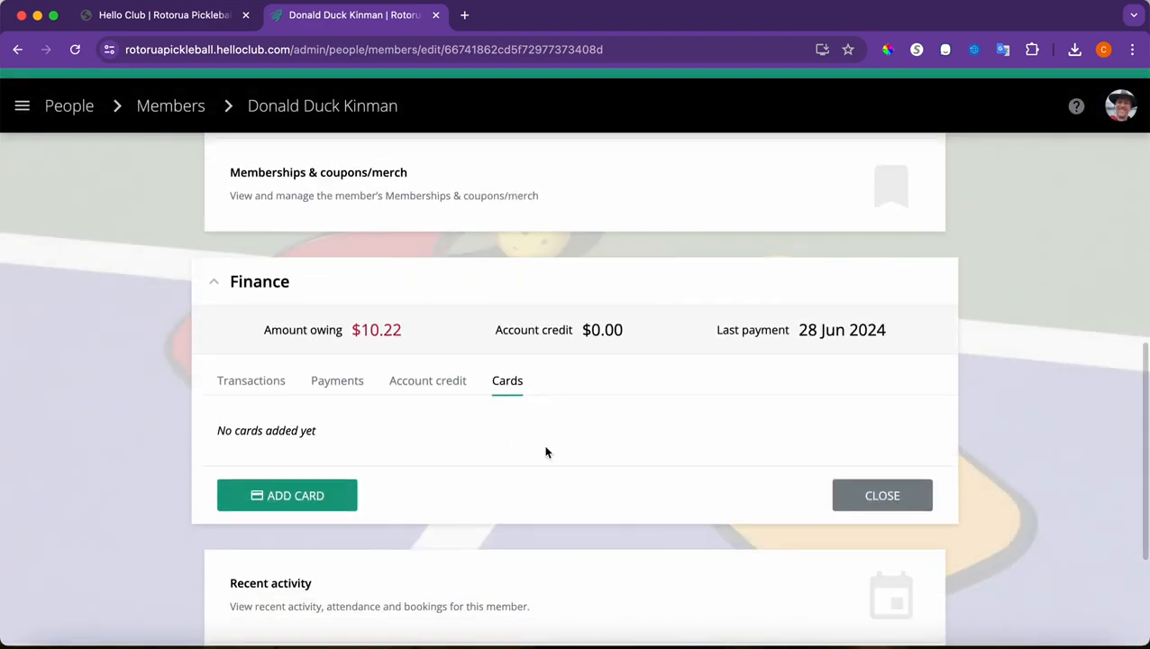
{"action": "left_click", "coordinate": [356, 494]}
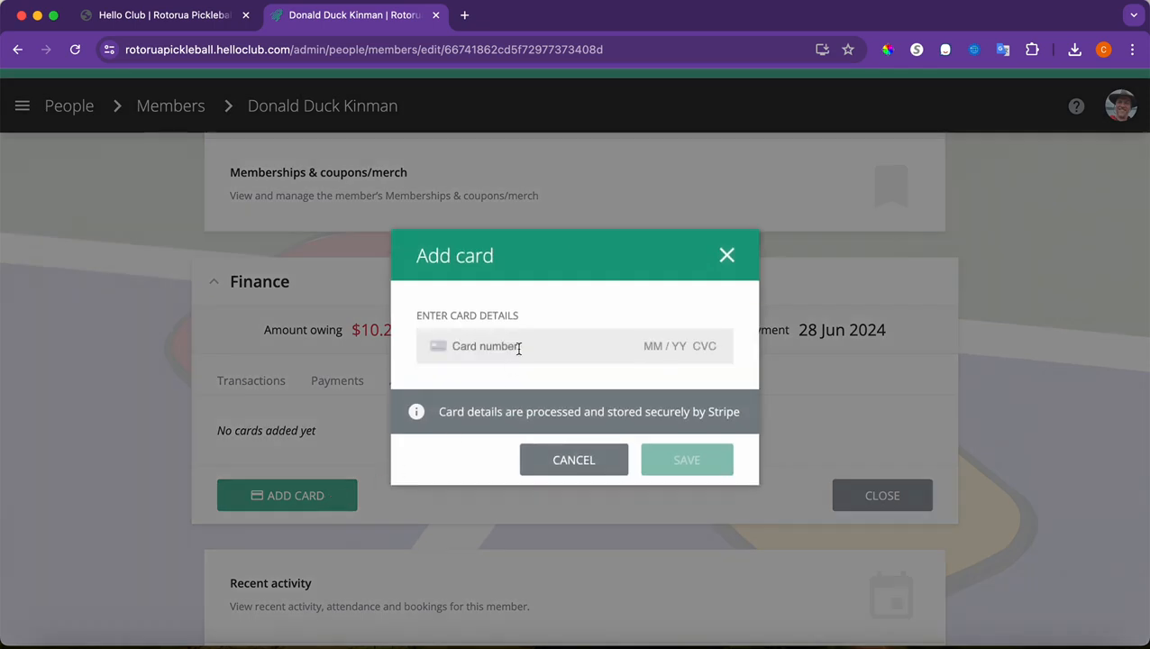
{"action": "left_click", "coordinate": [519, 348]}
Close the add-card form without saving and show the Transactions list
{"action": "left_click", "coordinate": [674, 258]}
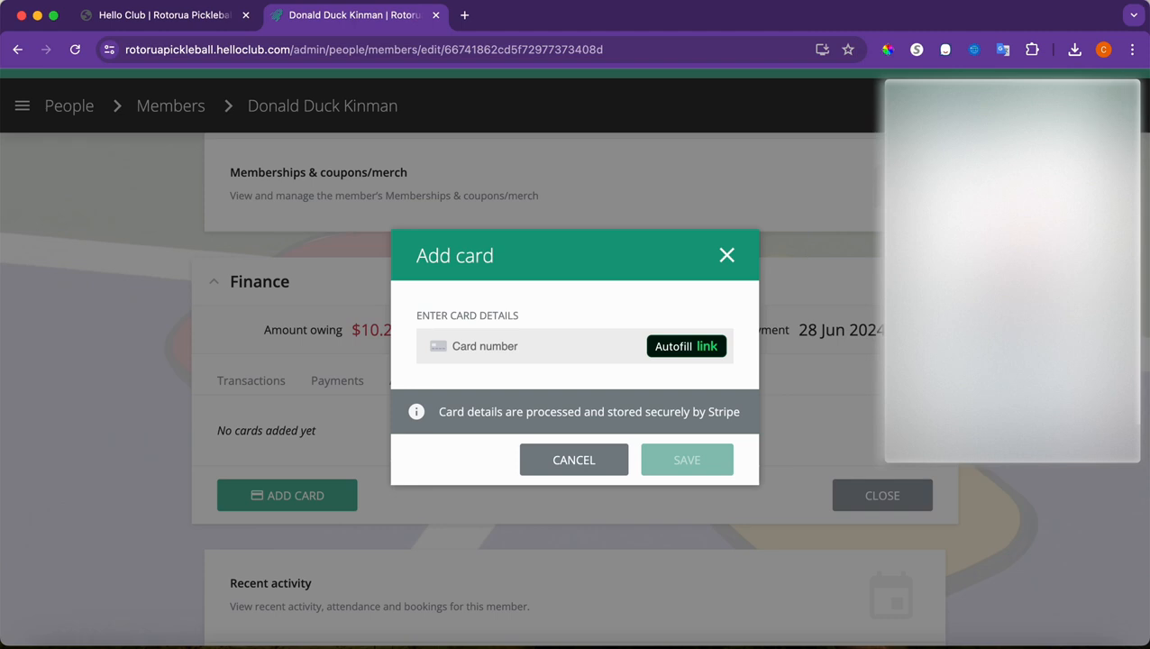
{"action": "left_click", "coordinate": [1125, 103]}
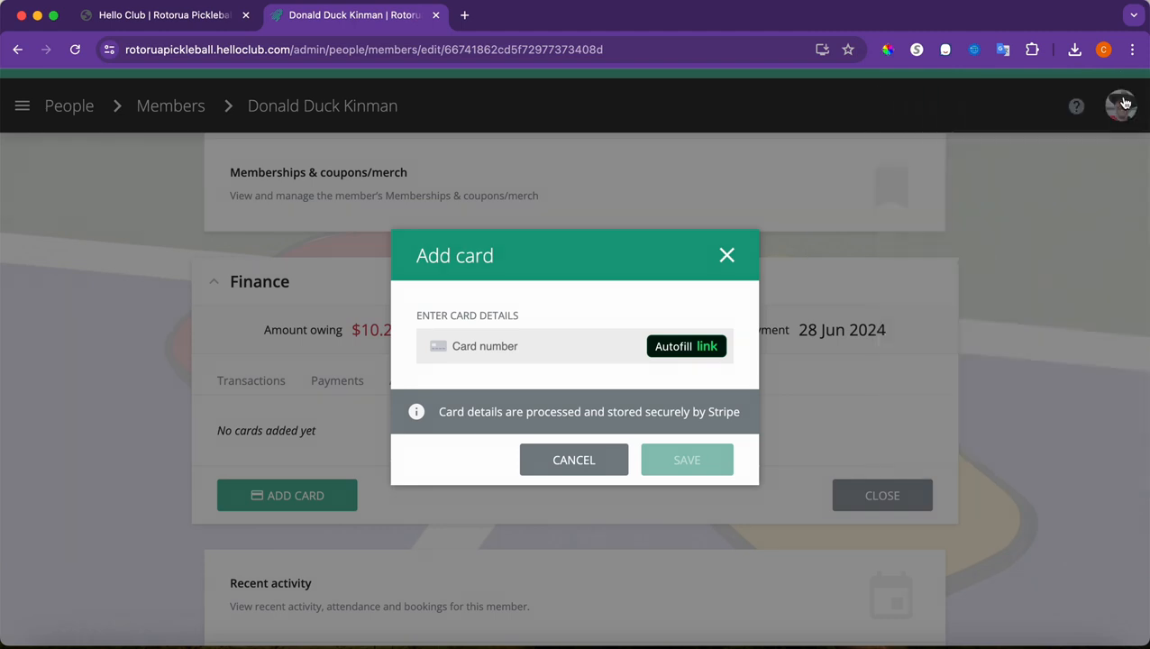
{"action": "left_click", "coordinate": [727, 256]}
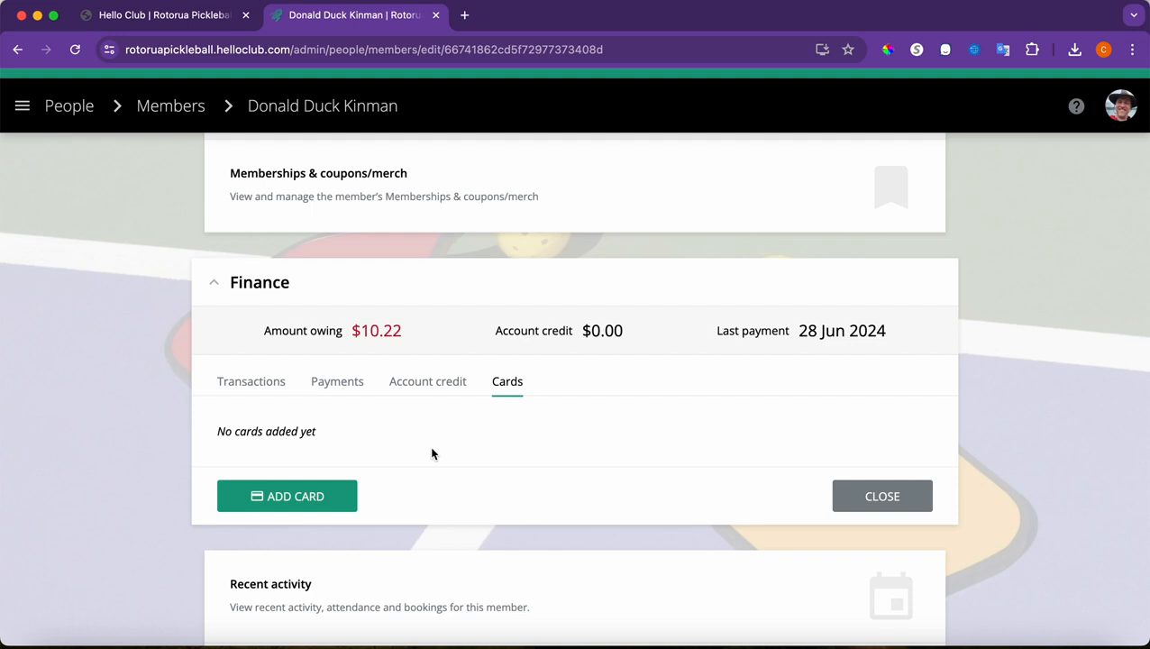
{"action": "scroll", "coordinate": [432, 451], "scroll_direction": "up", "scroll_amount": 2}
{"action": "left_click", "coordinate": [270, 456]}
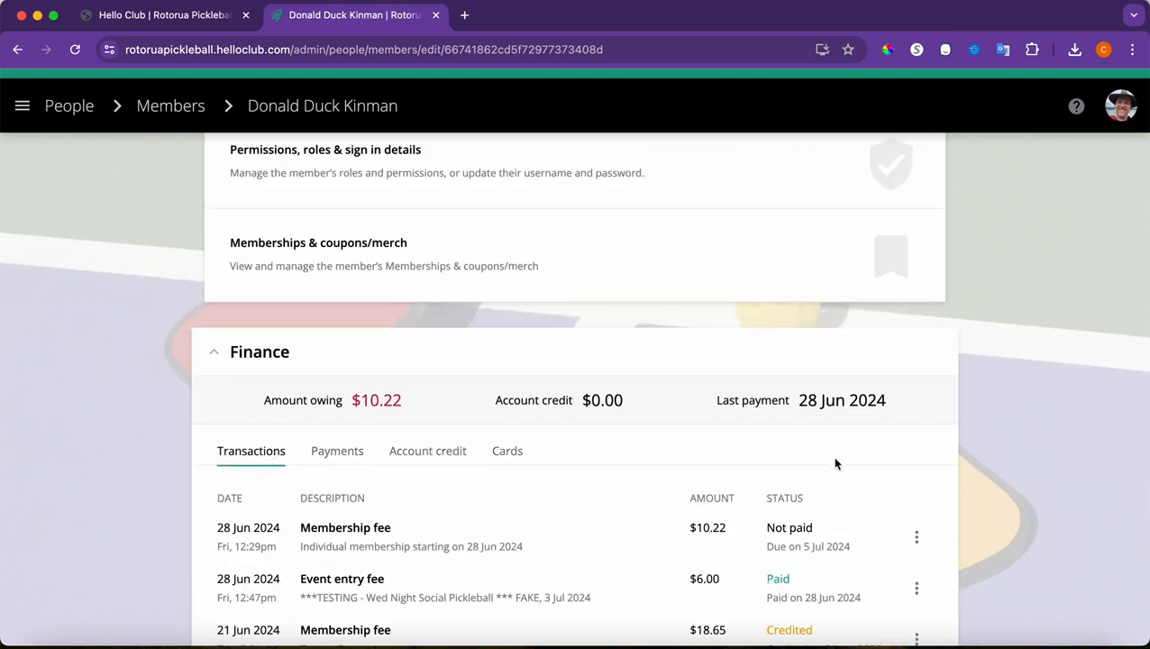
Begin marking the membership fee as paid, then cancel without saving
{"action": "left_click", "coordinate": [916, 537]}
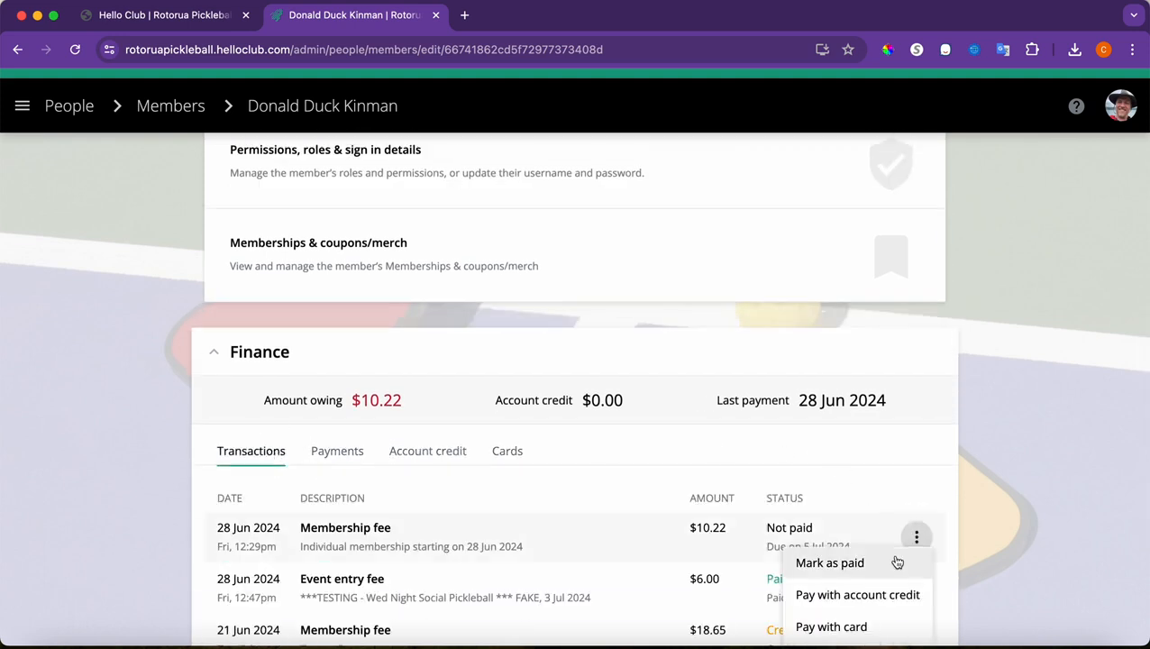
{"action": "scroll", "coordinate": [896, 560], "scroll_direction": "down", "scroll_amount": 2}
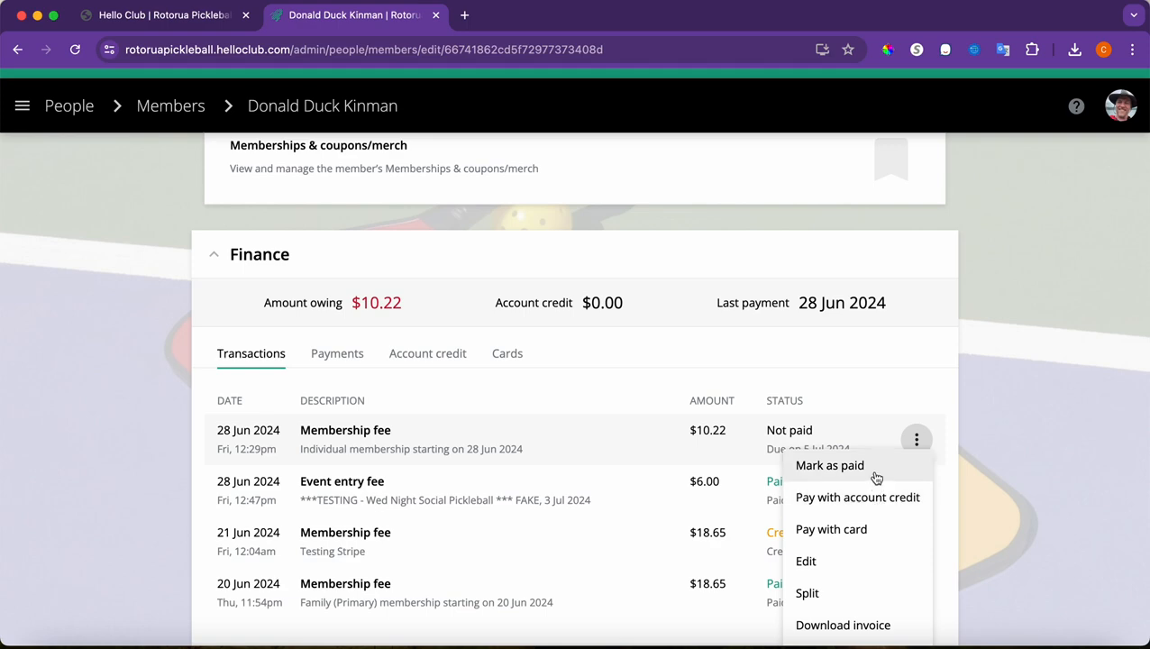
{"action": "left_click", "coordinate": [873, 477]}
{"action": "left_click", "coordinate": [518, 345]}
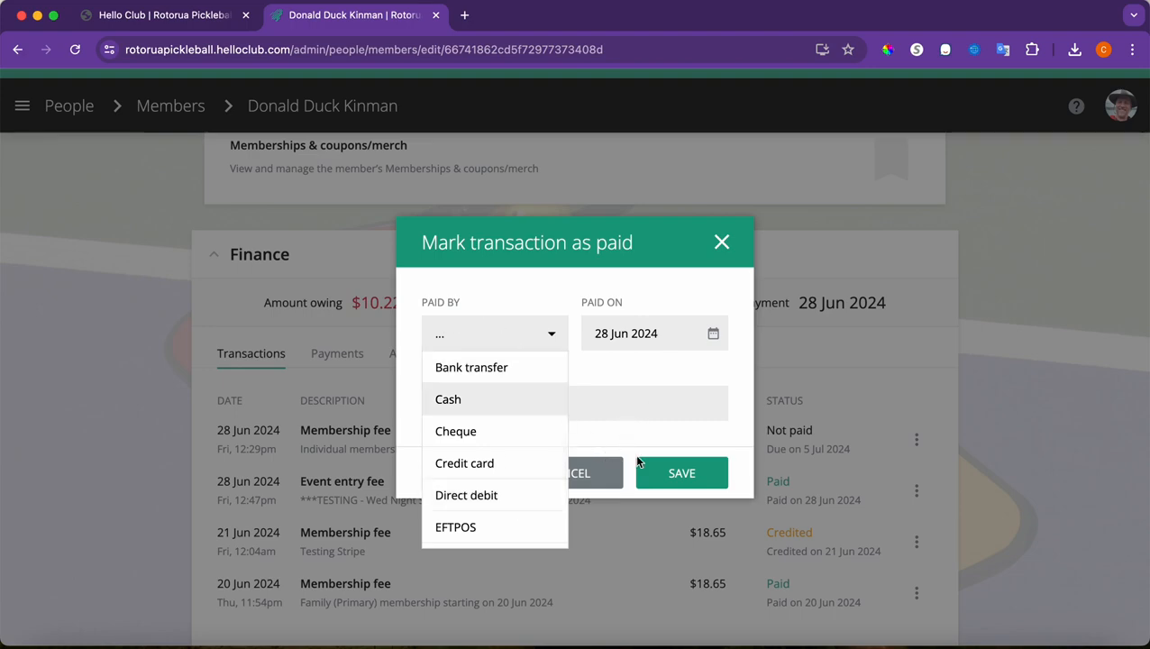
{"action": "left_click", "coordinate": [594, 473]}
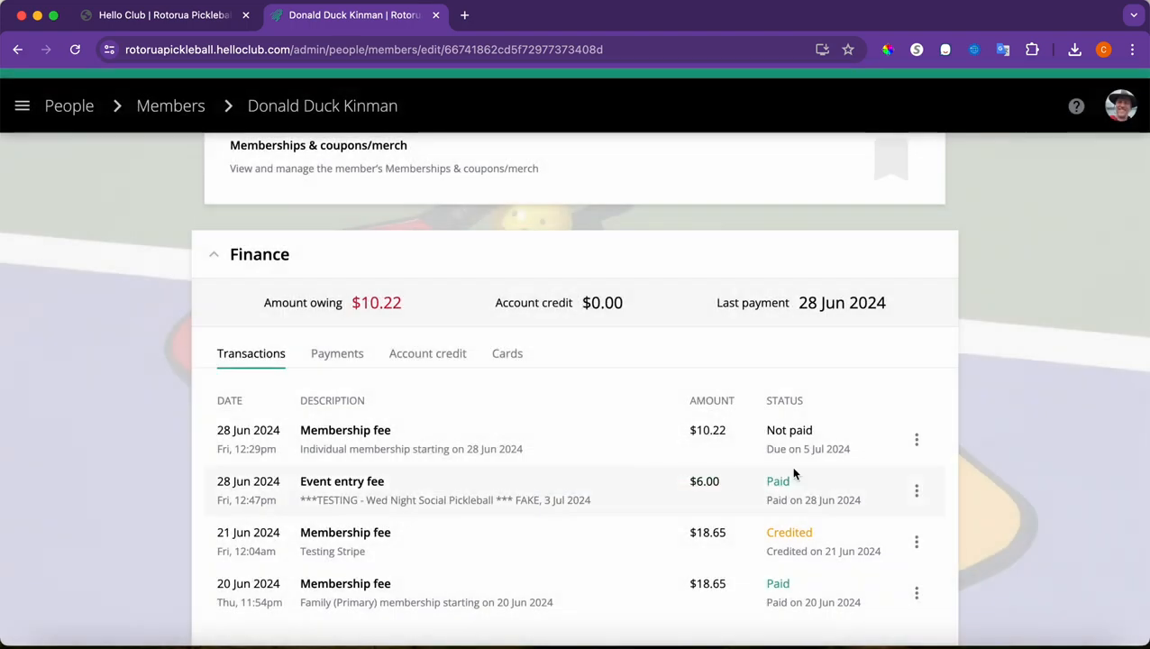
Remove the 28 Jun $10.22 membership fee transaction, leaving $0.00 owing
{"action": "left_click", "coordinate": [917, 439]}
{"action": "scroll", "coordinate": [868, 533], "scroll_direction": "down", "scroll_amount": 2}
{"action": "scroll", "coordinate": [868, 534], "scroll_direction": "down", "scroll_amount": 5}
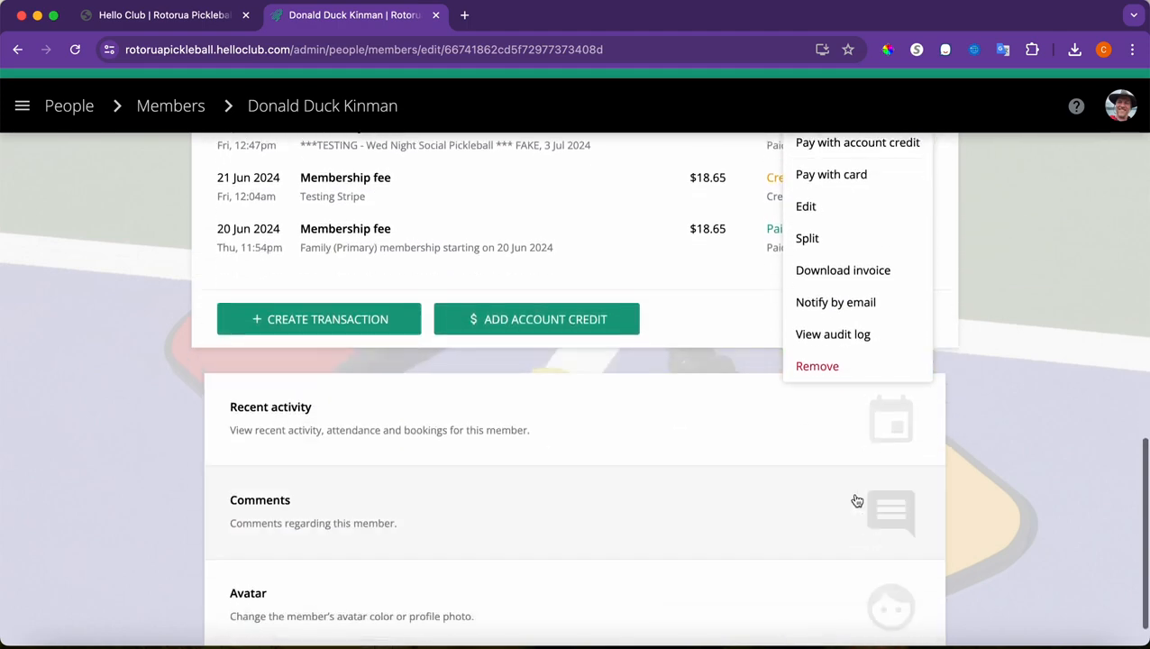
{"action": "left_click", "coordinate": [836, 368]}
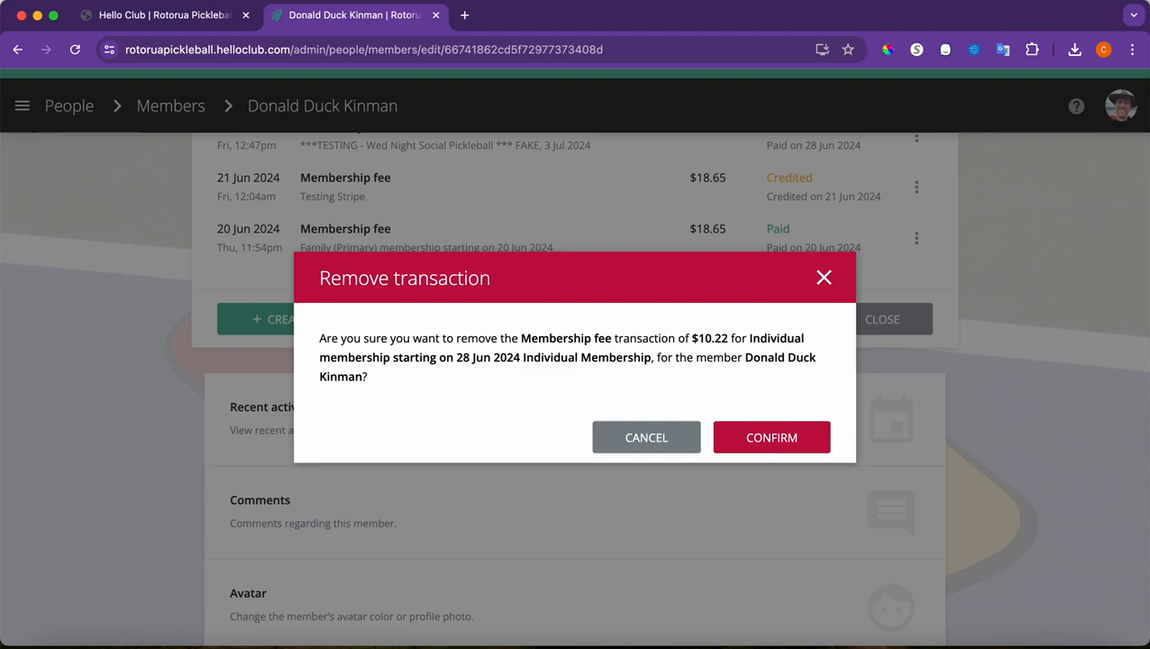
{"action": "left_click", "coordinate": [775, 435]}
{"action": "scroll", "coordinate": [659, 315], "scroll_direction": "up", "scroll_amount": 7}
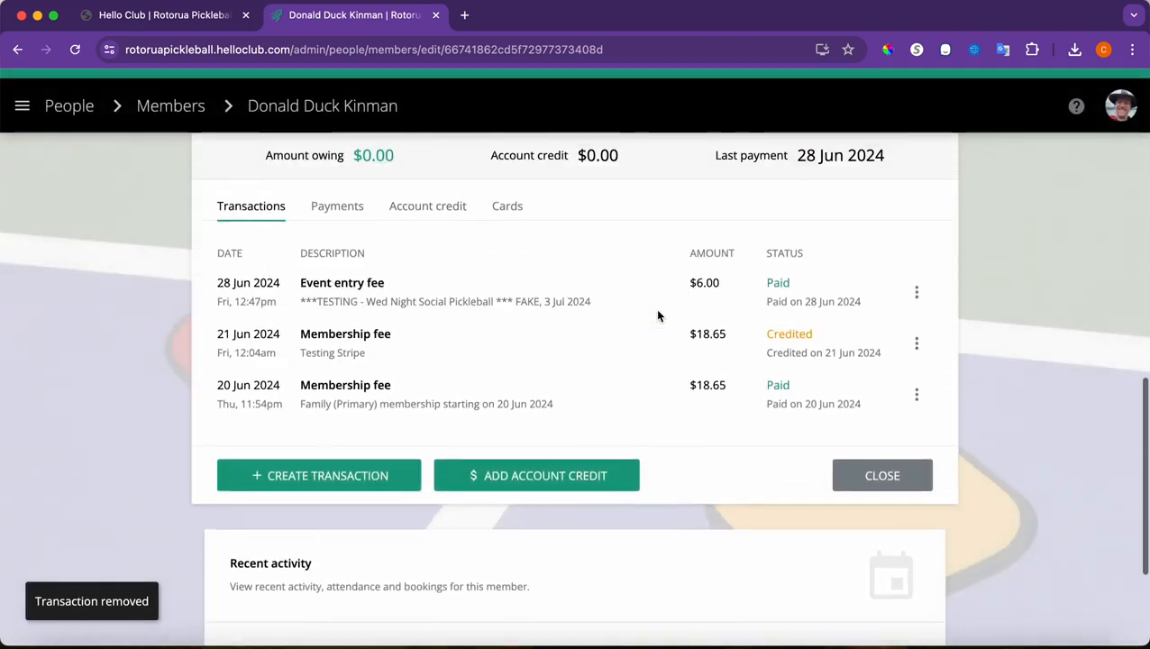
{"action": "scroll", "coordinate": [469, 479], "scroll_direction": "up", "scroll_amount": 3}
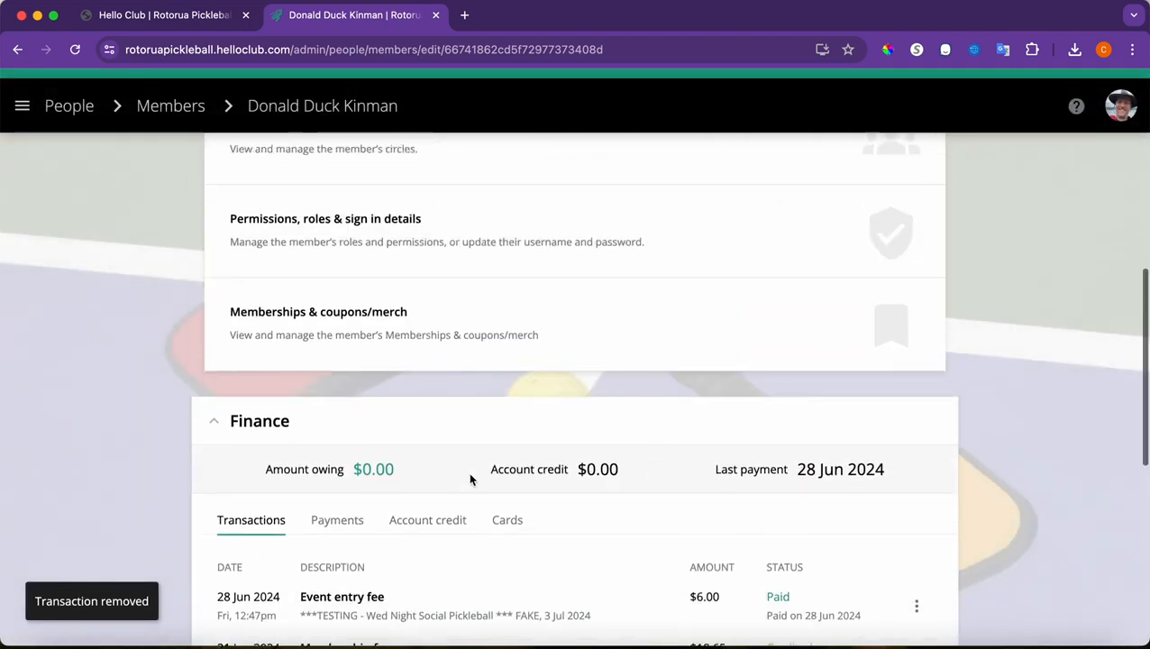
View the current Individual Pickleball membership, then return to the members list
{"action": "left_click", "coordinate": [442, 379]}
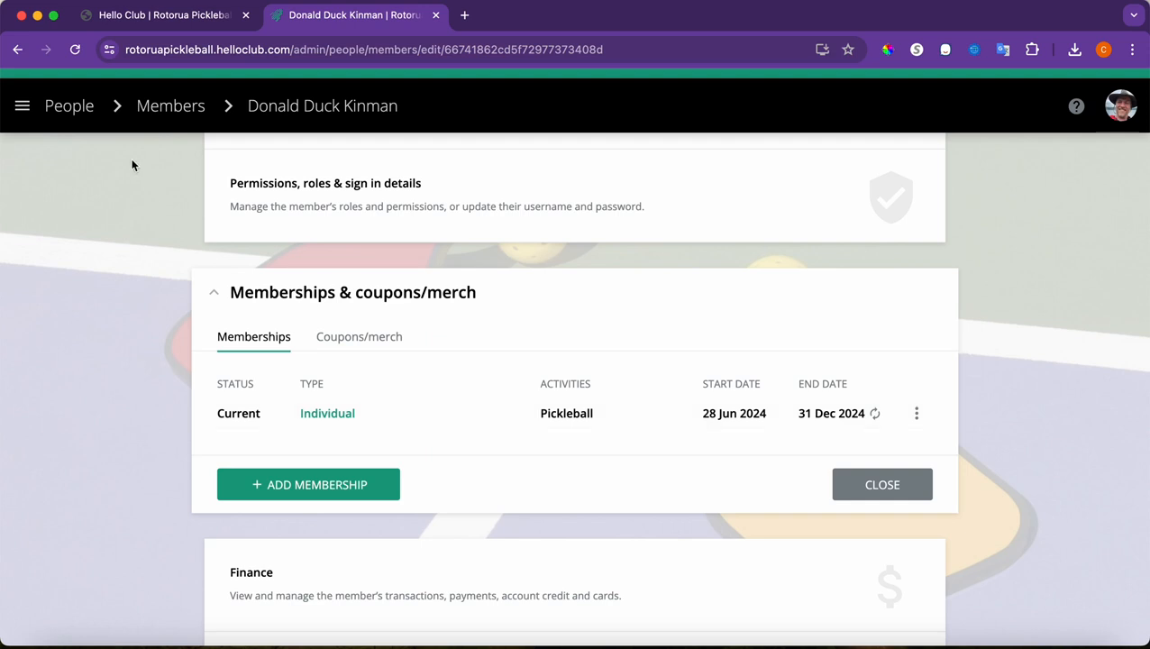
{"action": "left_click", "coordinate": [89, 113]}
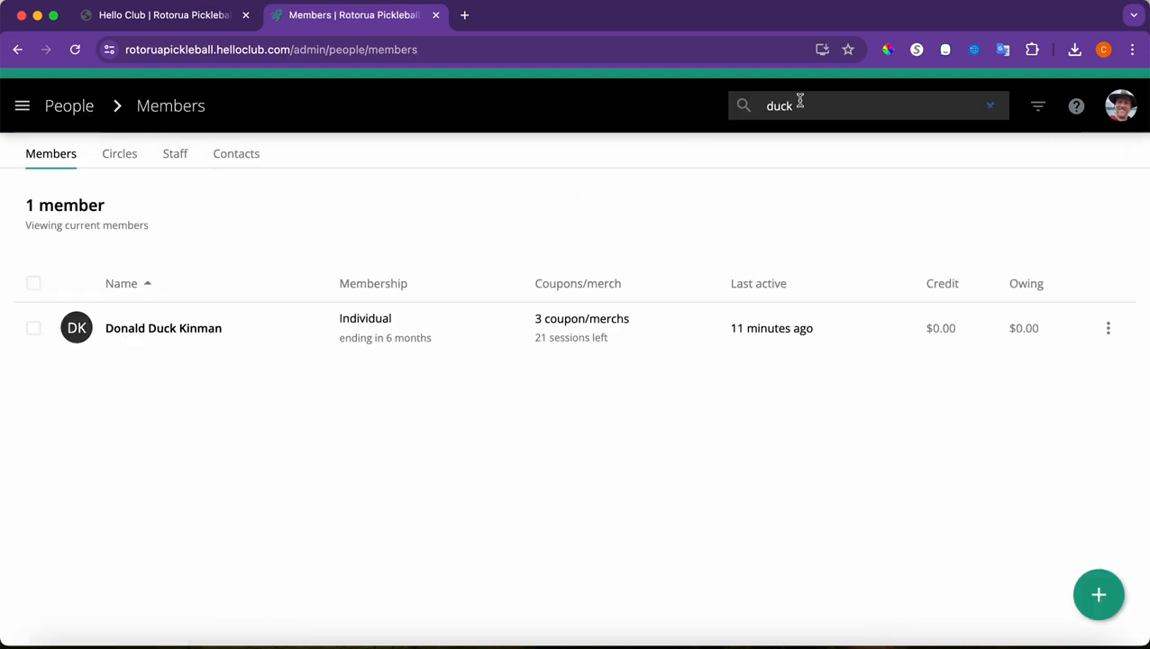
Search the members list by name and open the second matching member's profile
{"action": "double_click", "coordinate": [818, 106]}
{"action": "type", "text": "tony"}
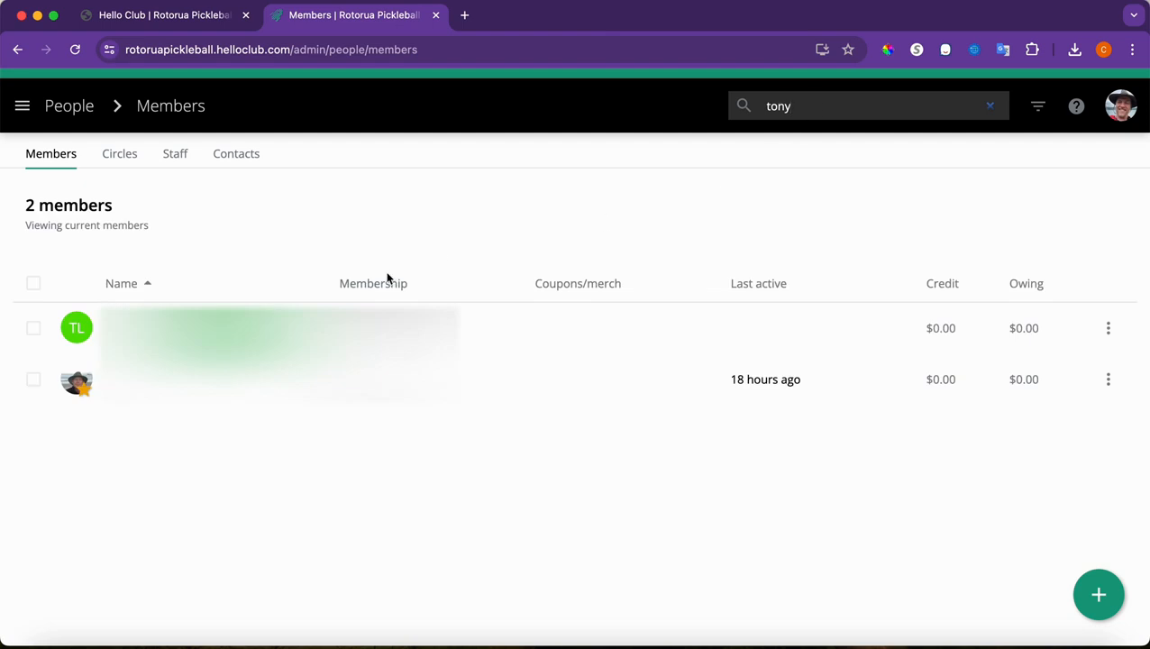
{"action": "left_click", "coordinate": [177, 371]}
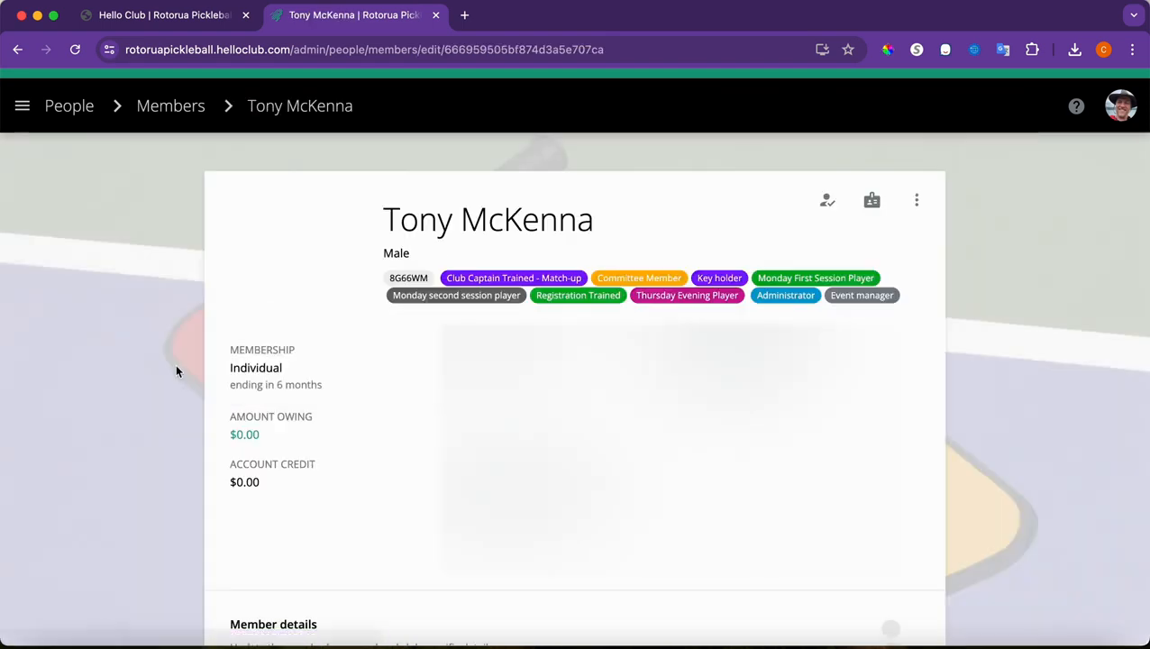
Remove the member's 28 Jun 2024 $6.00 Event entry fee transaction from Finance
{"action": "scroll", "coordinate": [177, 371], "scroll_direction": "down", "scroll_amount": 6}
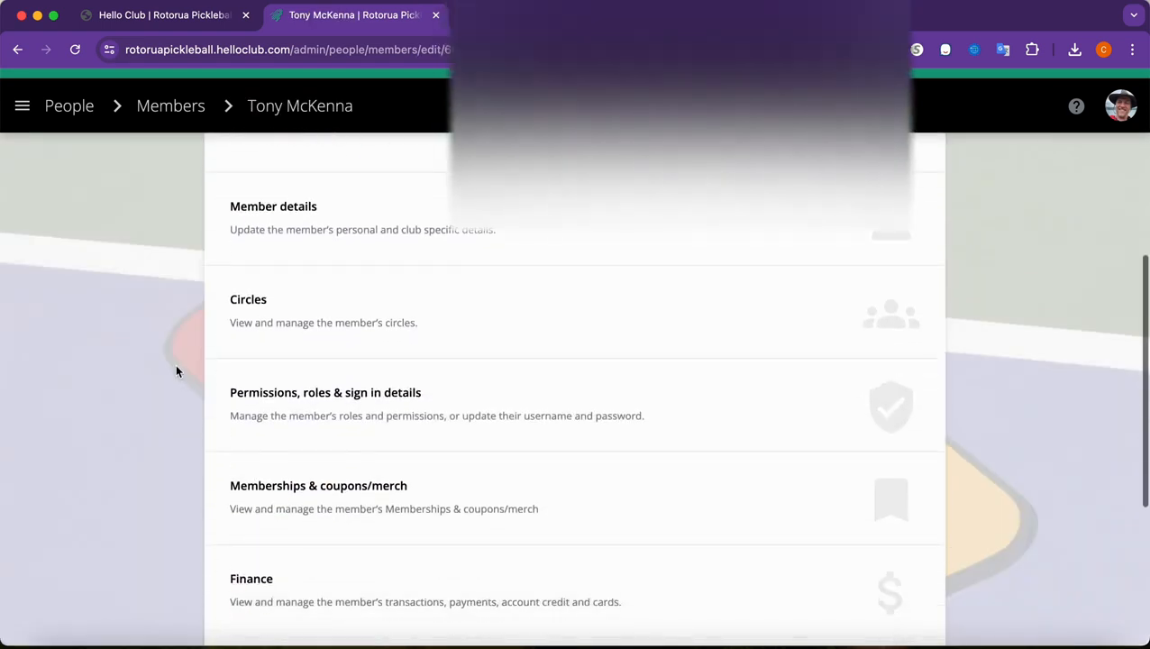
{"action": "left_click", "coordinate": [315, 478]}
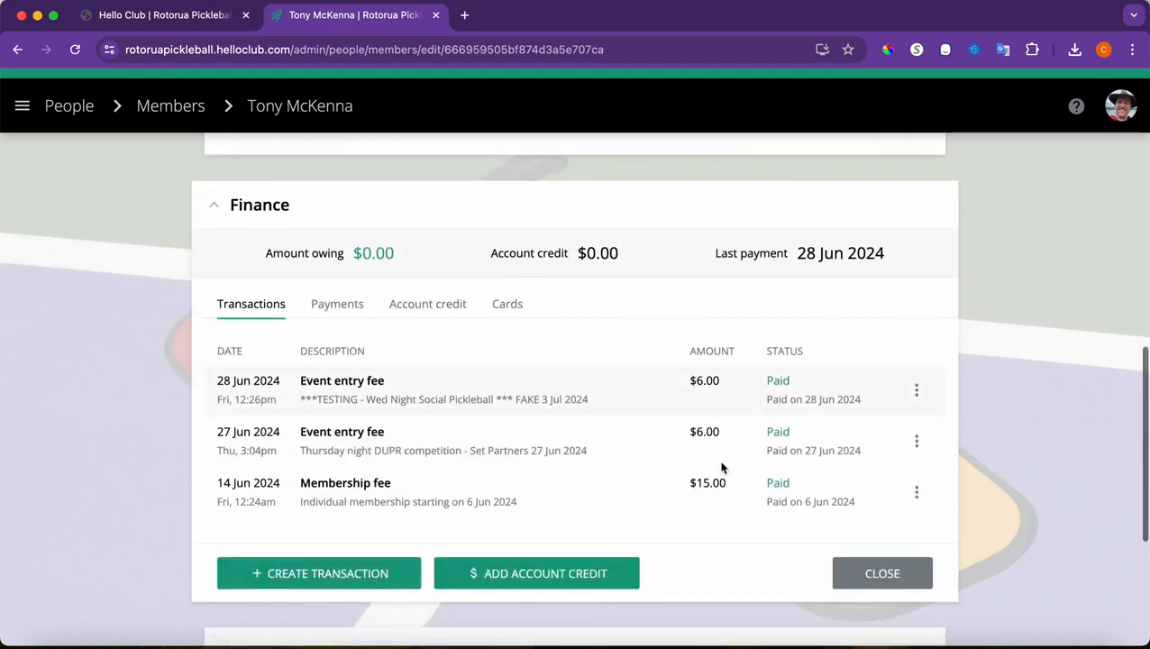
{"action": "left_click", "coordinate": [917, 390]}
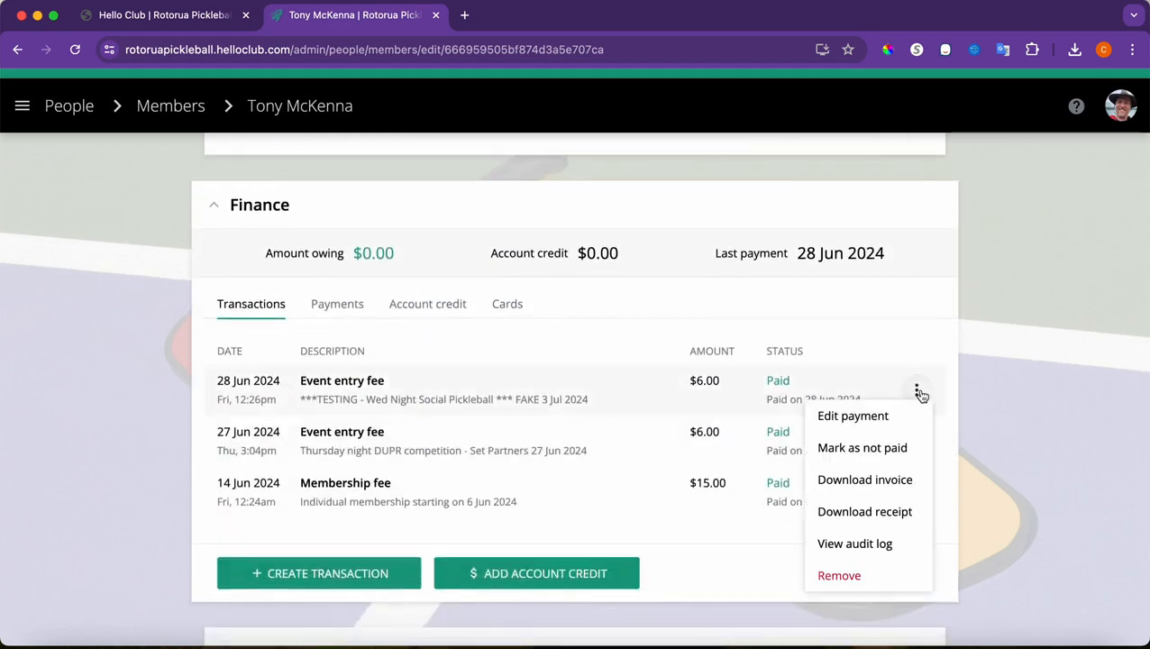
{"action": "left_click", "coordinate": [880, 574]}
{"action": "left_click", "coordinate": [799, 435]}
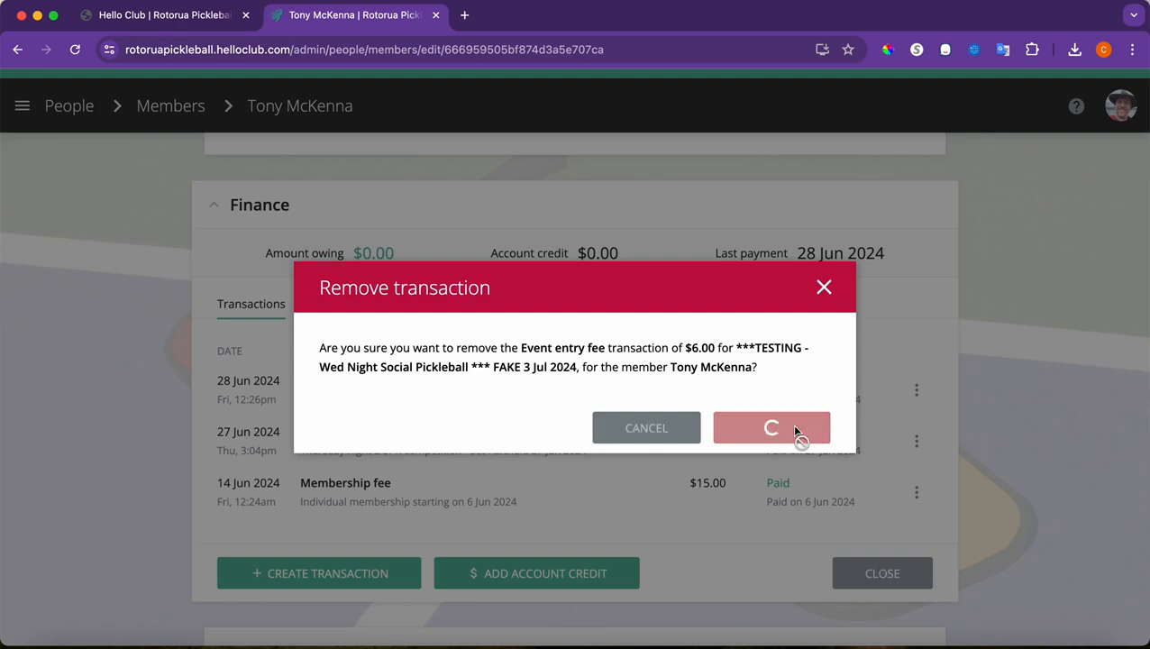
{"action": "scroll", "coordinate": [314, 272], "scroll_direction": "up", "scroll_amount": 10}
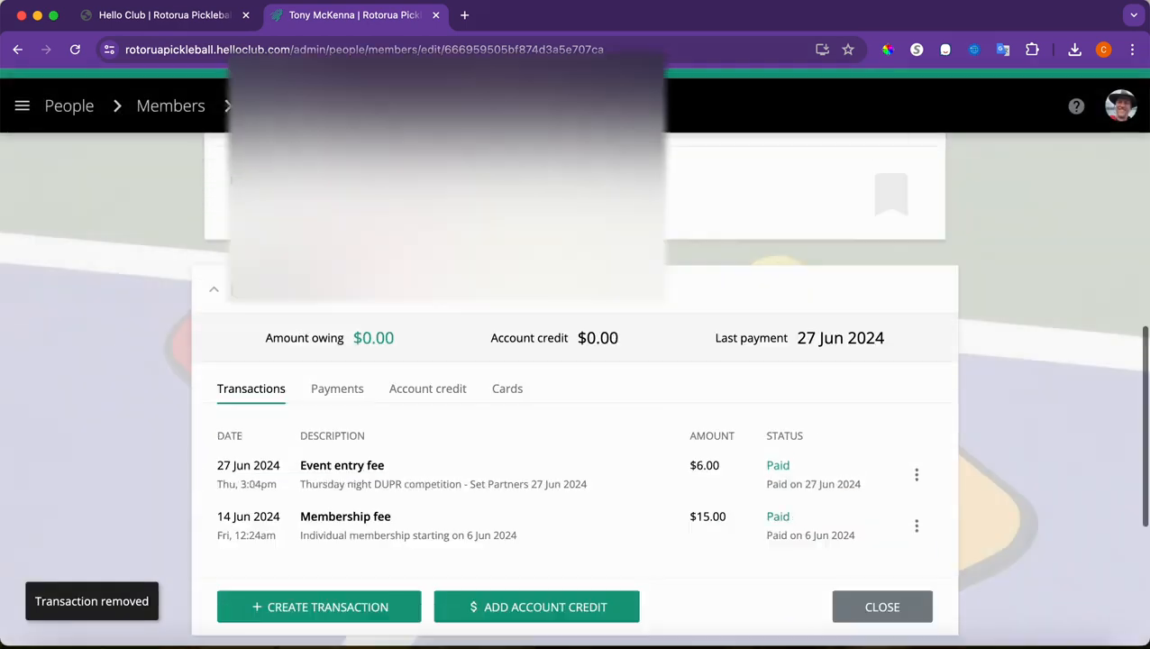
{"action": "left_click", "coordinate": [21, 105]}
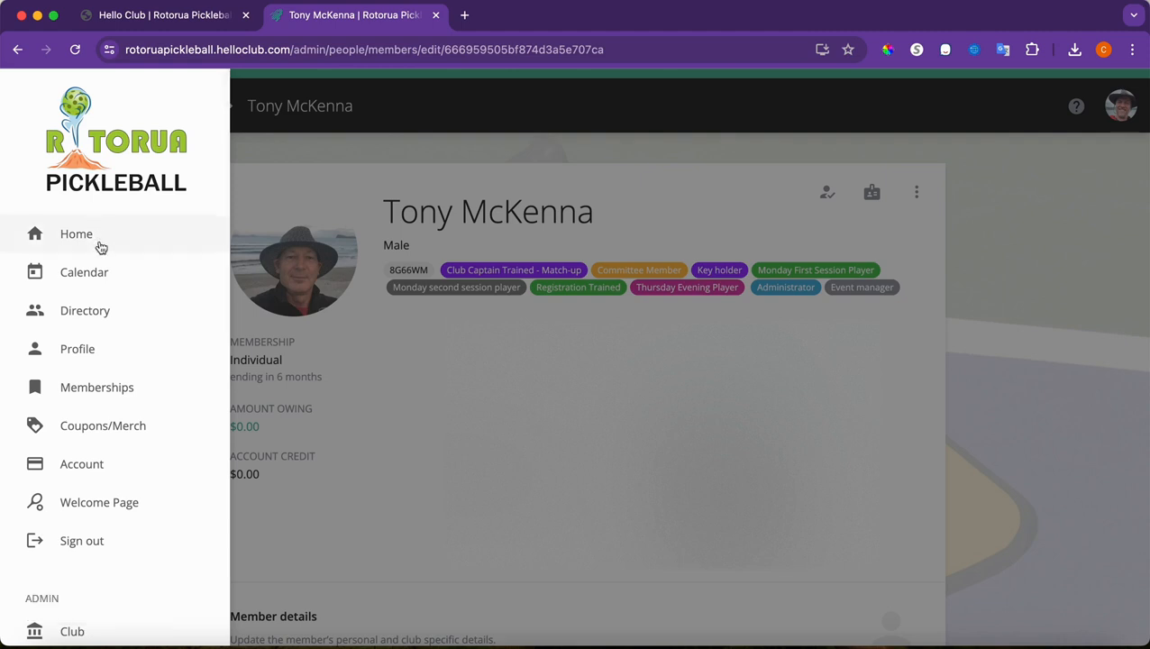
Return to the Members list, search for the first member by name and open their profile
{"action": "left_click", "coordinate": [380, 153]}
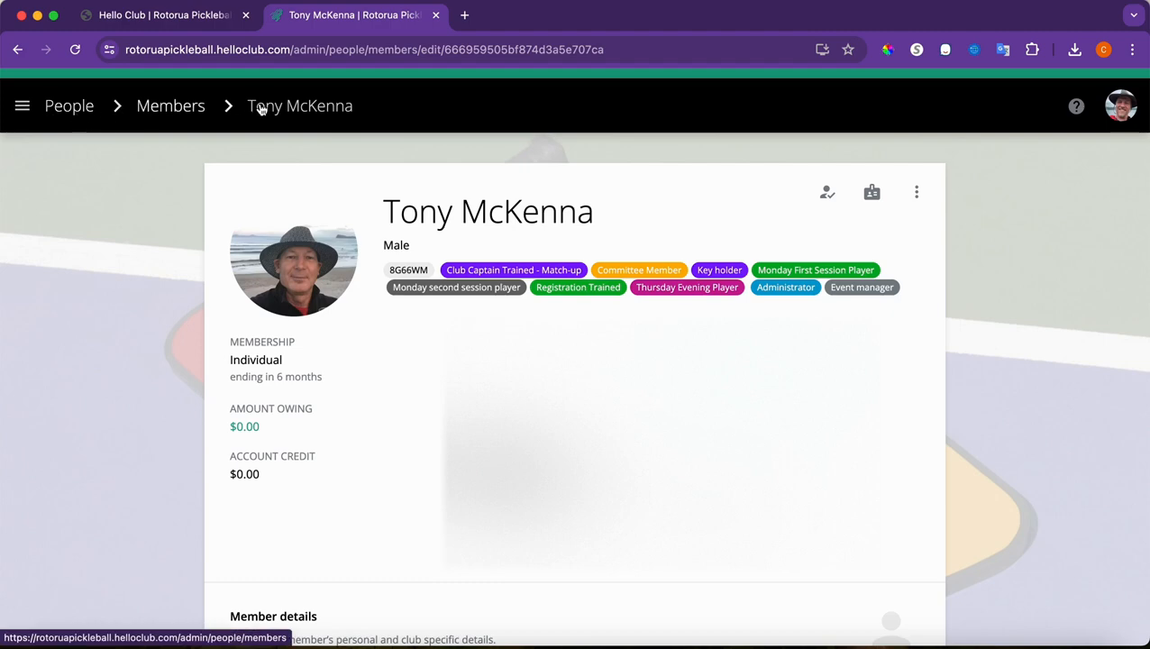
{"action": "left_click", "coordinate": [83, 106]}
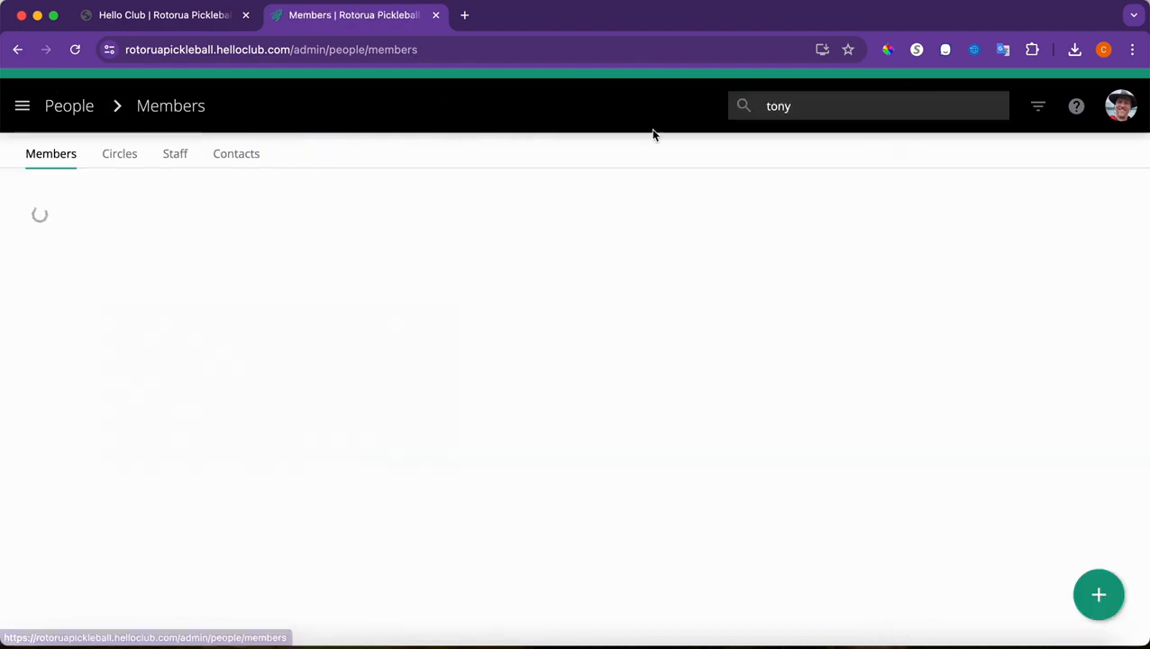
{"action": "left_click", "coordinate": [826, 110]}
{"action": "type", "text": "duck"}
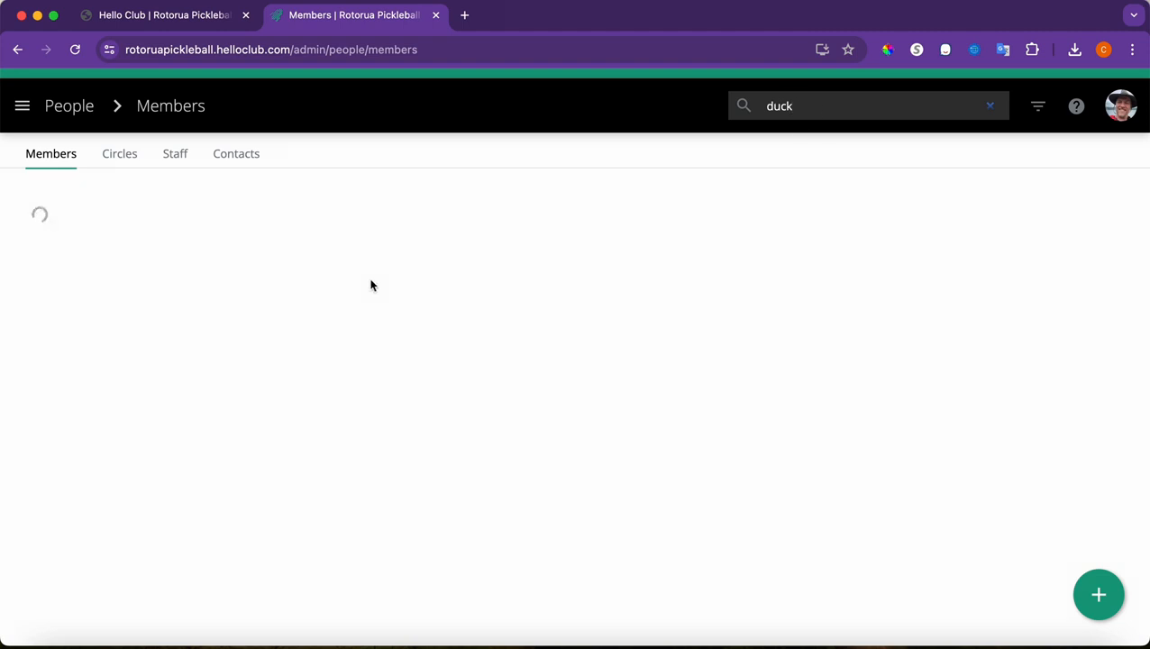
{"action": "left_click", "coordinate": [200, 334]}
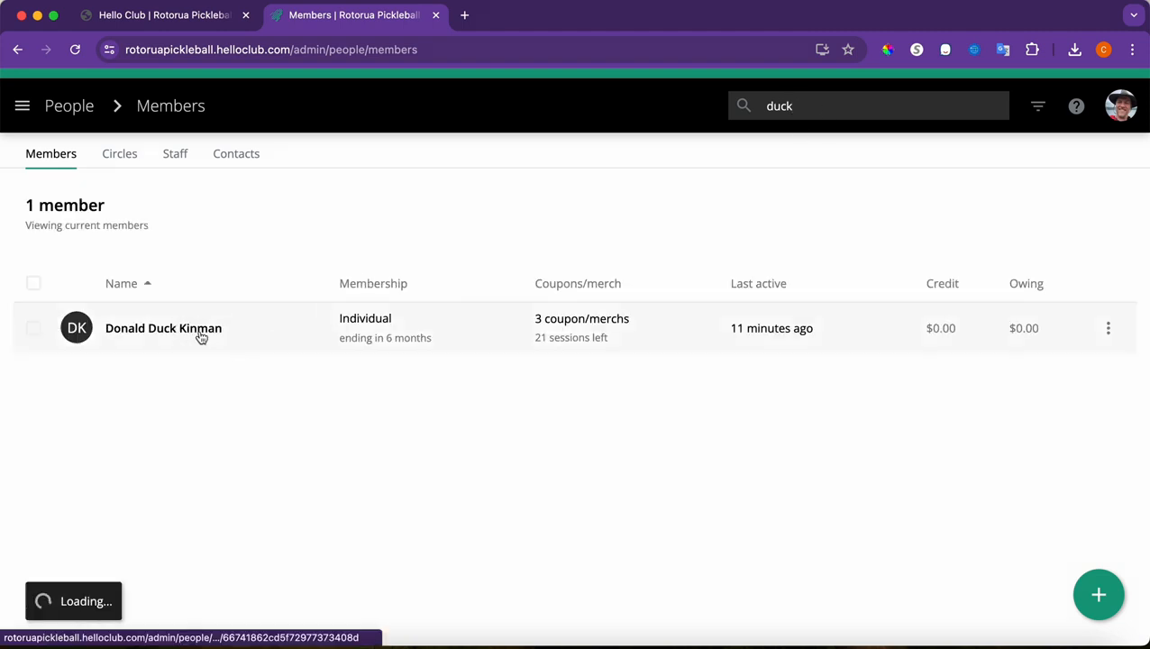
Add a Concession Card (12 sessions for $60) with a $60.00 transaction and no member email
{"action": "scroll", "coordinate": [356, 464], "scroll_direction": "down", "scroll_amount": 8}
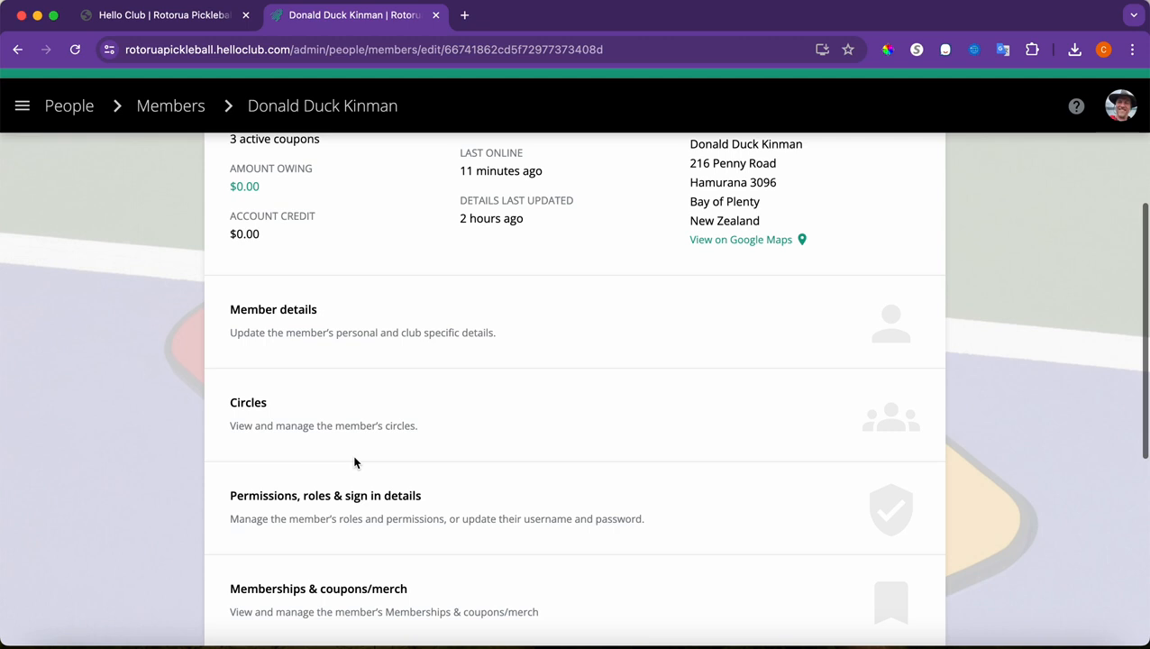
{"action": "left_click", "coordinate": [319, 505]}
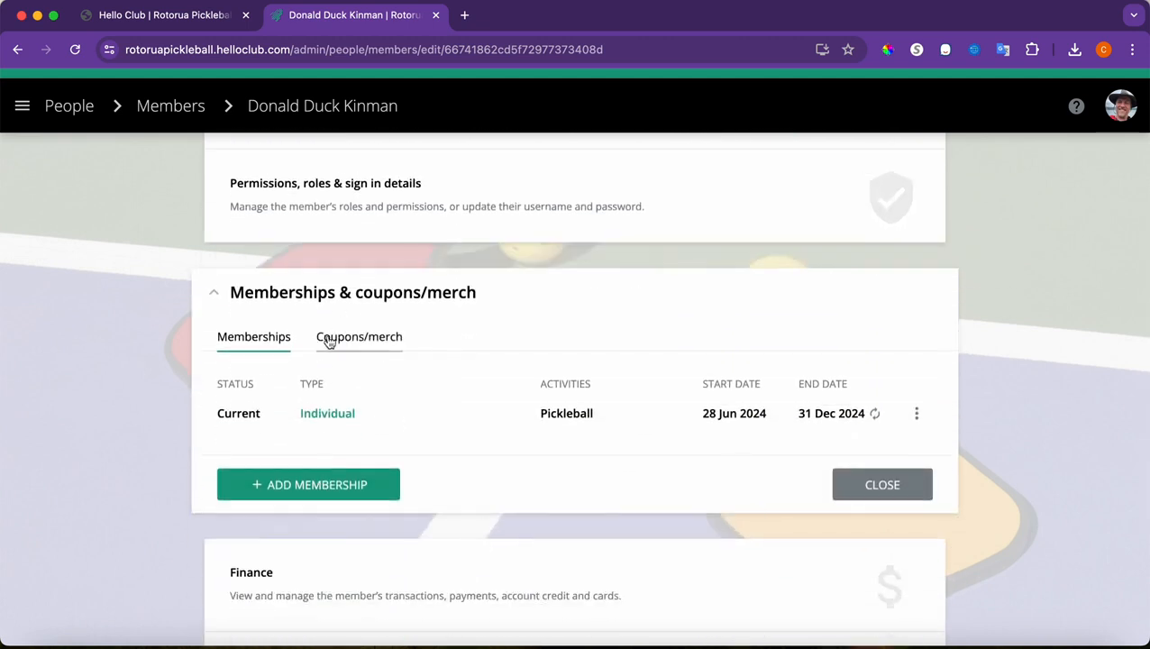
{"action": "left_click", "coordinate": [348, 342]}
{"action": "scroll", "coordinate": [454, 443], "scroll_direction": "down", "scroll_amount": 2}
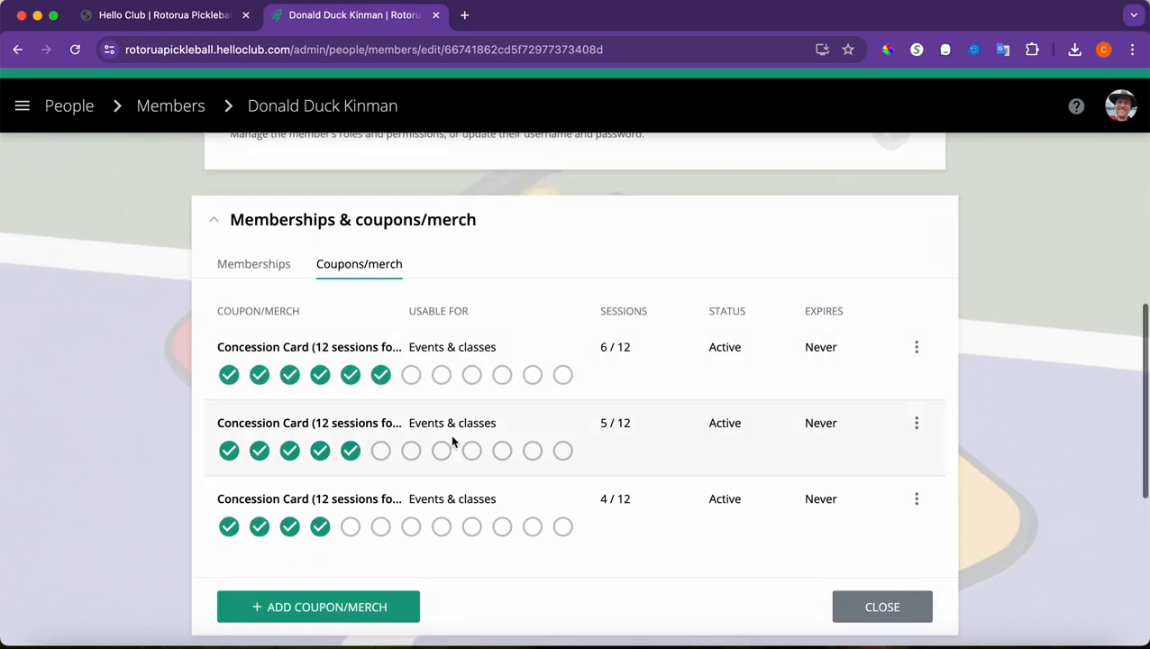
{"action": "left_click", "coordinate": [358, 596]}
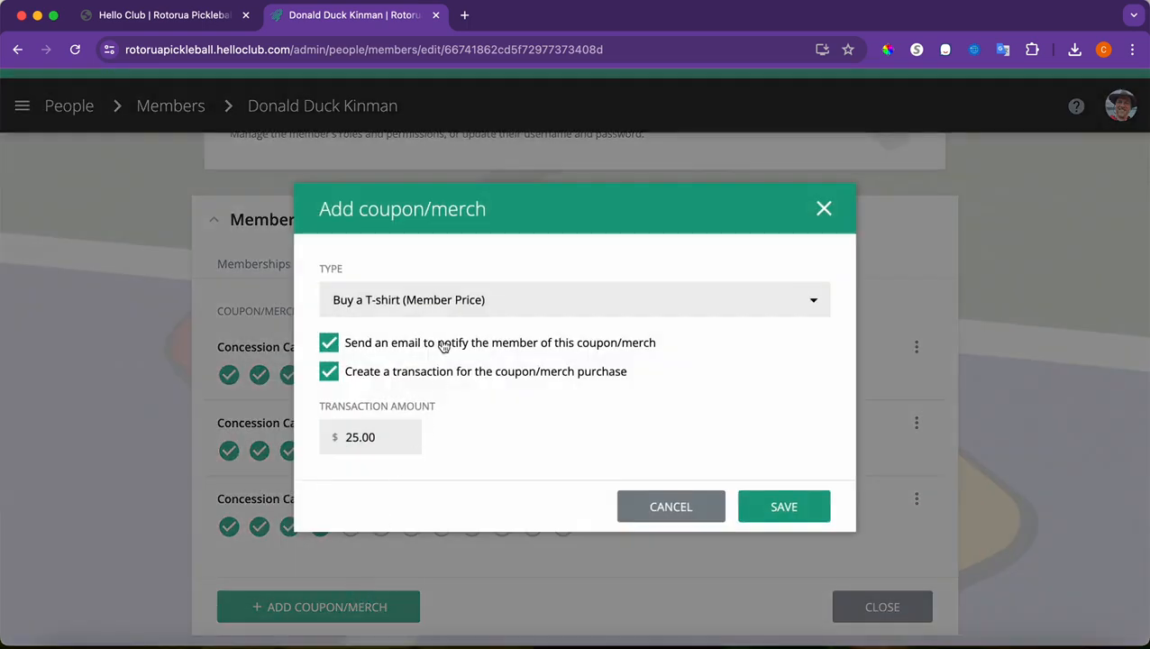
{"action": "left_click", "coordinate": [401, 309]}
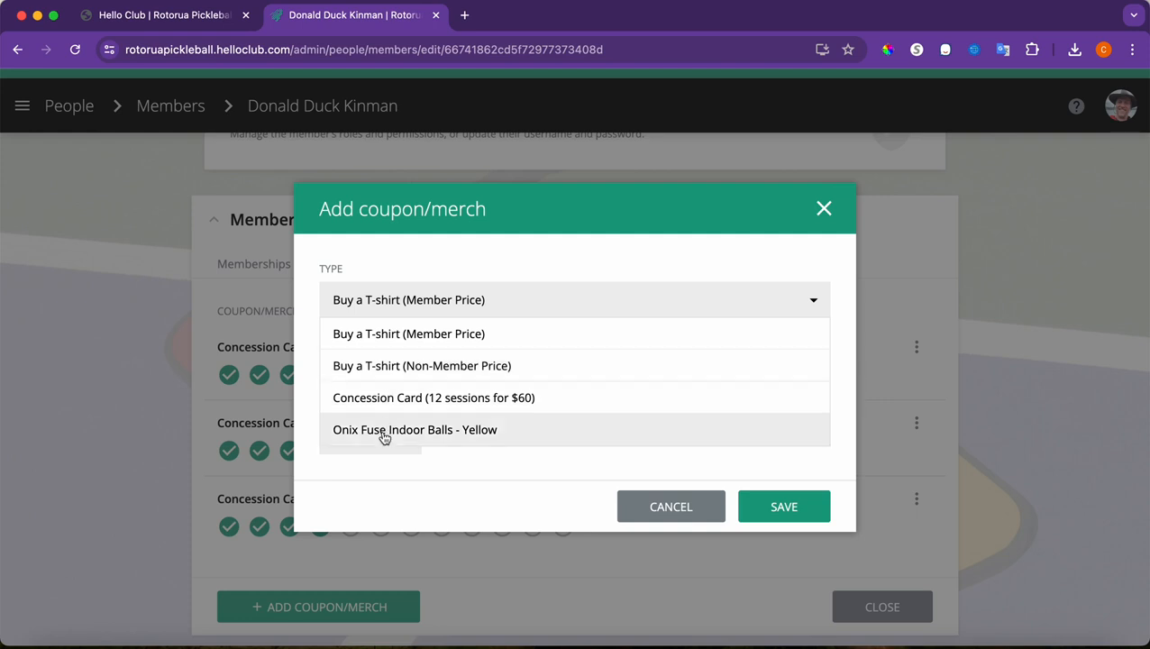
{"action": "left_click", "coordinate": [388, 400]}
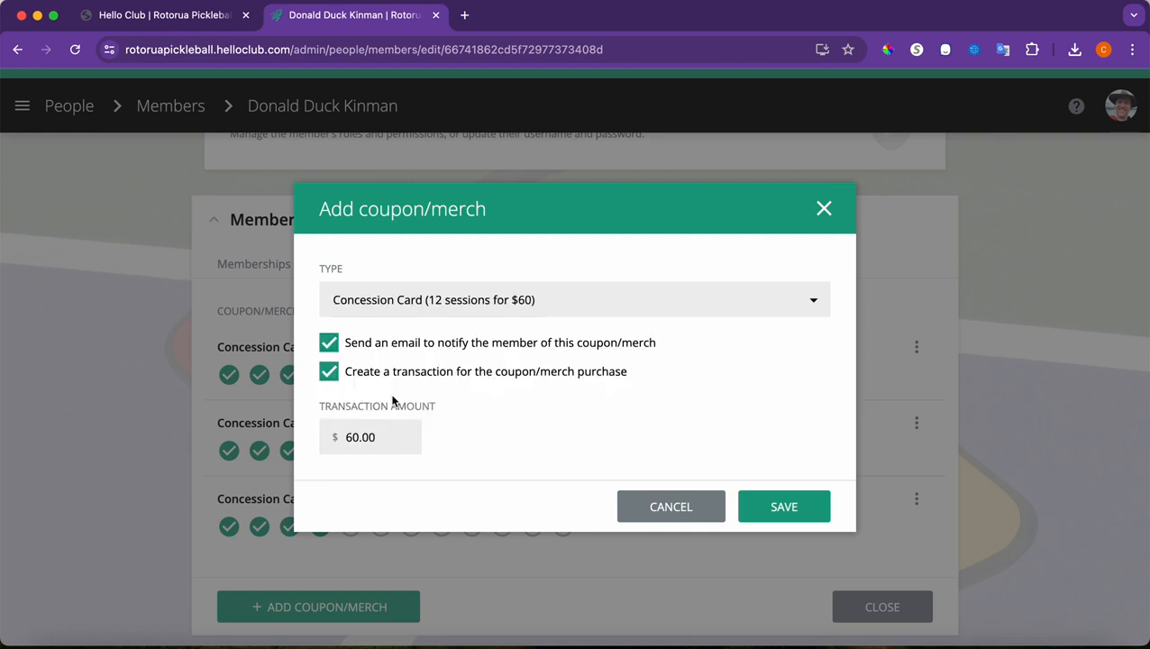
{"action": "left_click", "coordinate": [331, 343]}
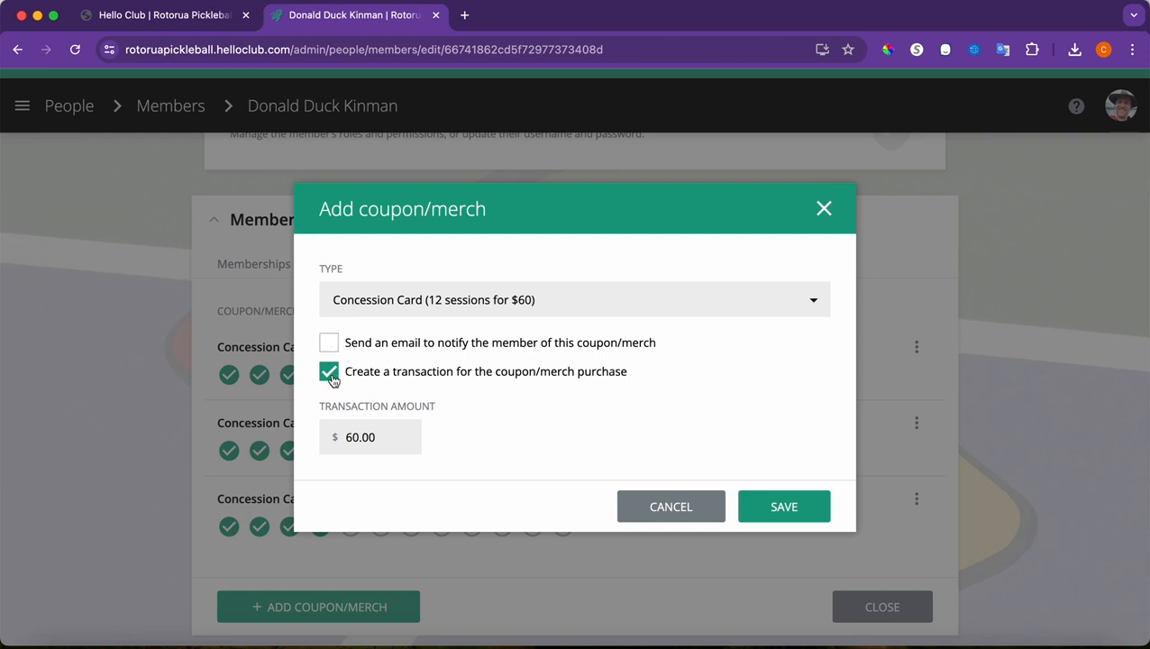
{"action": "left_click", "coordinate": [809, 509]}
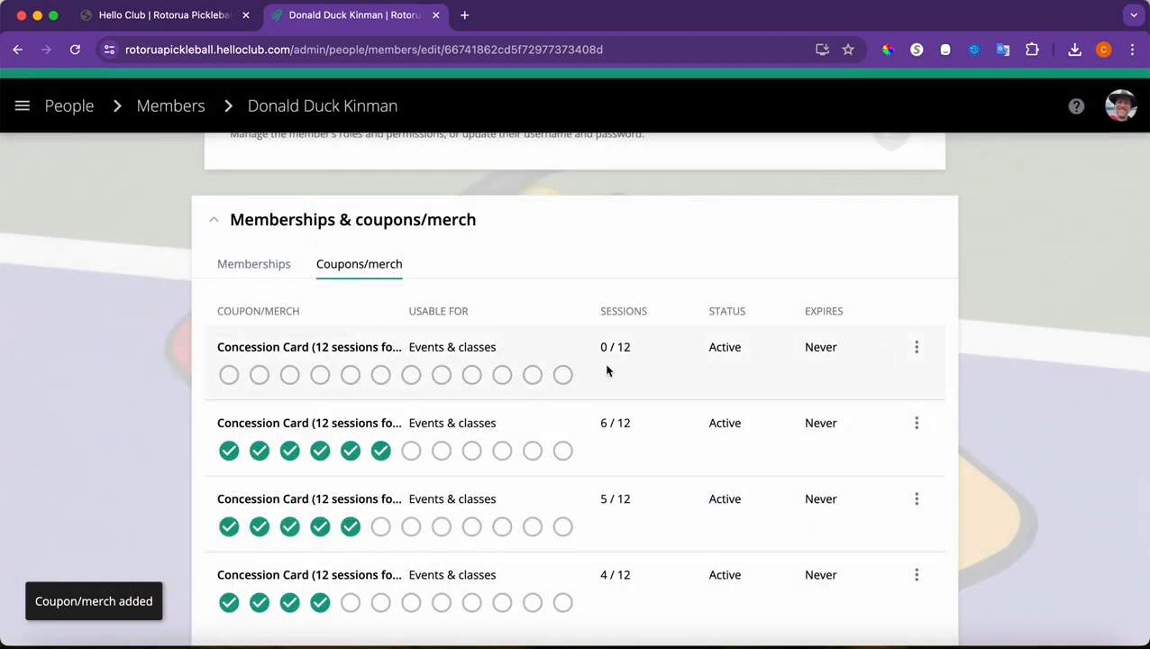
Remove the 0/12, 6/12 and 5/12 Concession Cards, confirming each removal
{"action": "left_click", "coordinate": [917, 350]}
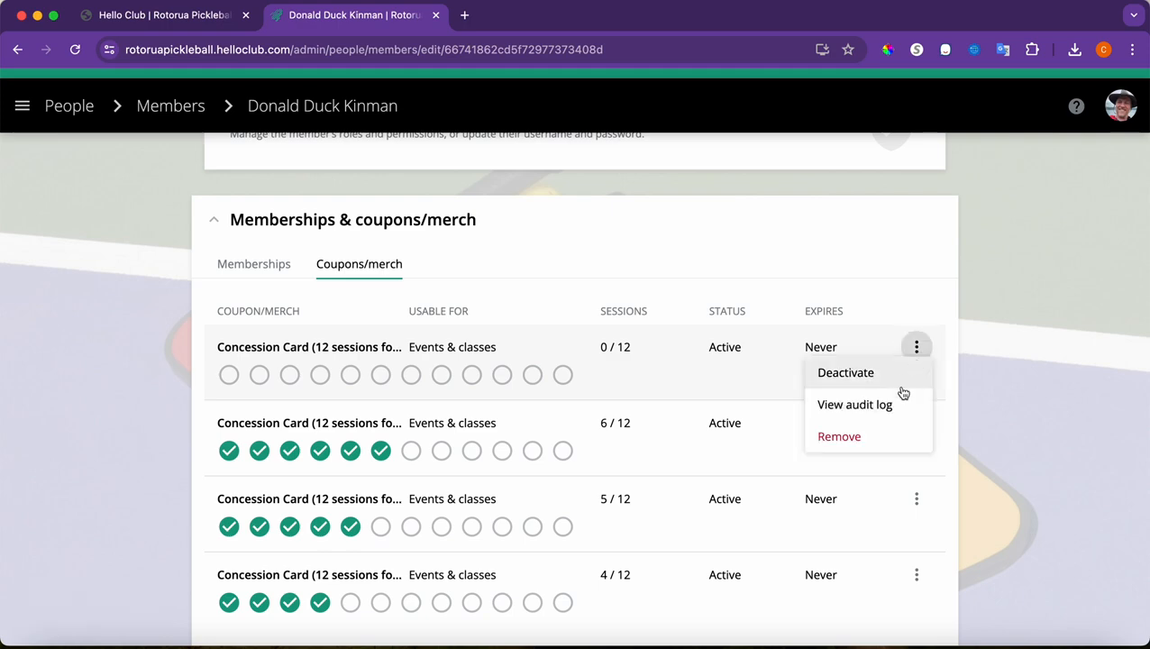
{"action": "left_click", "coordinate": [881, 437]}
{"action": "left_click", "coordinate": [793, 440]}
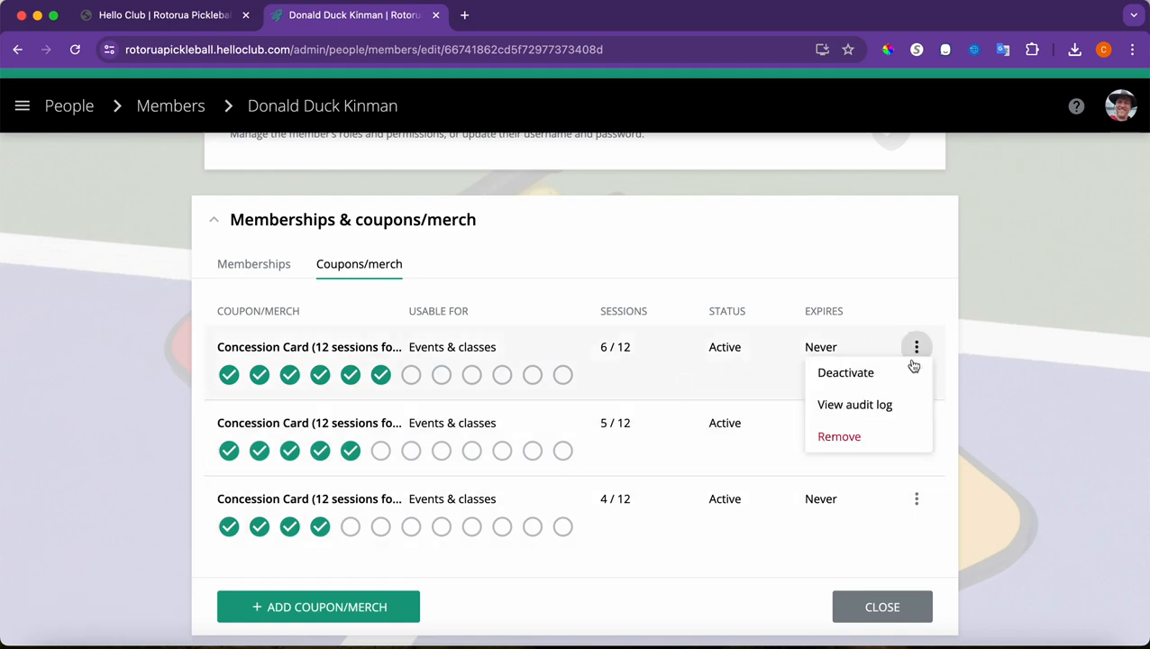
{"action": "left_click", "coordinate": [867, 437]}
{"action": "left_click", "coordinate": [805, 428]}
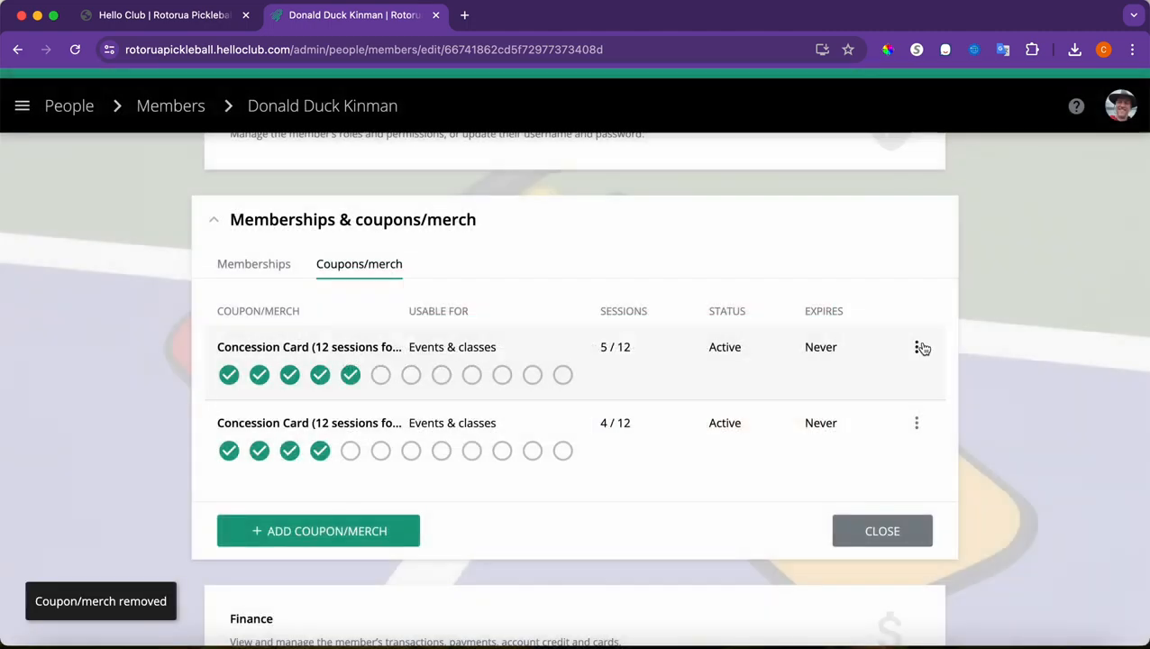
{"action": "left_click", "coordinate": [918, 343]}
{"action": "left_click", "coordinate": [886, 435]}
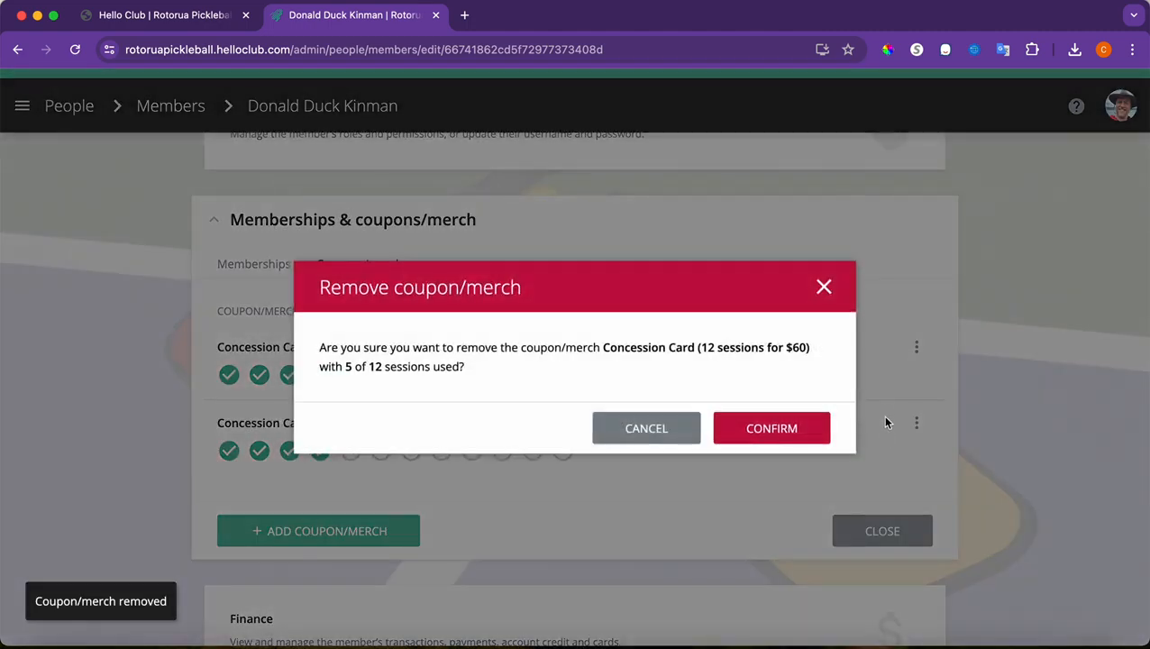
{"action": "left_click", "coordinate": [806, 429]}
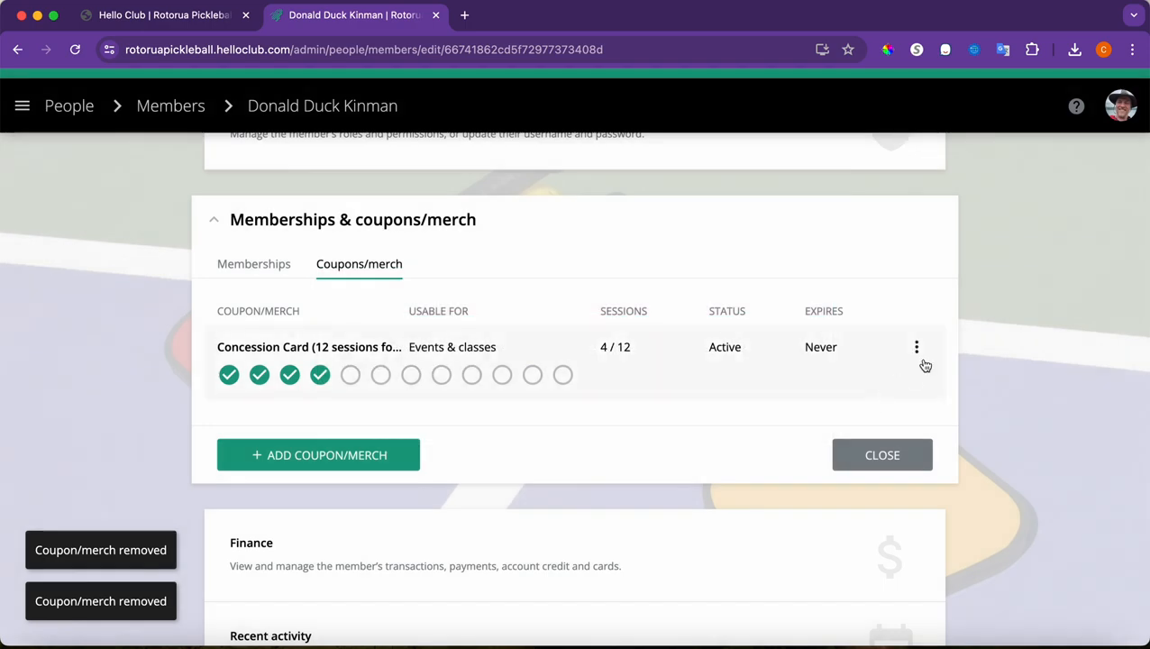
Add a Concession Card (12 sessions for $60) without creating a transaction or emailing the member
{"action": "left_click", "coordinate": [370, 454]}
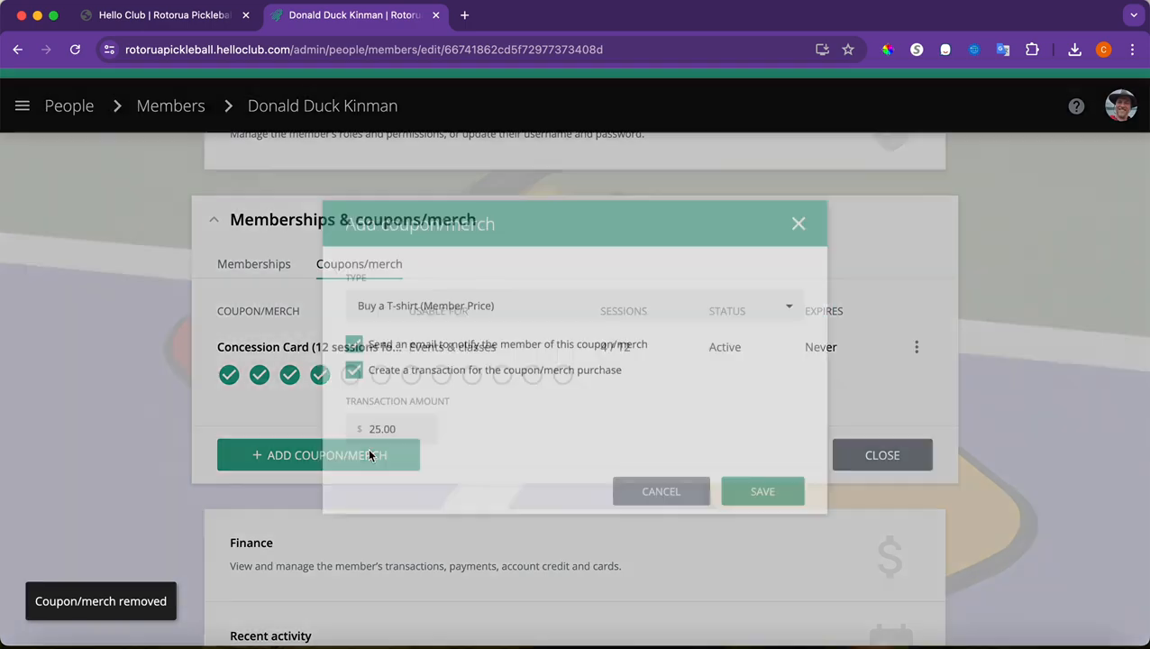
{"action": "left_click", "coordinate": [423, 297]}
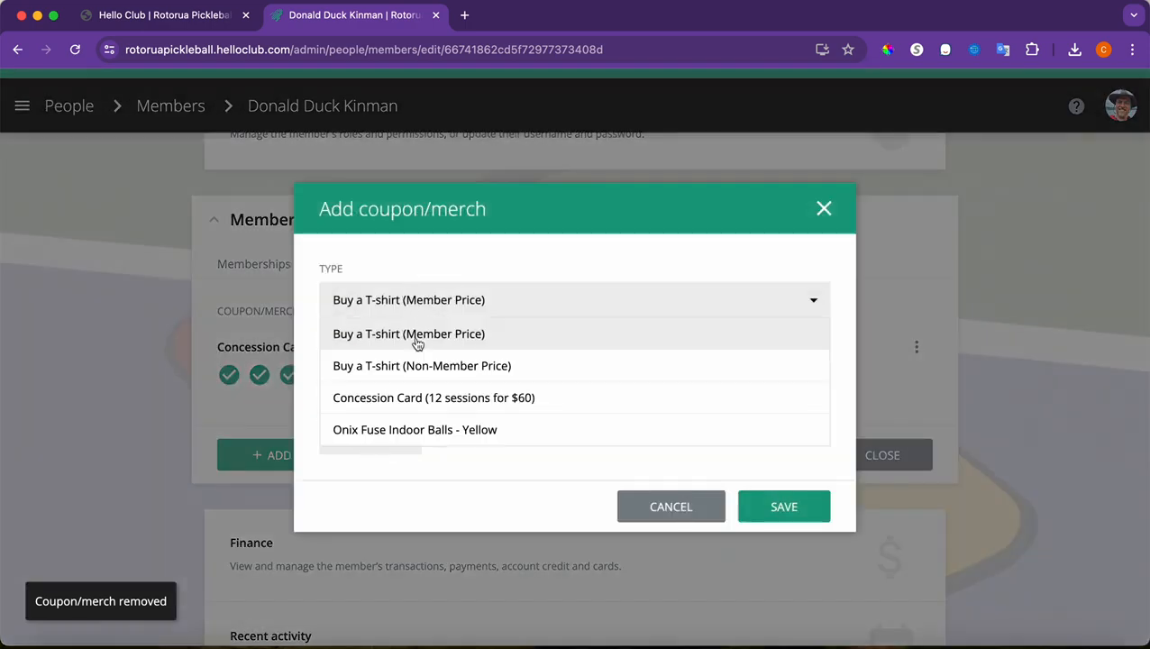
{"action": "left_click", "coordinate": [405, 399]}
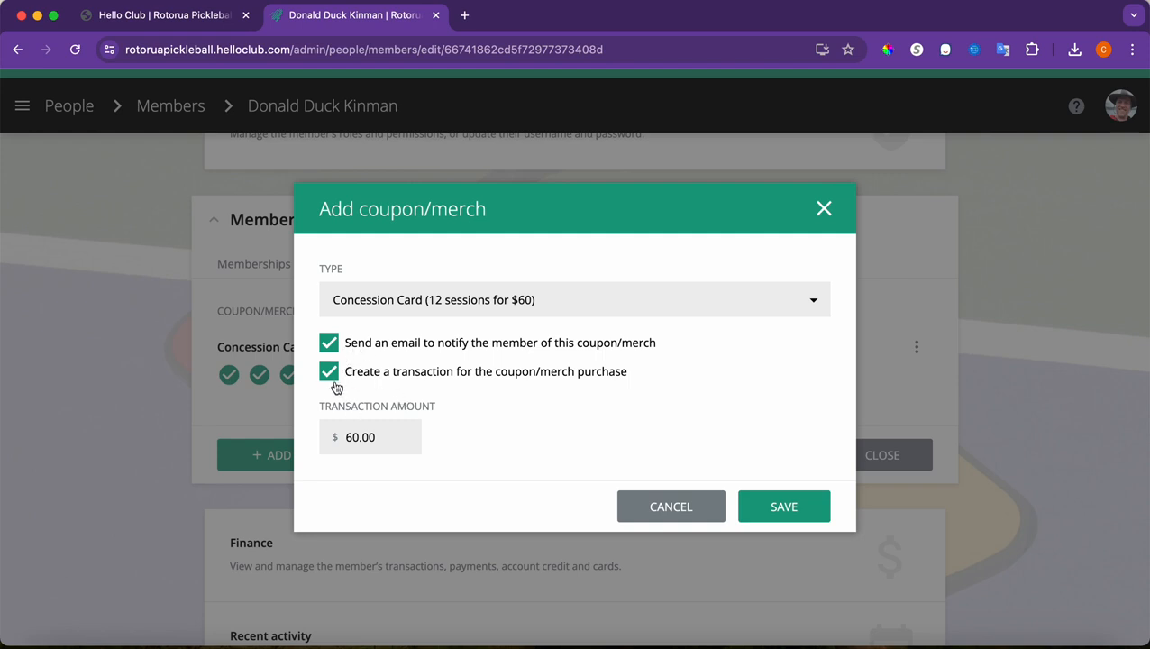
{"action": "left_click", "coordinate": [330, 374]}
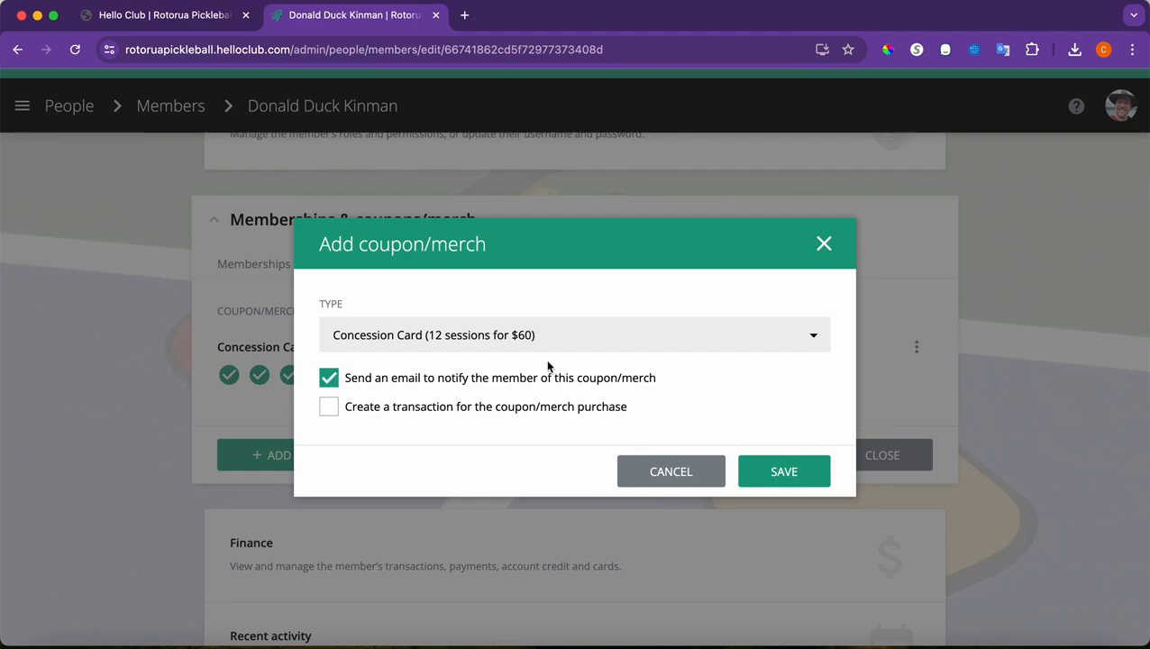
{"action": "left_click", "coordinate": [337, 385]}
{"action": "left_click", "coordinate": [797, 484]}
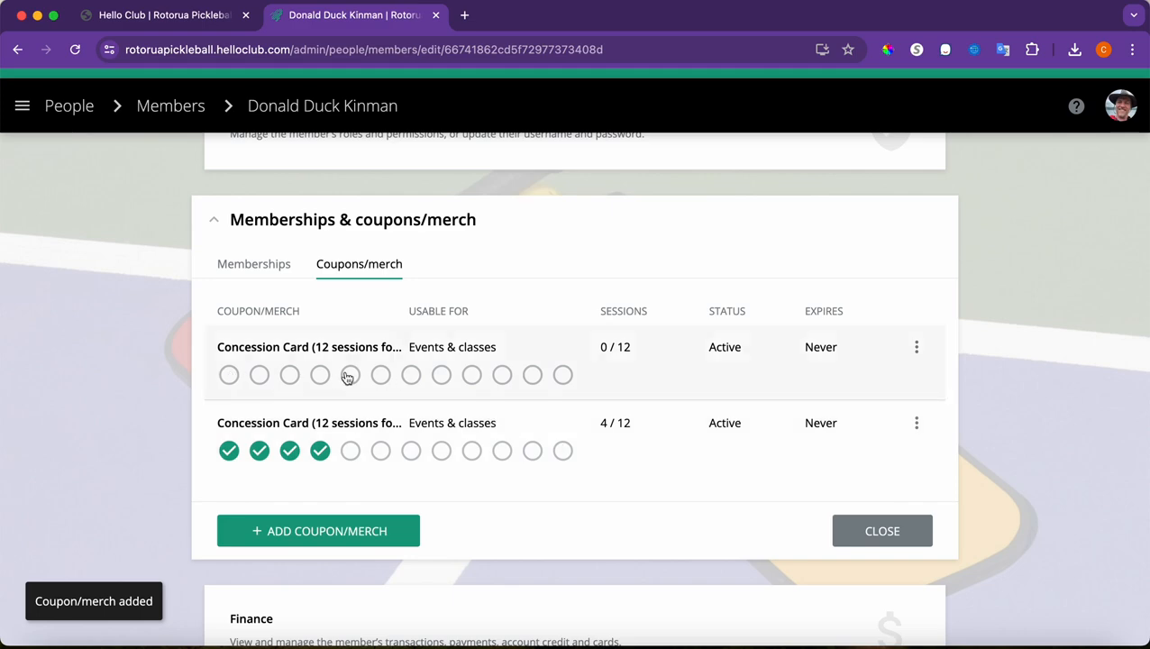
Mark 6 of 12 sessions used on the new card as a physical-to-digital transfer
{"action": "left_click", "coordinate": [229, 375]}
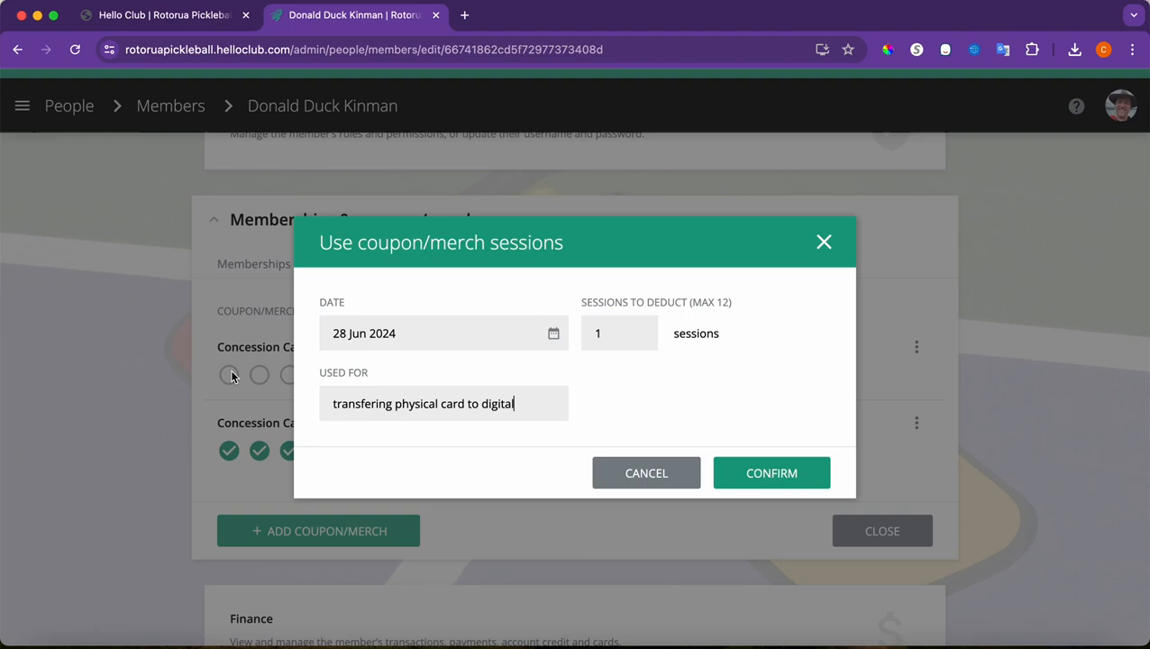
{"action": "left_click", "coordinate": [824, 243]}
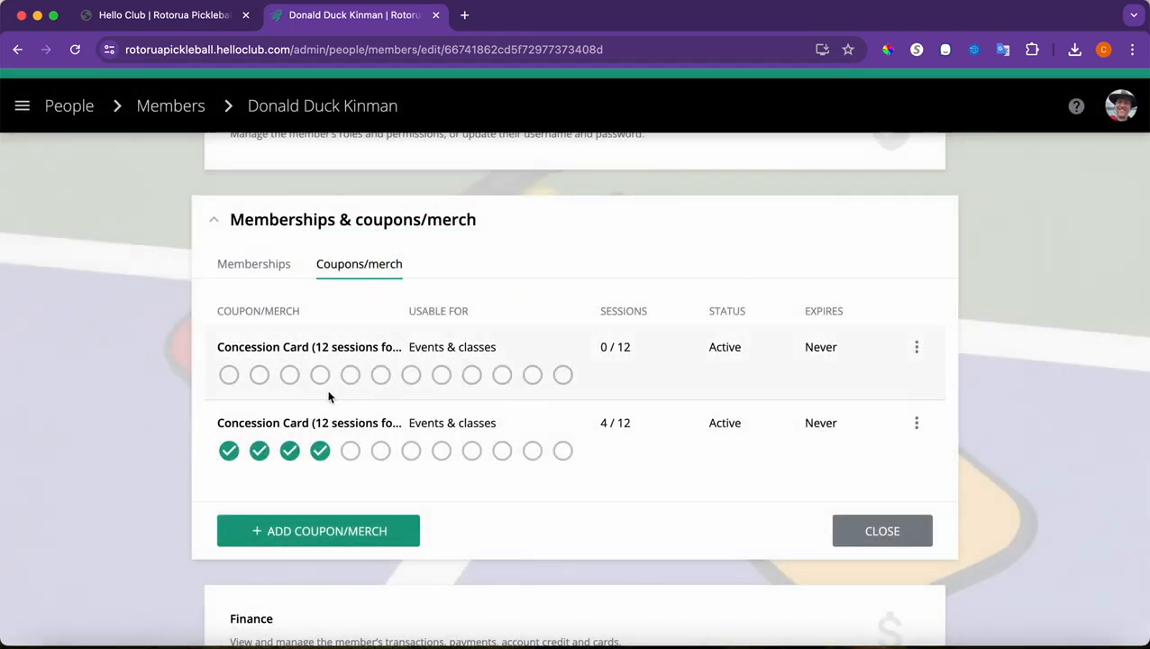
{"action": "left_click", "coordinate": [379, 376]}
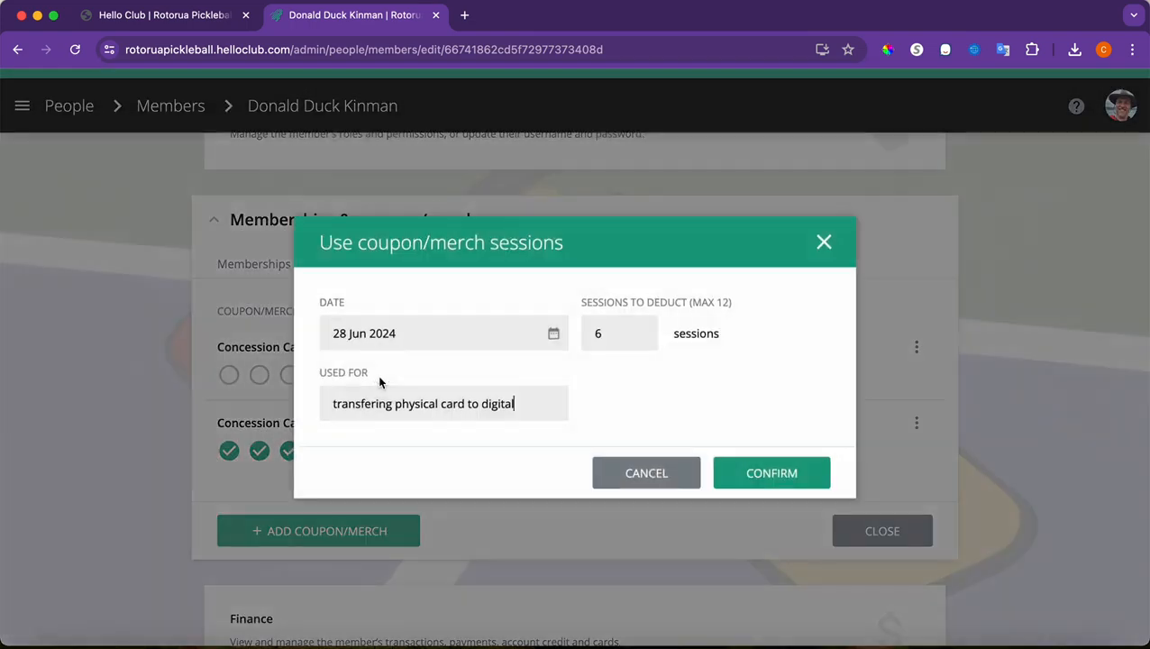
{"action": "left_click", "coordinate": [608, 333]}
{"action": "left_click", "coordinate": [766, 485]}
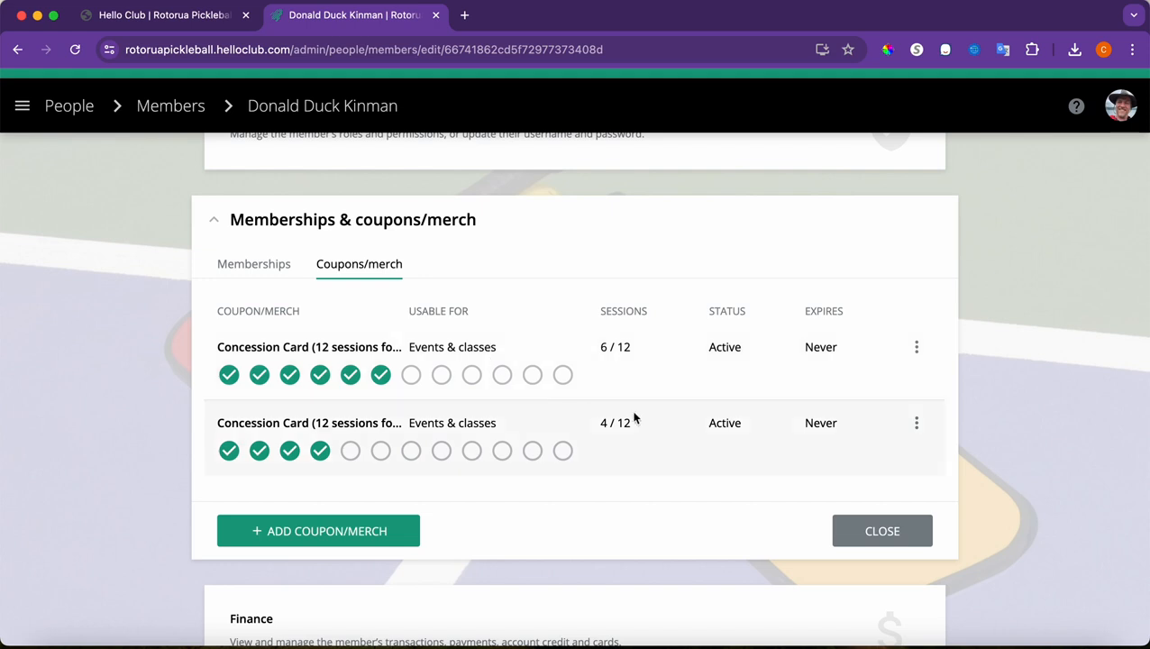
{"action": "left_click", "coordinate": [859, 530]}
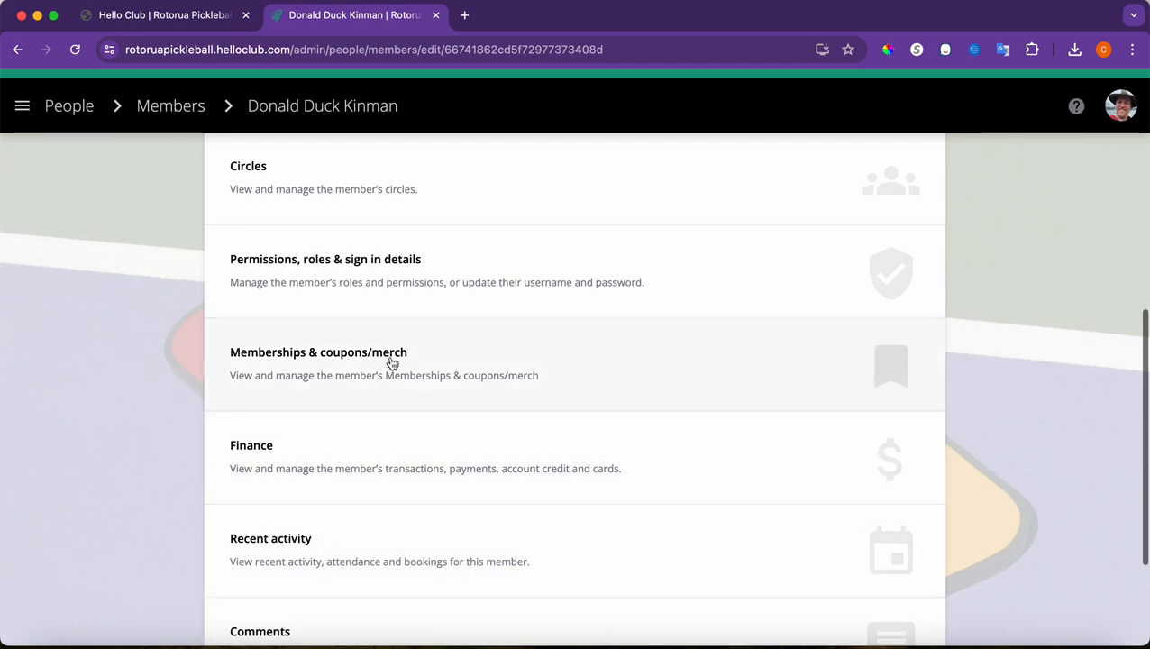
{"action": "scroll", "coordinate": [392, 364], "scroll_direction": "up", "scroll_amount": 5}
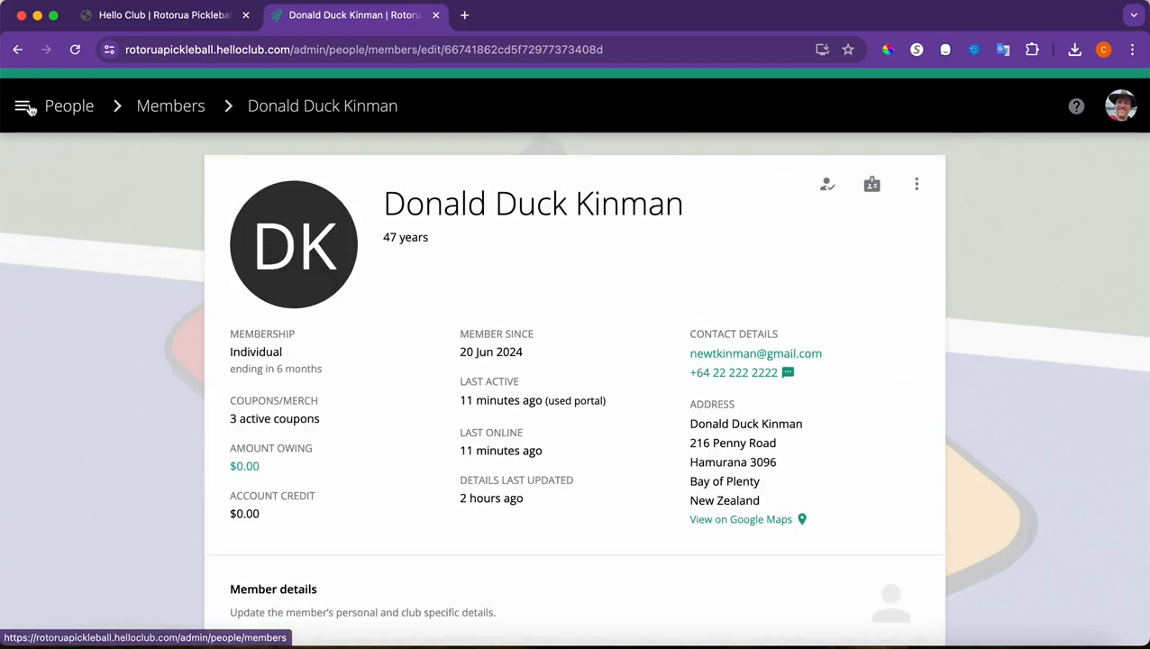
Go to Finance and show the Payments list covering 28 May to 28 Jun 2024
{"action": "left_click", "coordinate": [22, 106]}
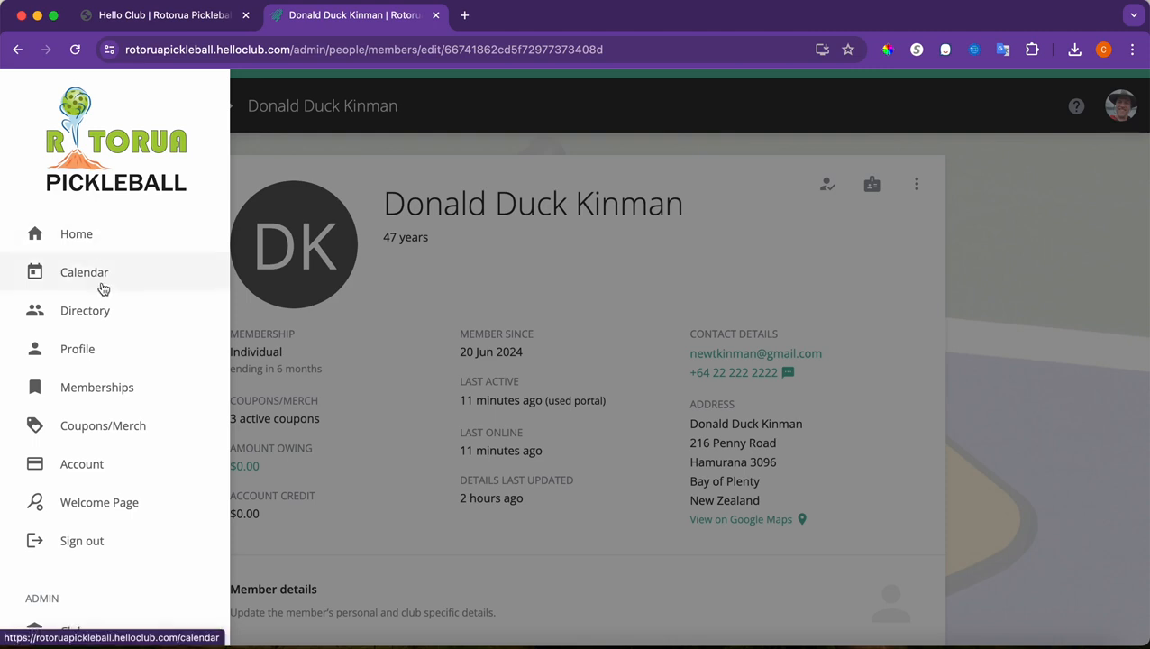
{"action": "scroll", "coordinate": [102, 287], "scroll_direction": "down", "scroll_amount": 5}
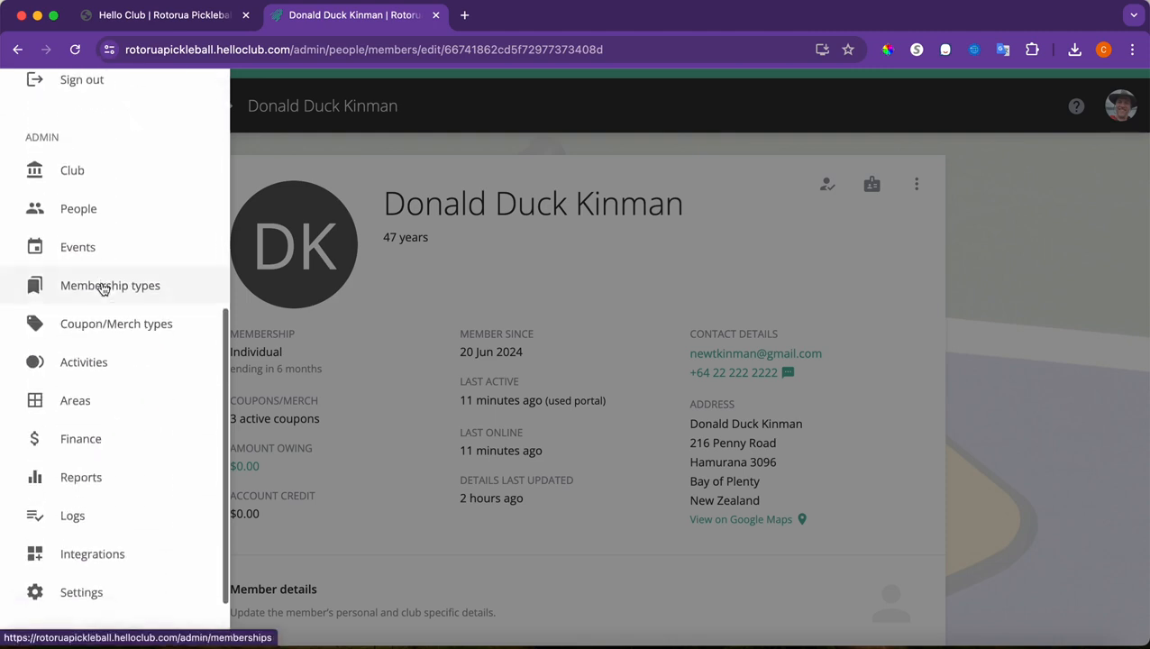
{"action": "left_click", "coordinate": [104, 440]}
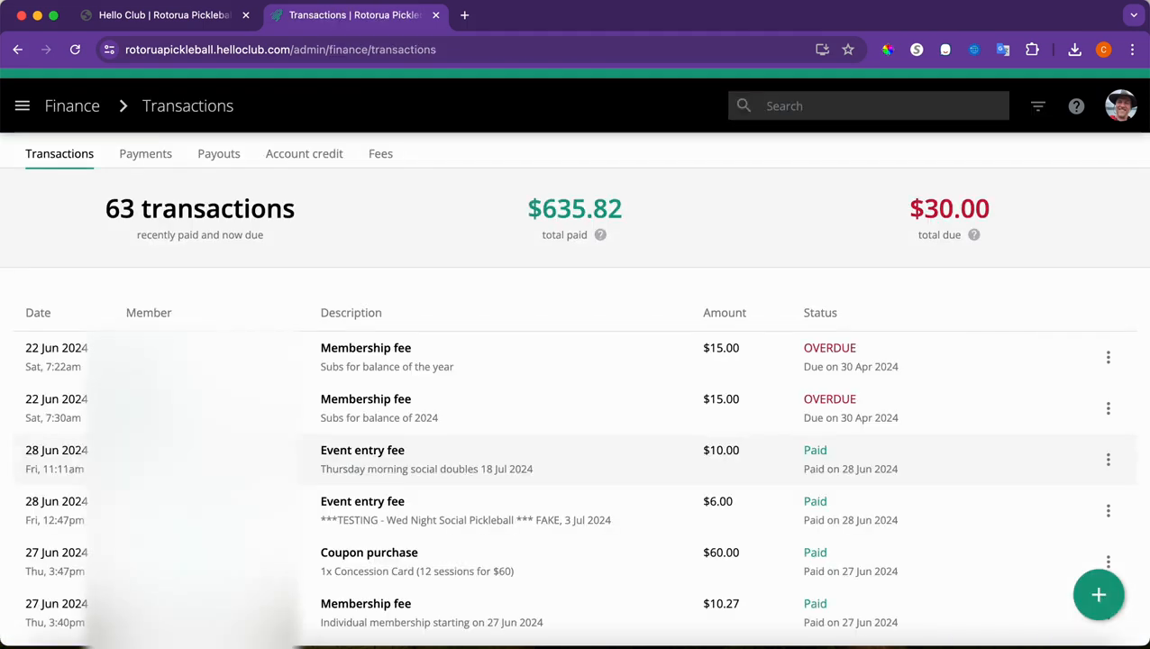
{"action": "left_click", "coordinate": [146, 158]}
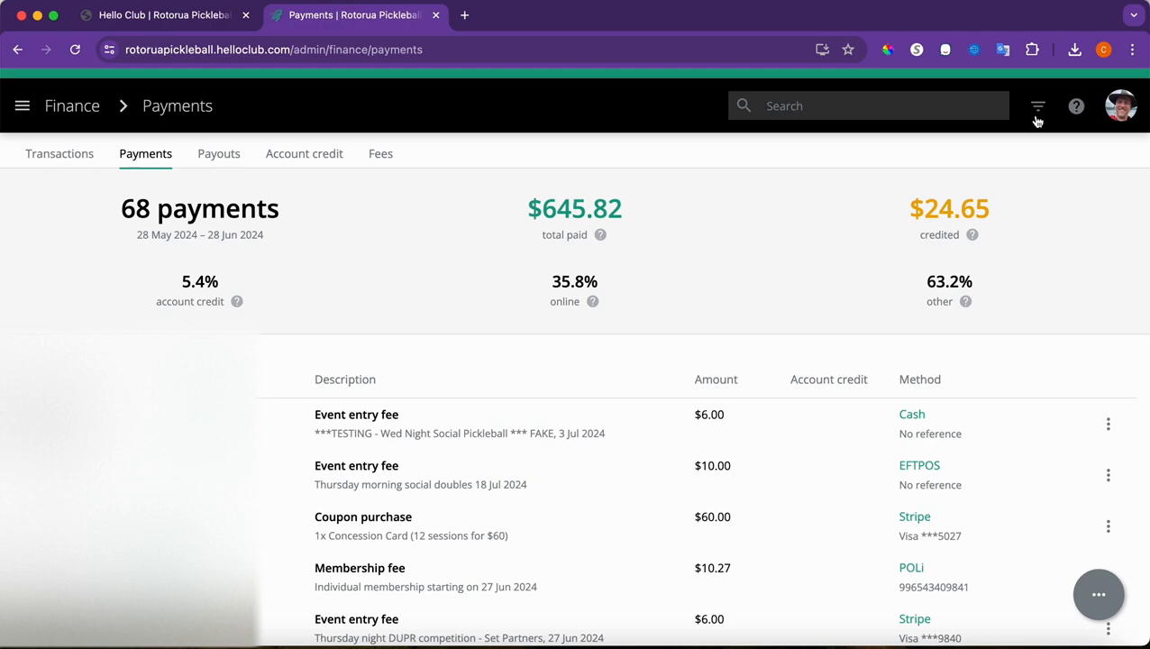
Filter payments to a From Date of today (28 Jun 2024) and the Cash payment method
{"action": "left_click", "coordinate": [1038, 108]}
{"action": "left_click", "coordinate": [958, 242]}
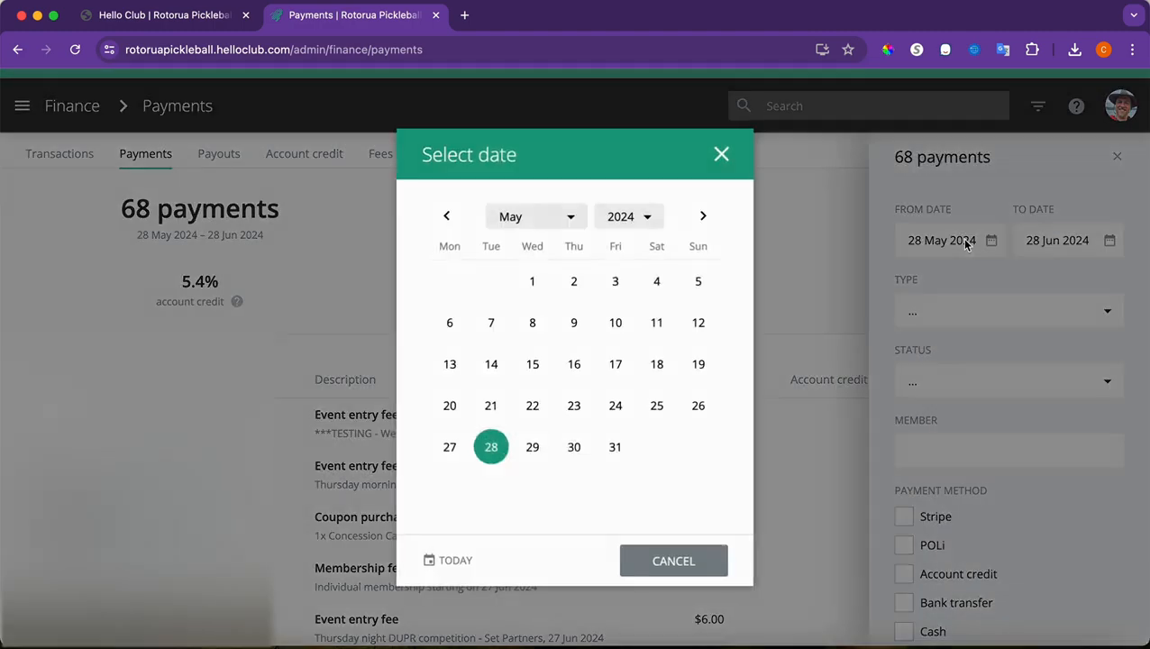
{"action": "left_click", "coordinate": [455, 560]}
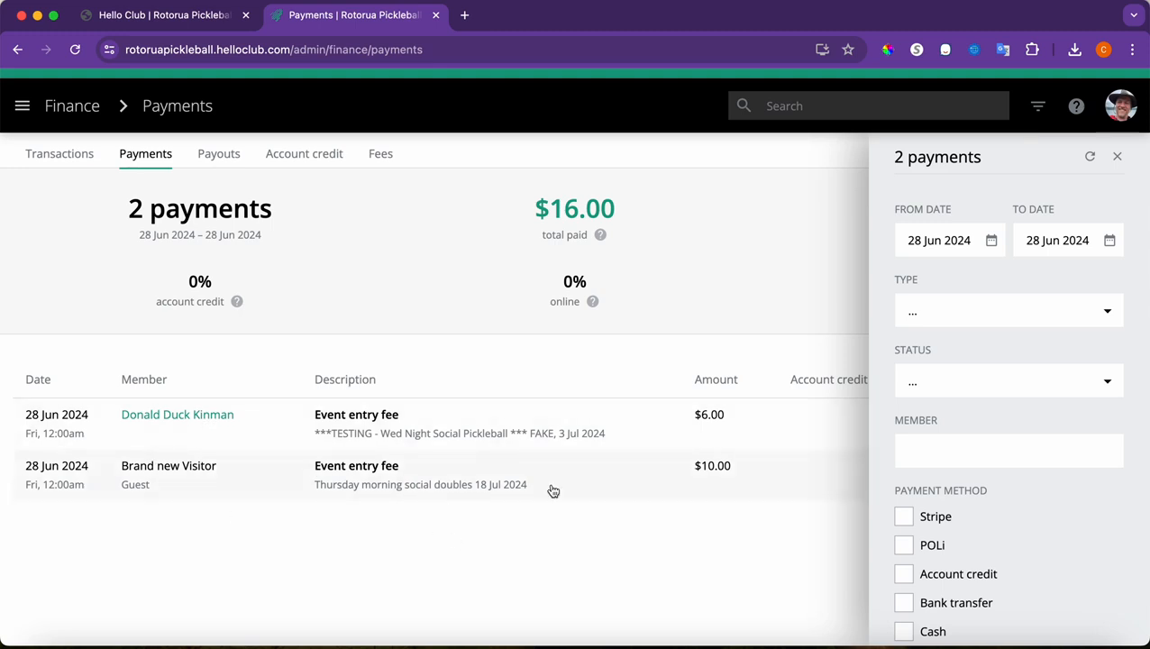
{"action": "scroll", "coordinate": [909, 550], "scroll_direction": "down", "scroll_amount": 2}
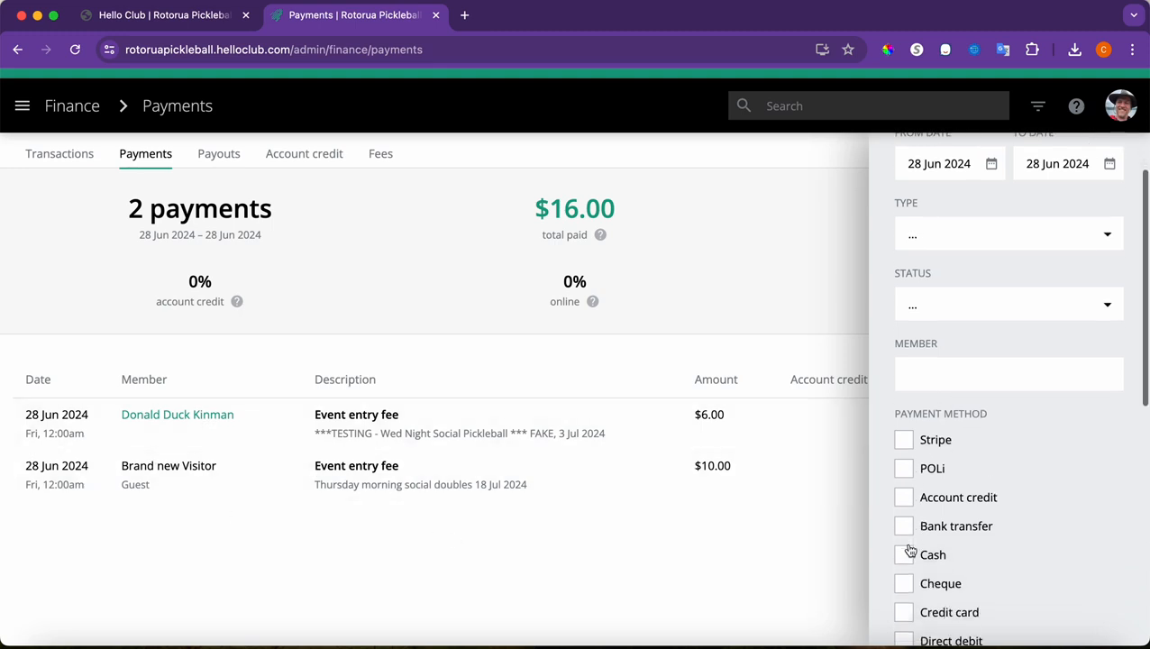
{"action": "left_click", "coordinate": [903, 559]}
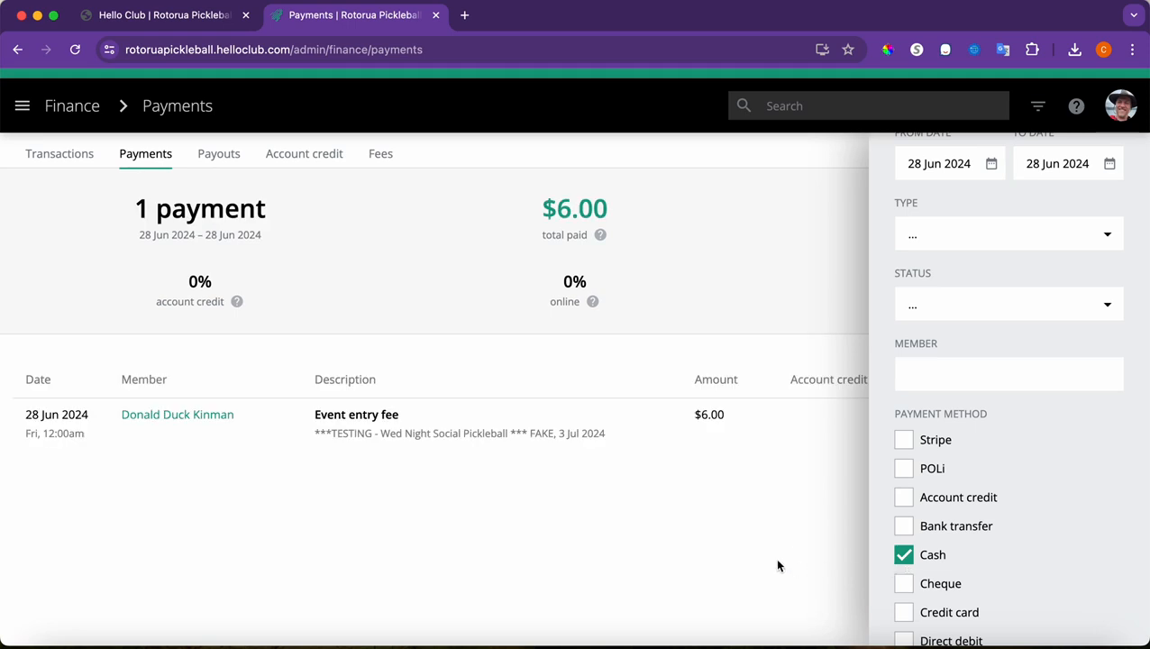
{"action": "scroll", "coordinate": [1123, 261], "scroll_direction": "up", "scroll_amount": 2}
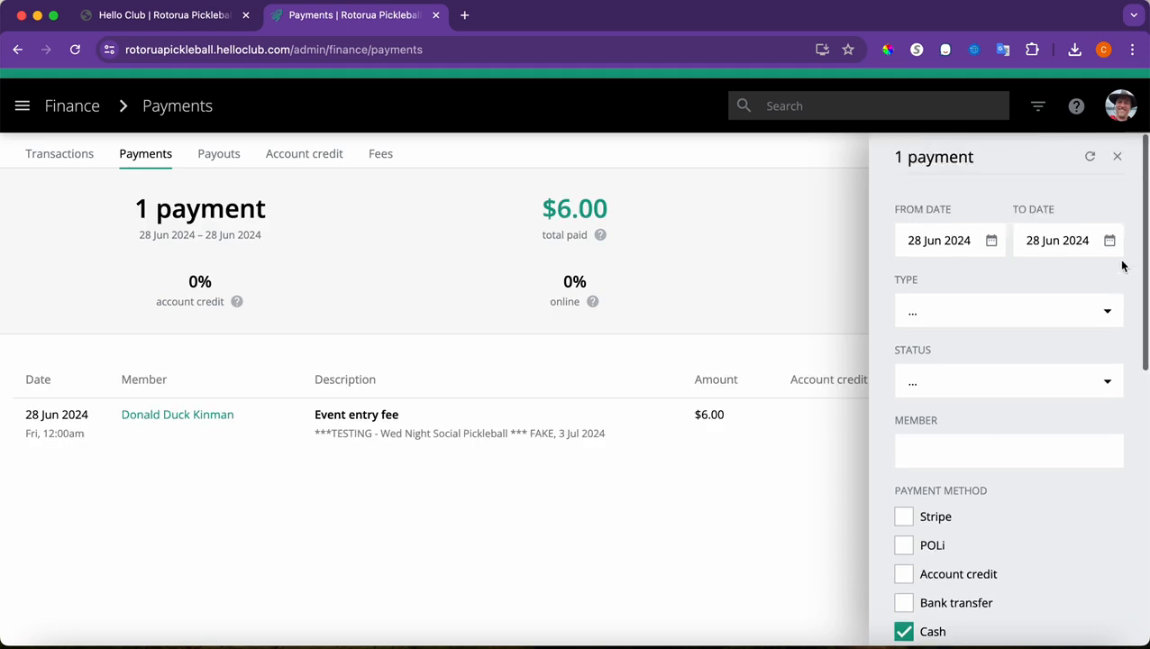
{"action": "left_click", "coordinate": [1118, 158]}
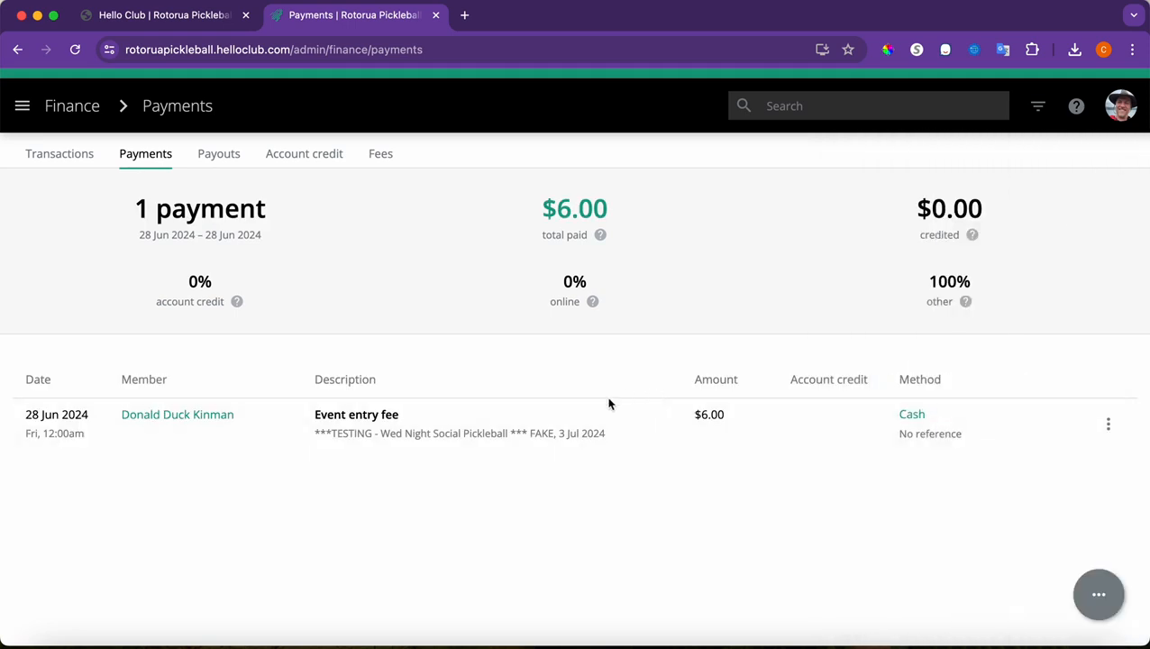